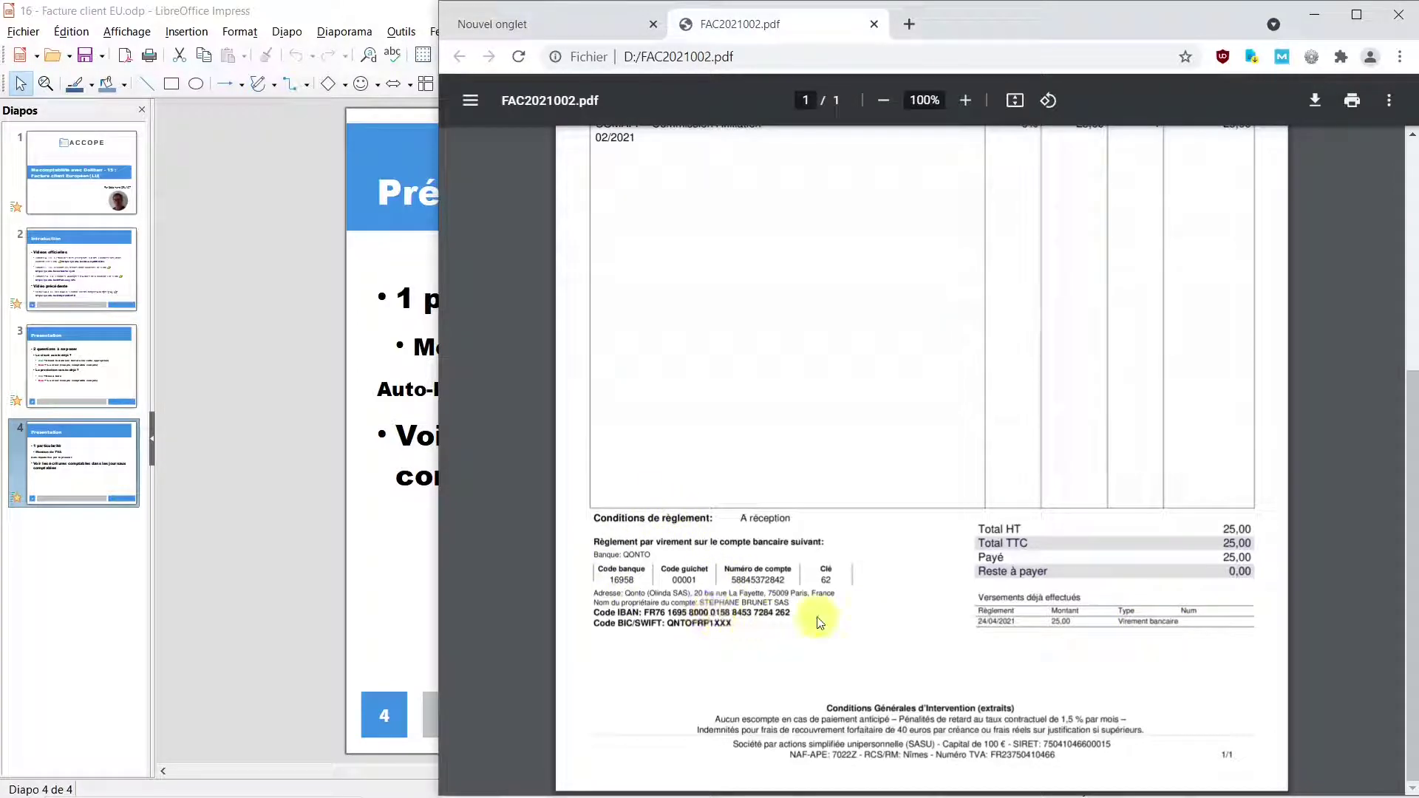
scroll(923, 573, "up", 1)
scroll(922, 573, "up", 4)
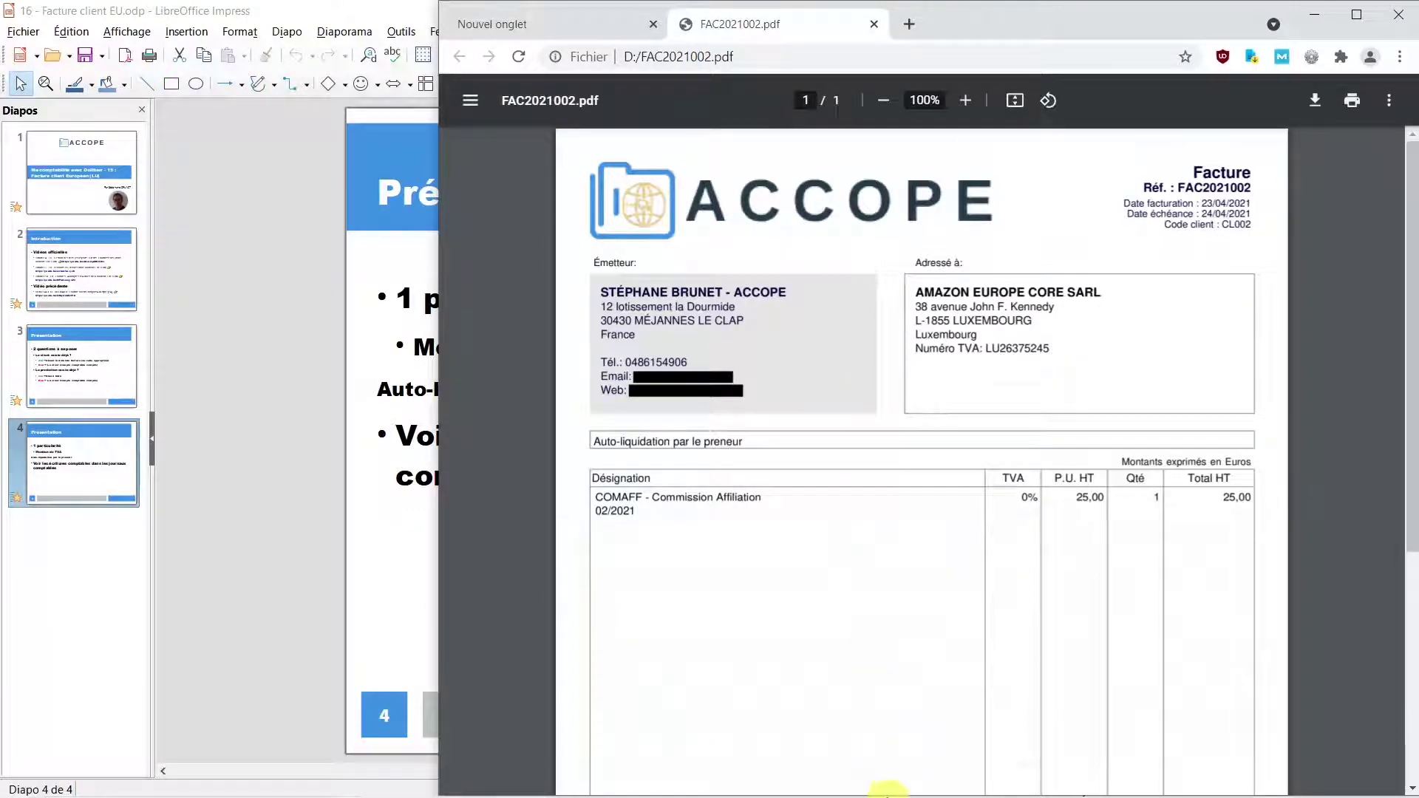
Switch to KeePass and open the web address of the DB Test Util entry in the Amen.fr group.
mouse_move(761, 795)
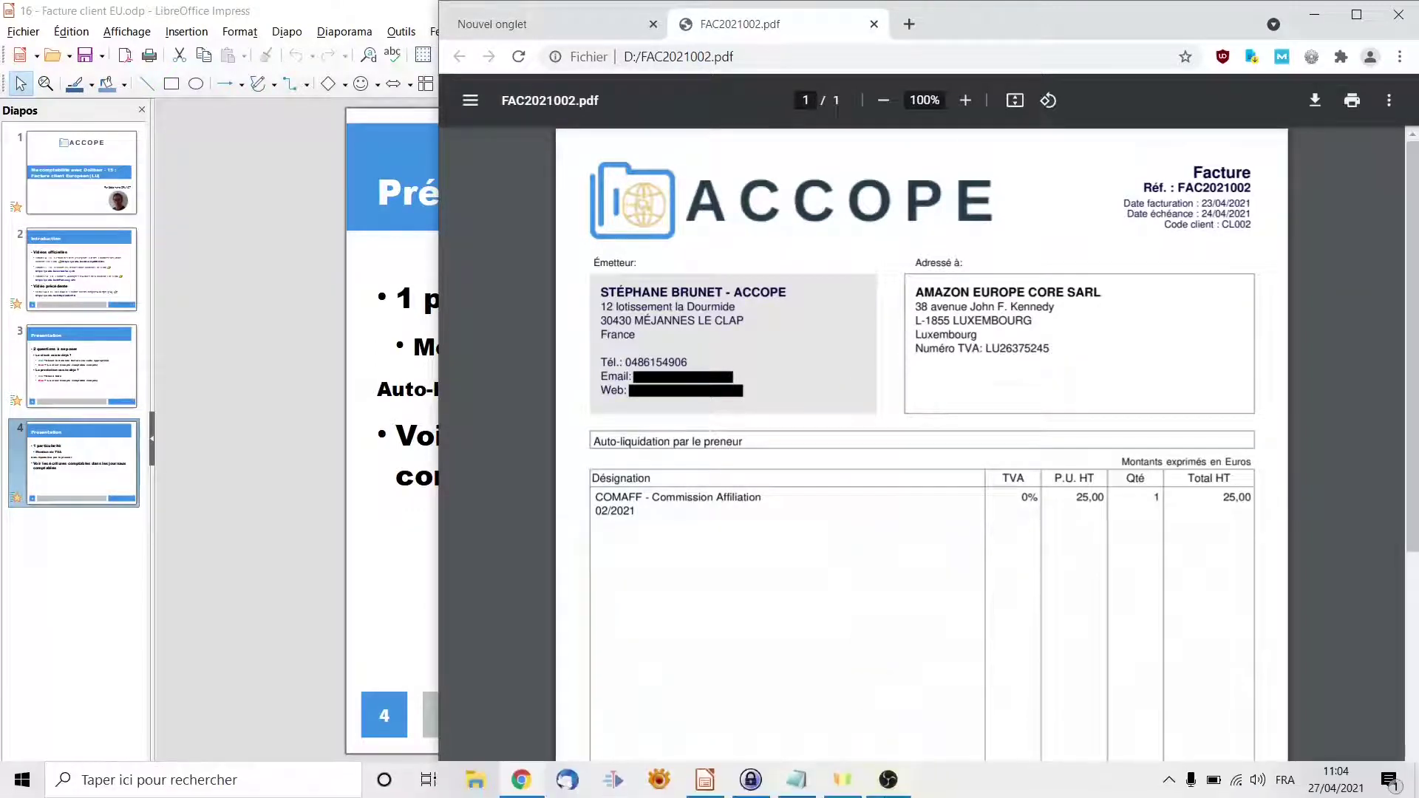
left_click(751, 783)
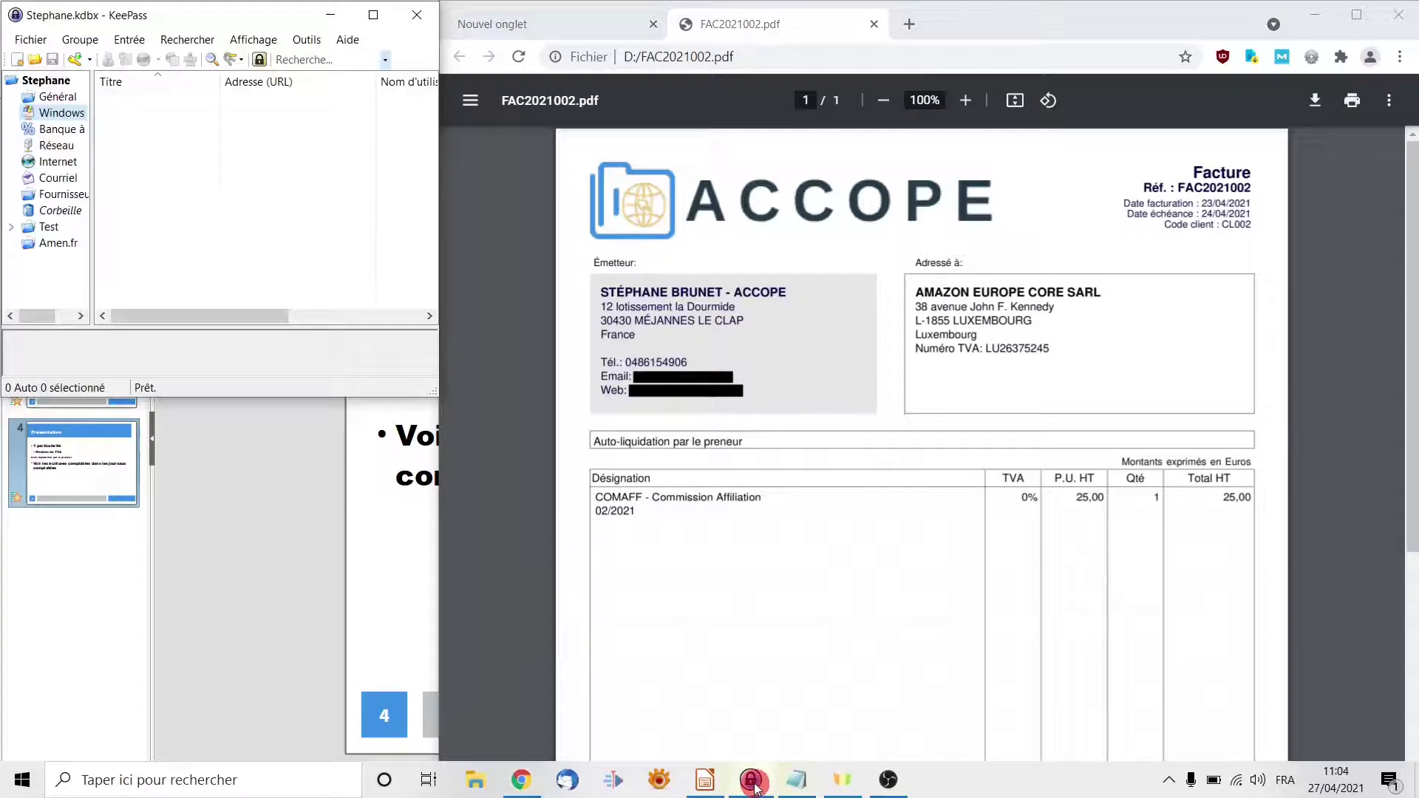
left_click(54, 245)
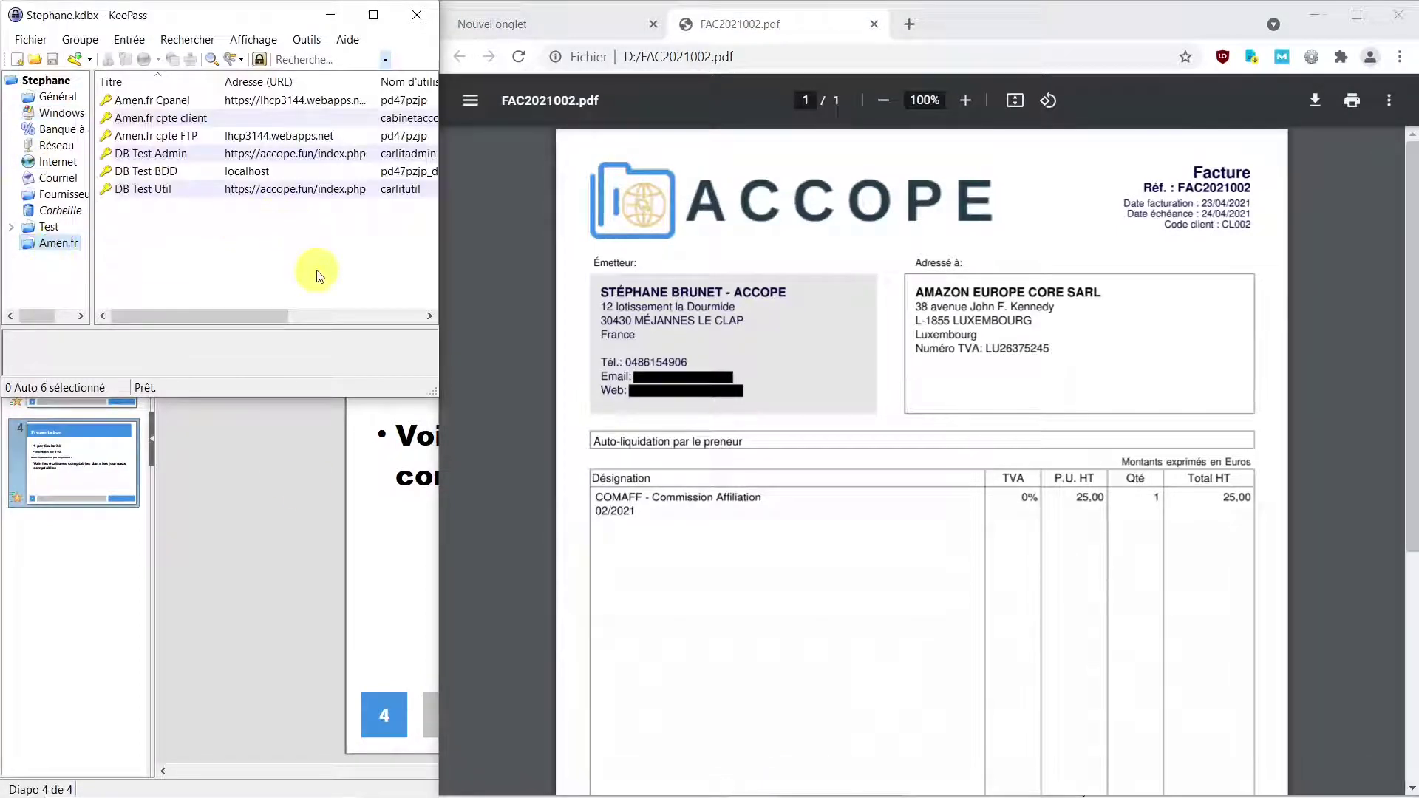
left_click(188, 190)
right_click(198, 196)
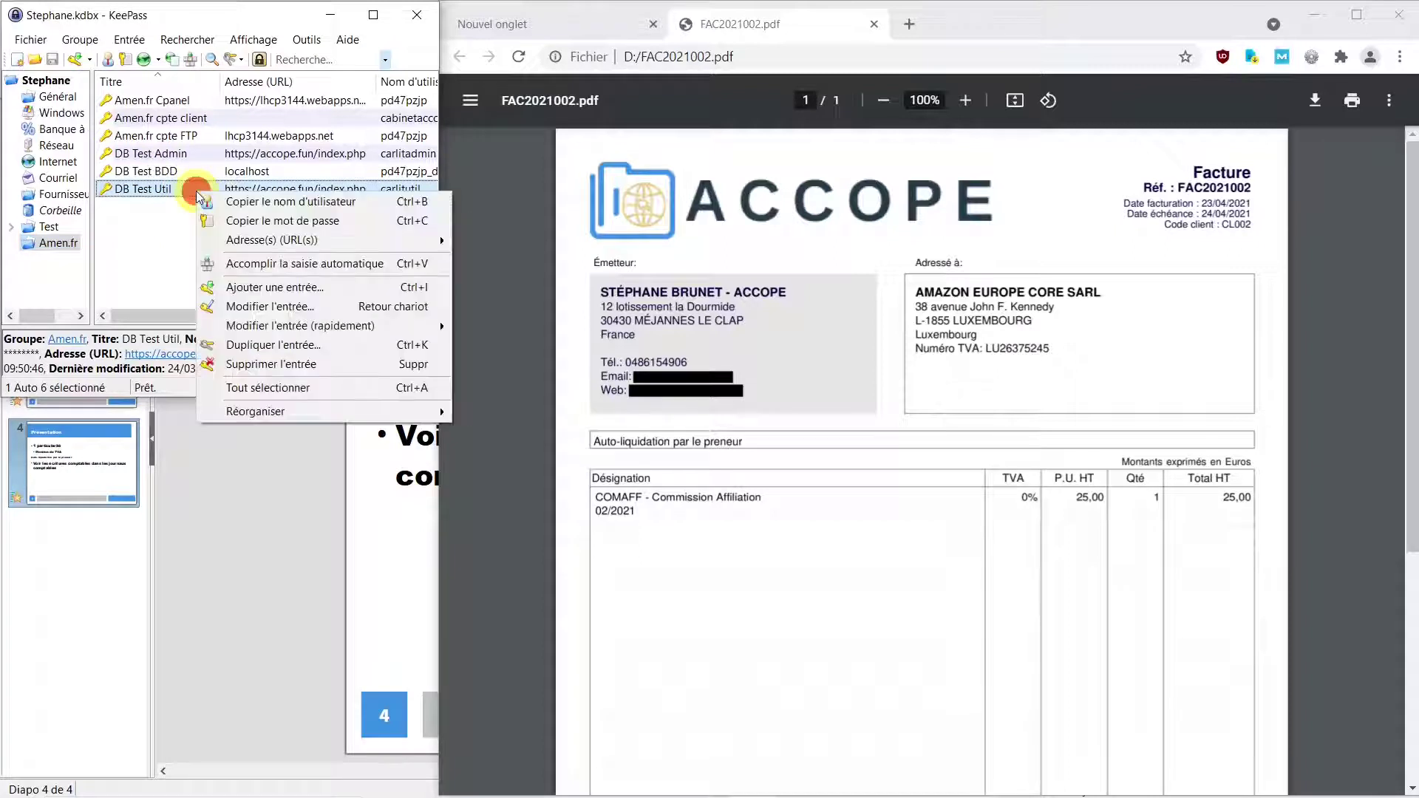
mouse_move(297, 246)
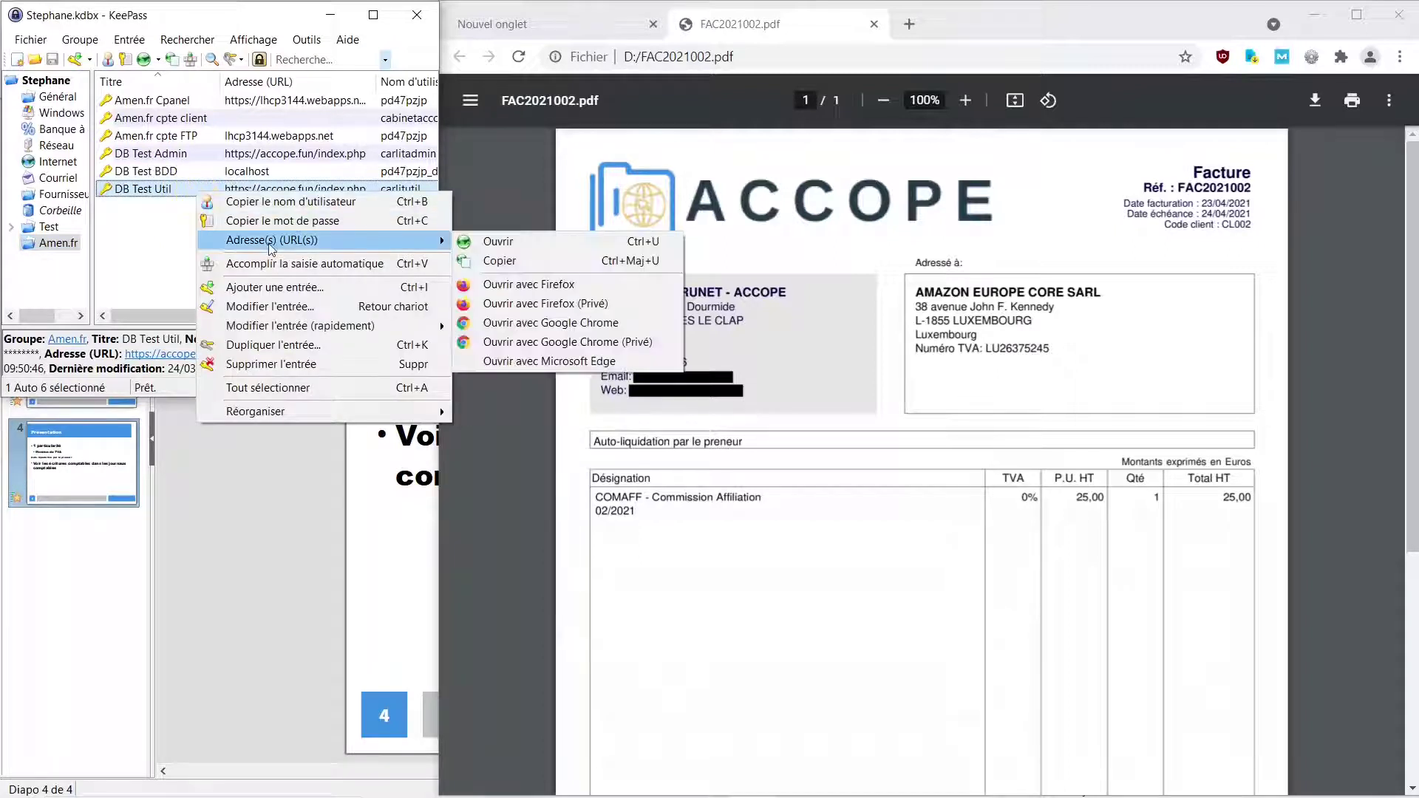
left_click(517, 243)
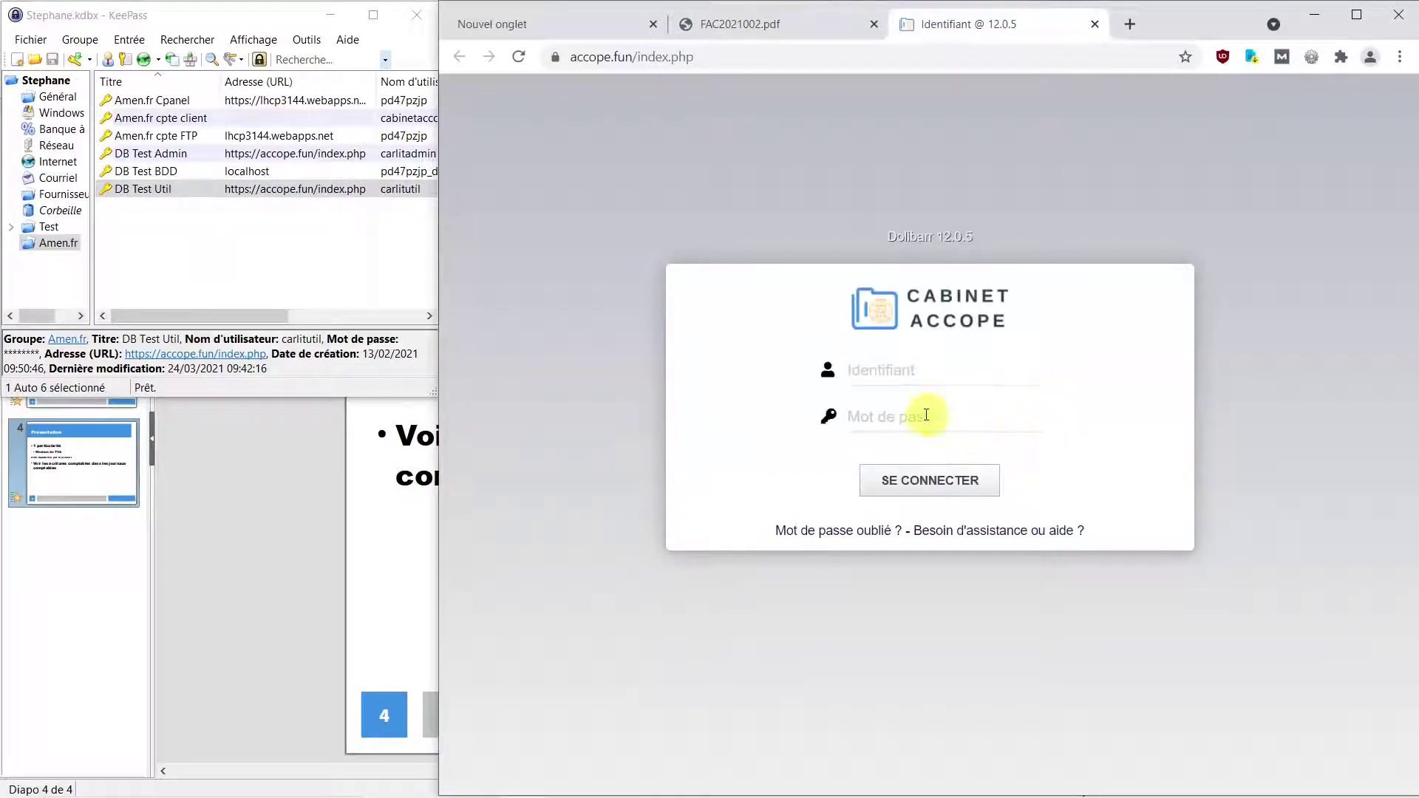
Log in to Dolibarr by having KeePass auto-type the username and password of the DB Test Util entry into the login form.
left_click(893, 374)
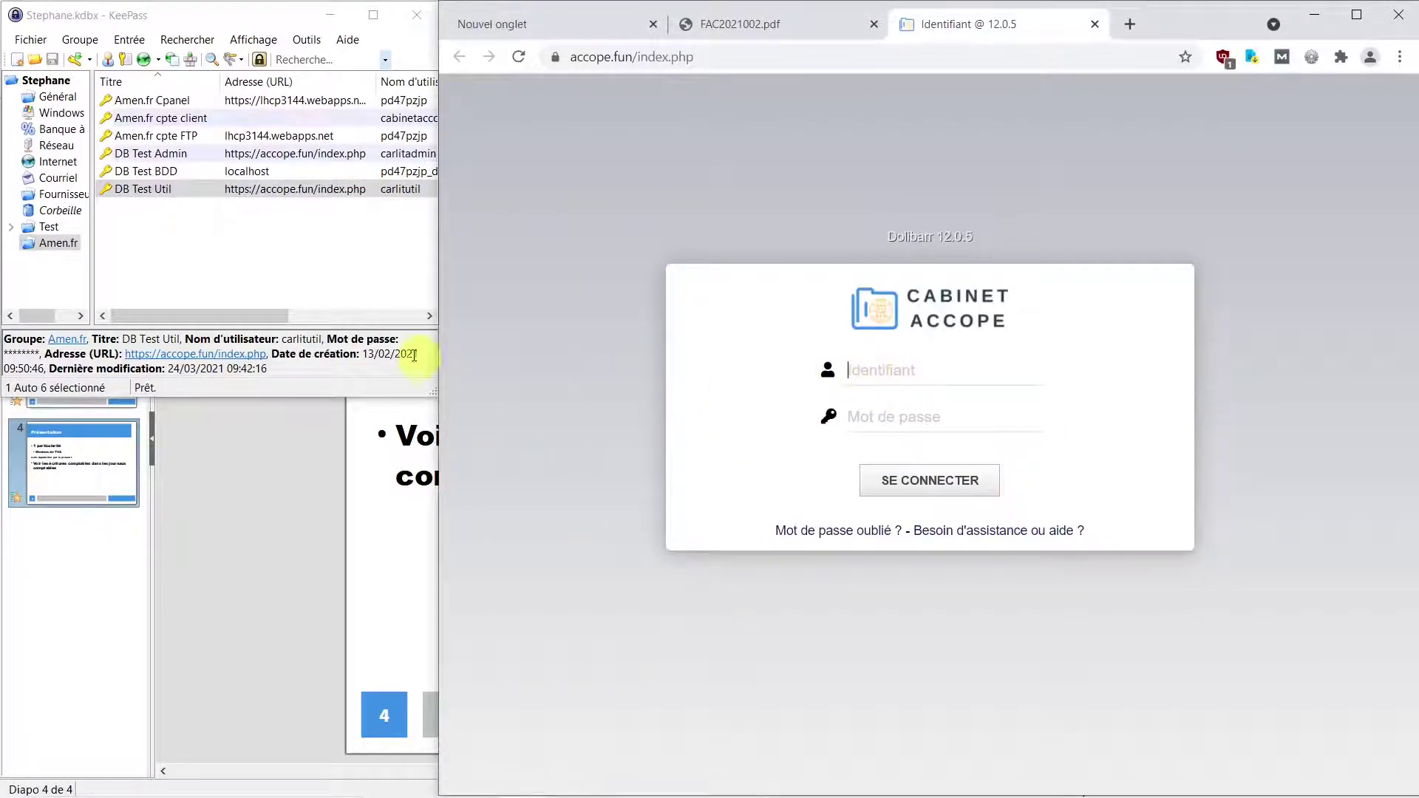
right_click(212, 192)
left_click(288, 267)
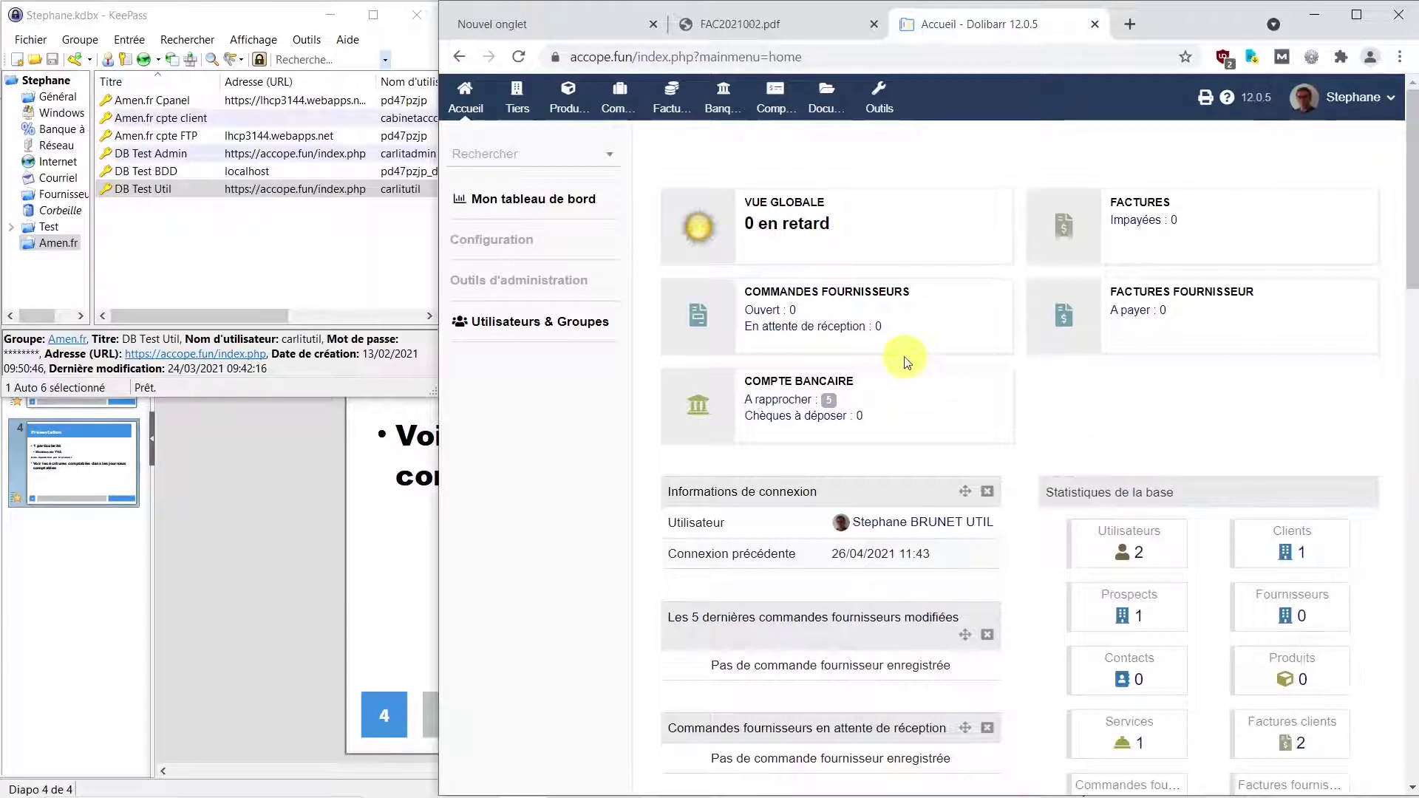
Bring up Notes.txt in Notepad and open the form for a new customer in Dolibarr.
mouse_move(707, 794)
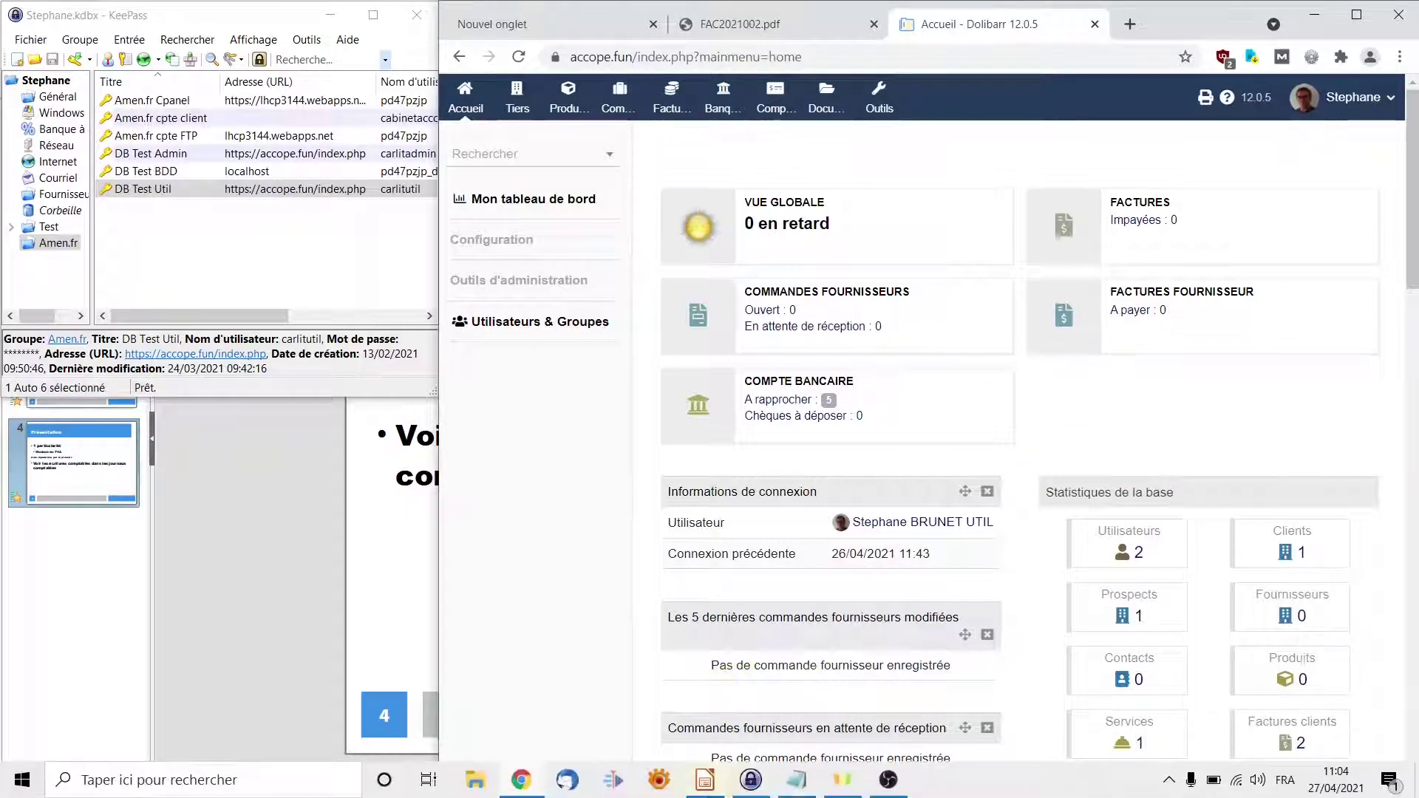
left_click(797, 785)
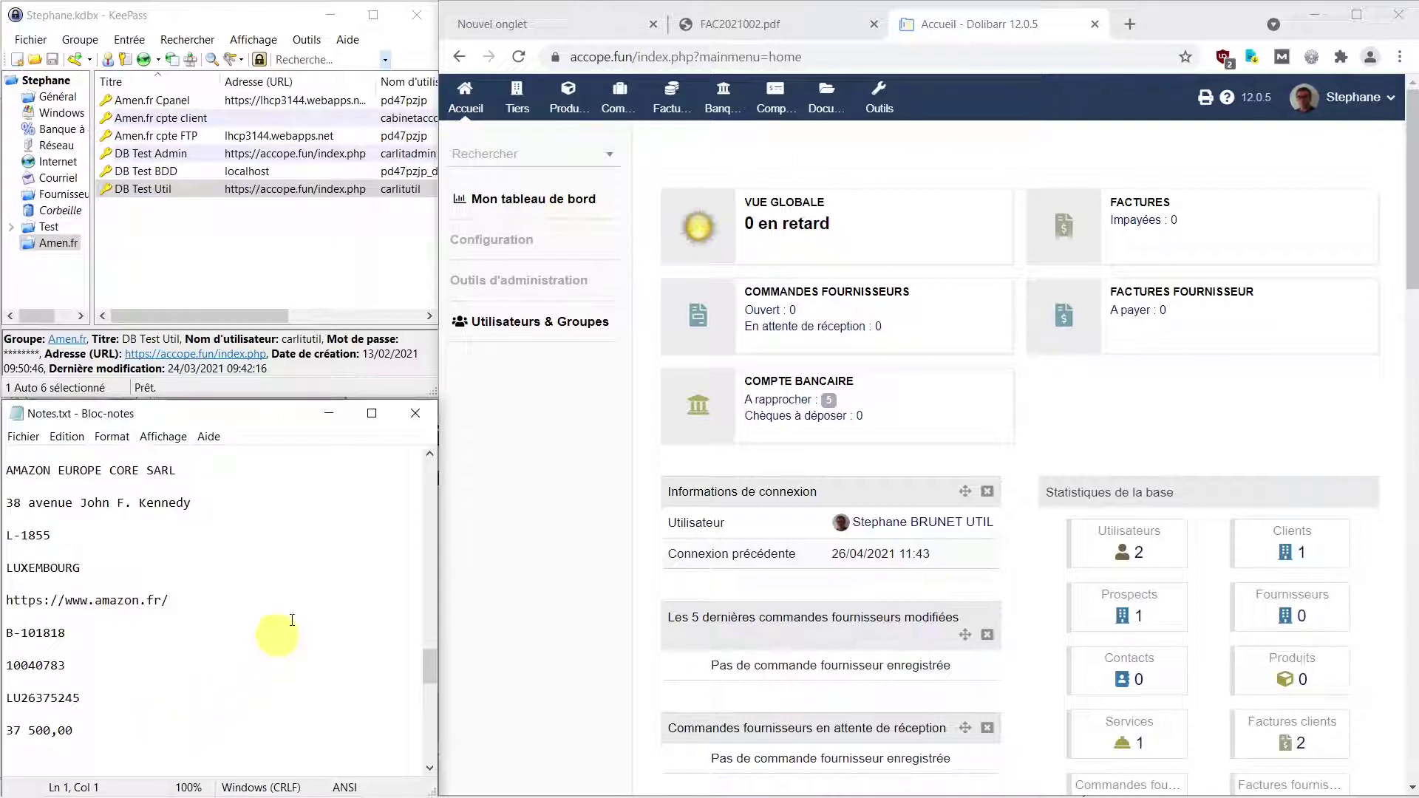
left_click(519, 105)
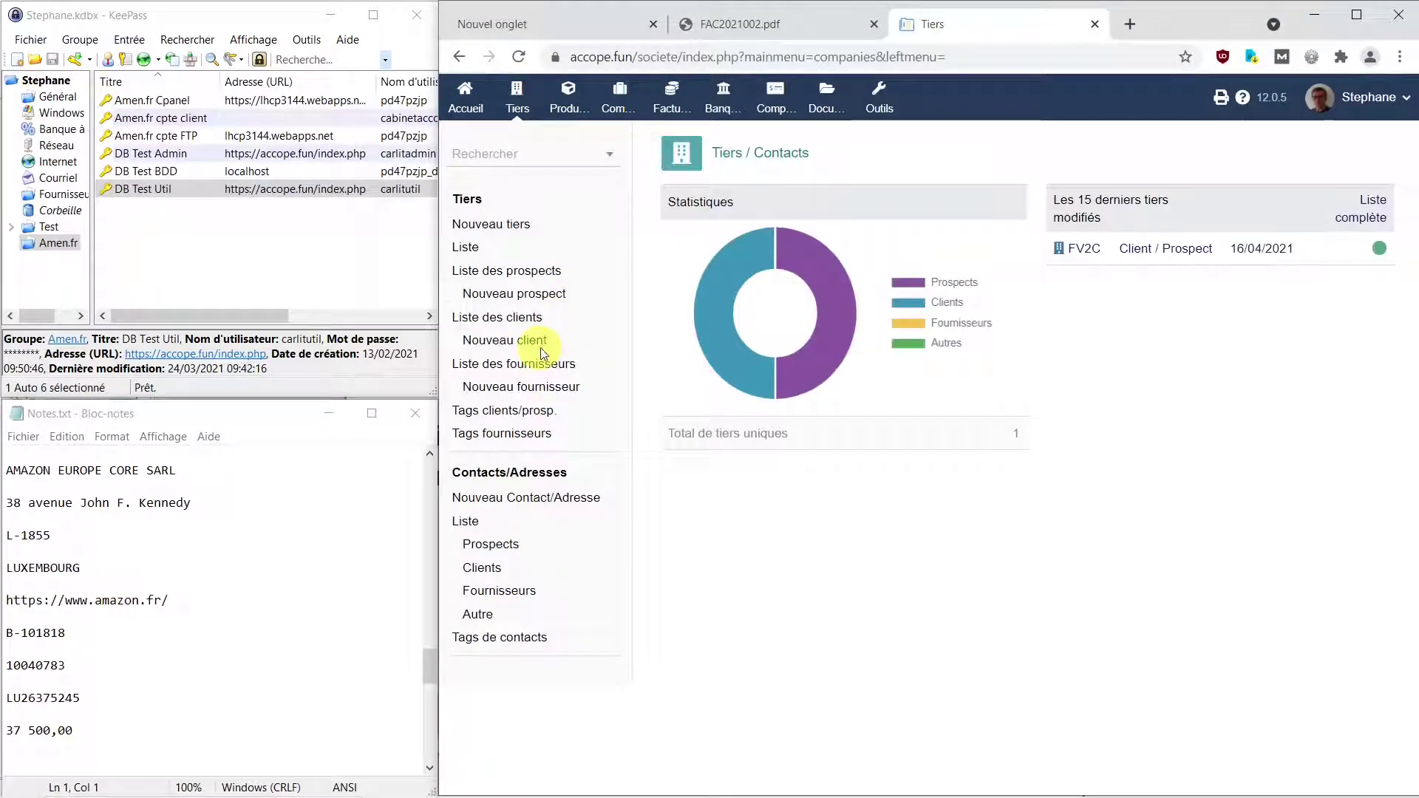
left_click(532, 346)
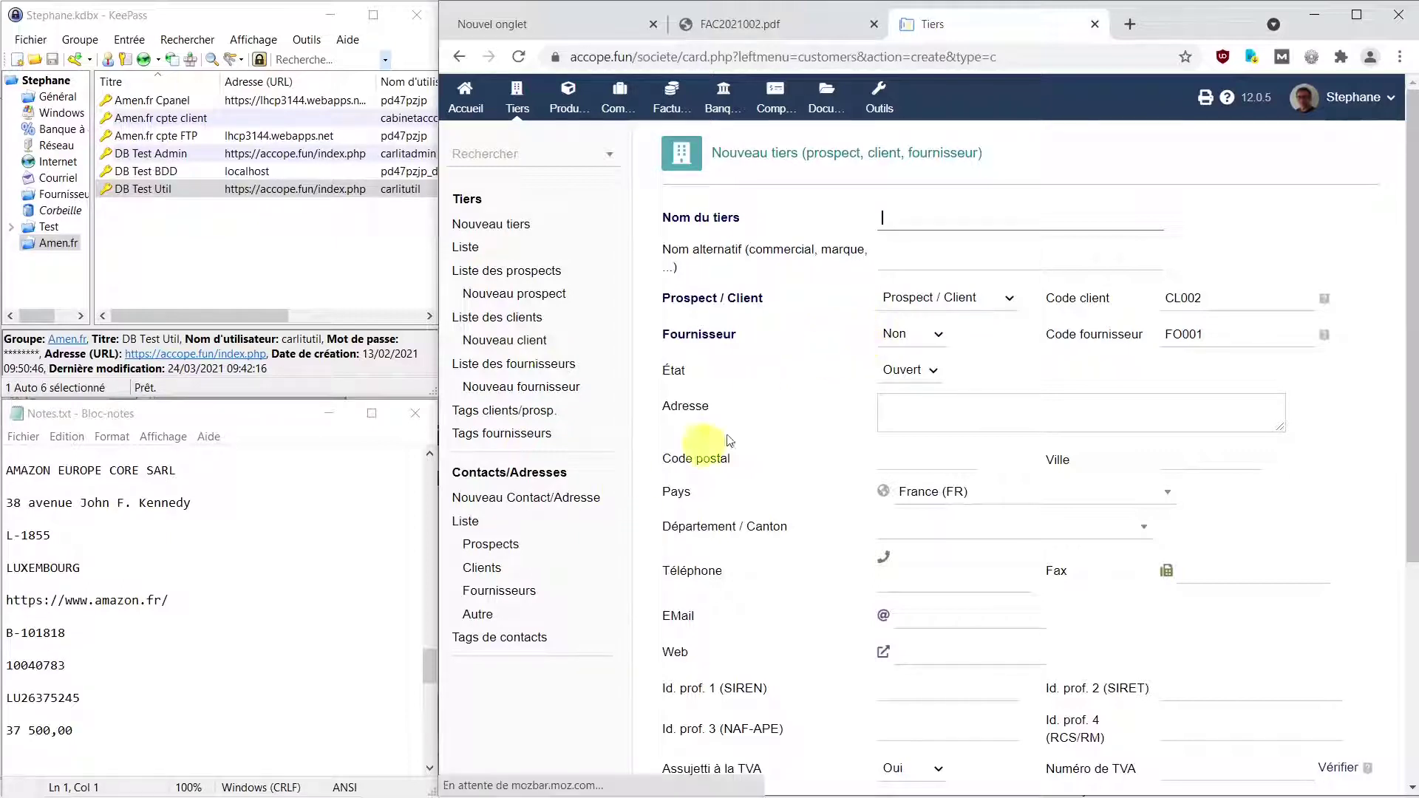
Copy AMAZON EUROPE CORE SARL from Notes.txt into the new customer's name field.
left_click_drag(186, 468, 4, 469)
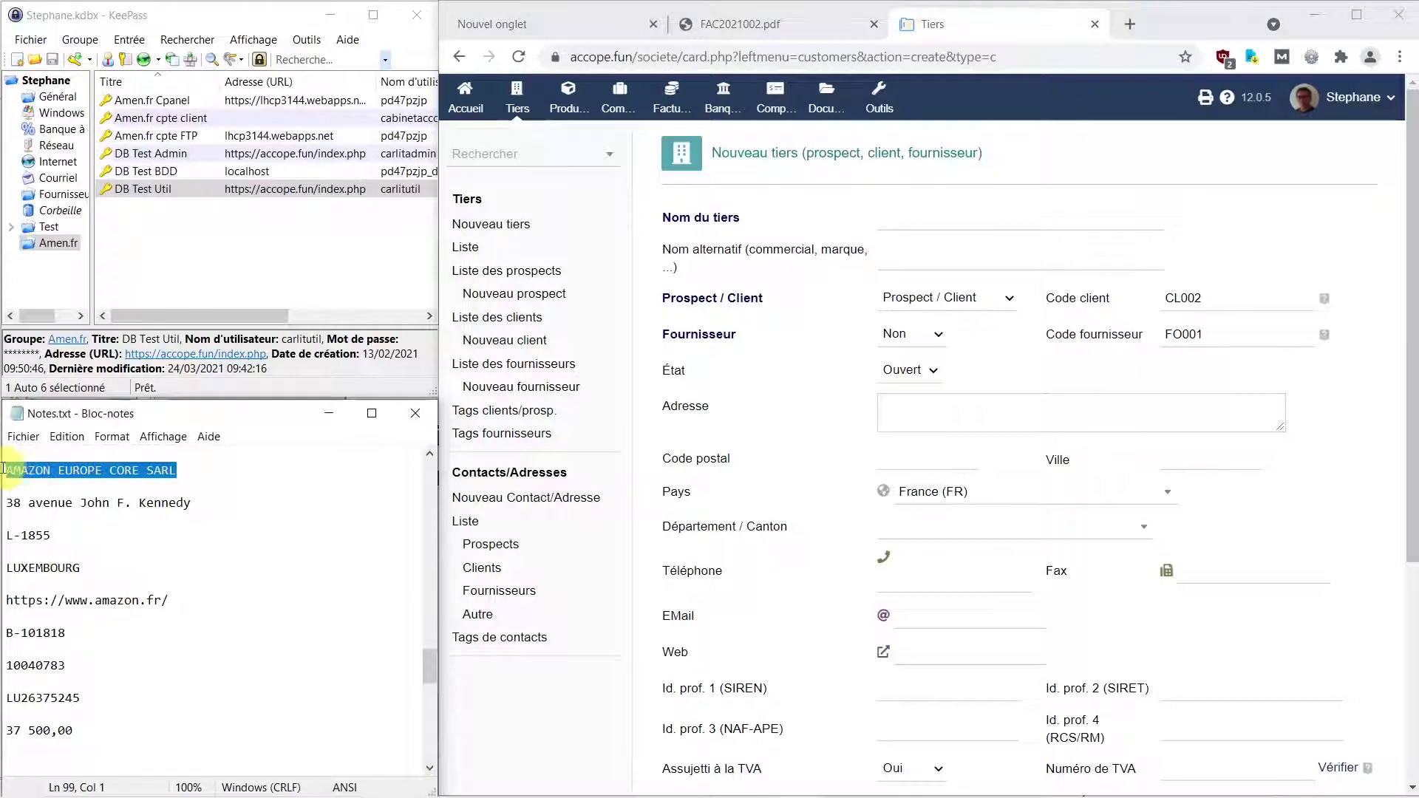
key("ctrl+c")
left_click(982, 222)
key("ctrl+v")
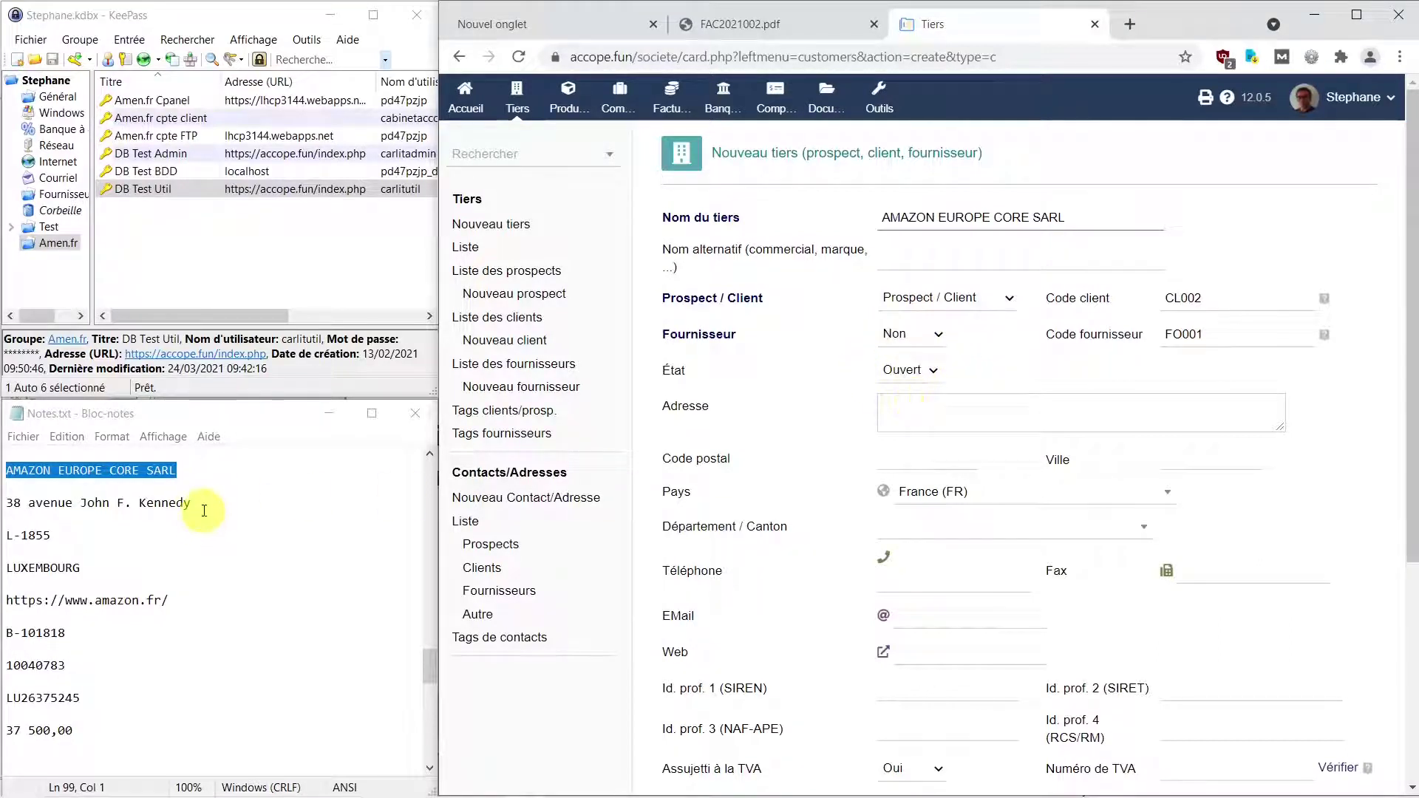
Copy the company's street address from Notes.txt into the customer's address field.
left_click_drag(194, 504, 5, 504)
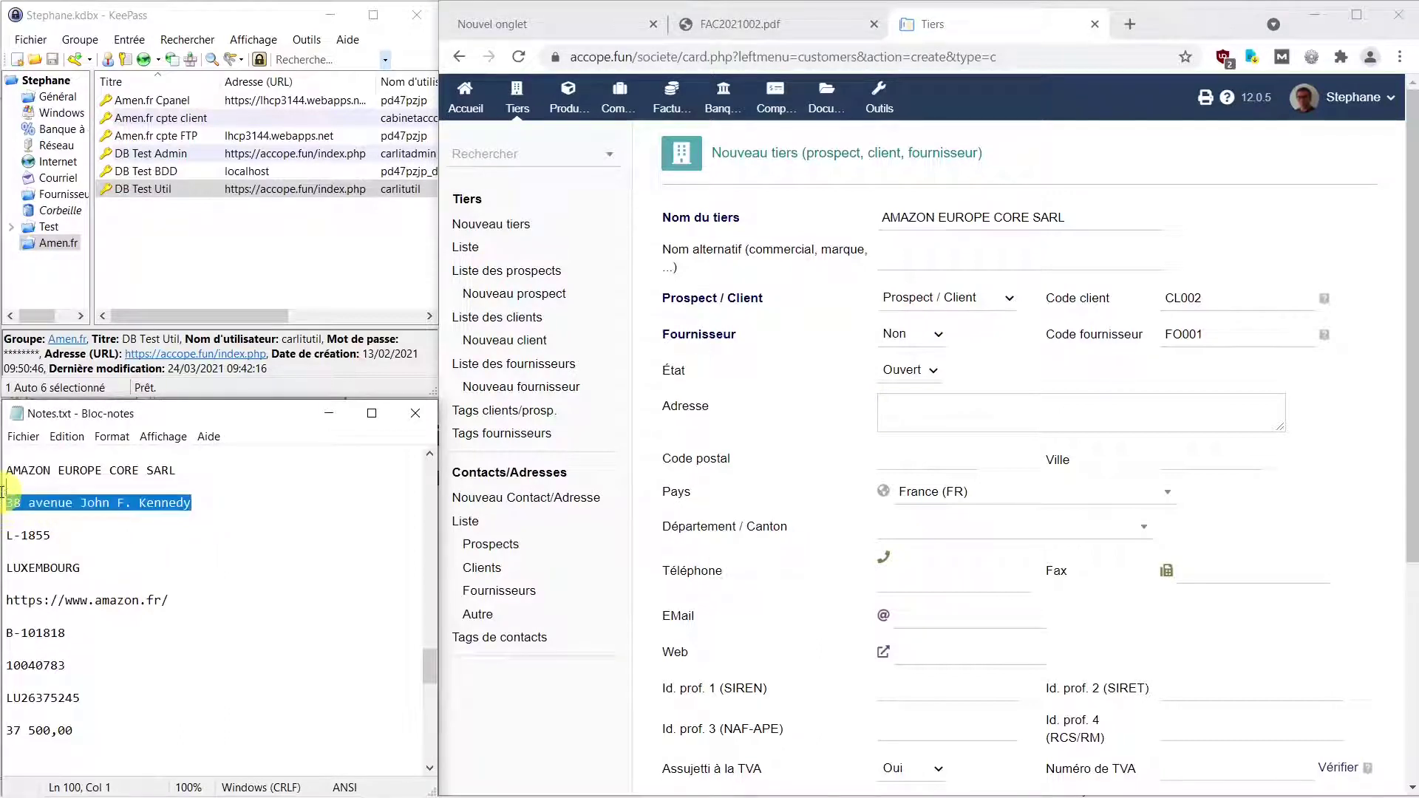
key("ctrl+c")
left_click(938, 406)
key("ctrl+v")
Copy the postal code and the city LUXEMBOURG from Notes.txt into the matching fields of the customer form.
left_click(957, 457)
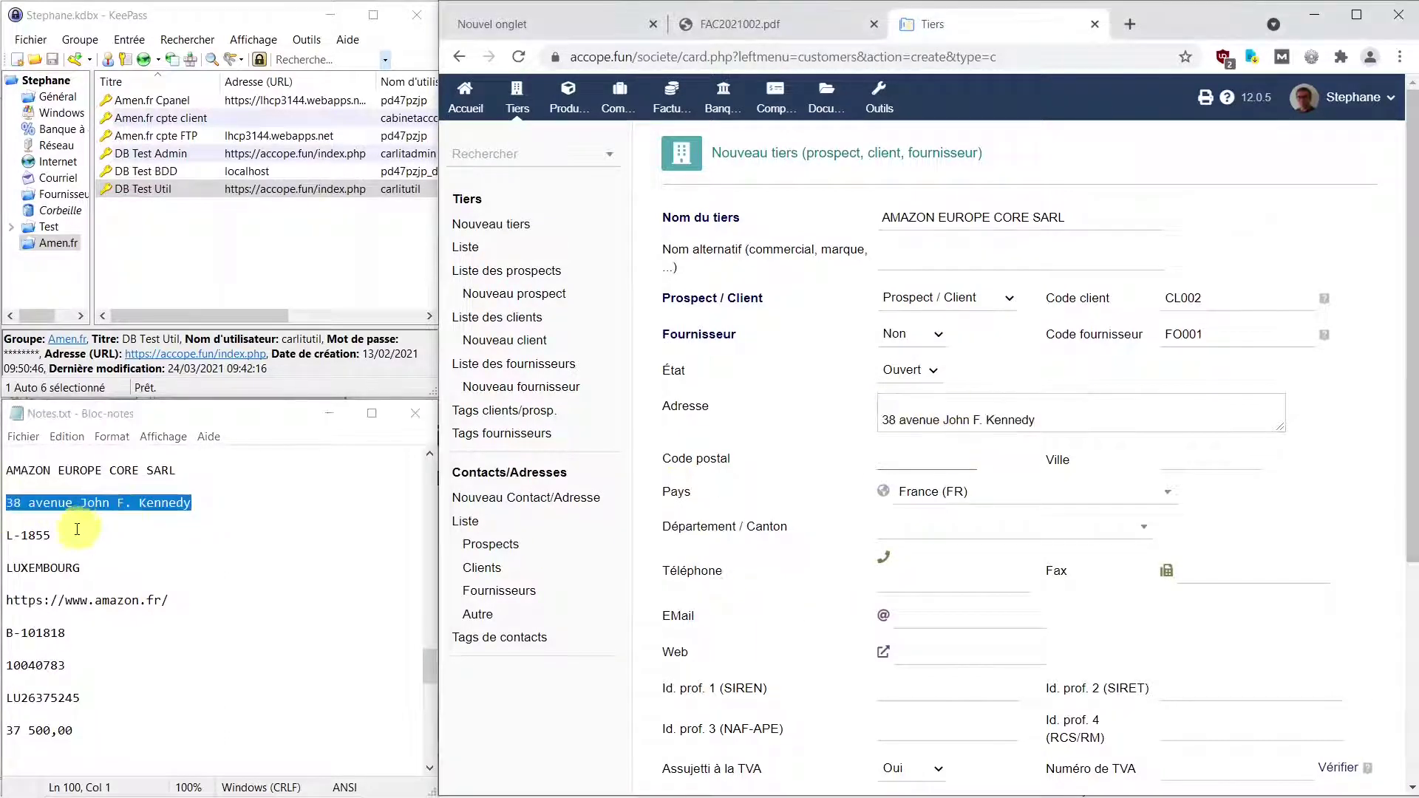
left_click_drag(48, 535, 5, 535)
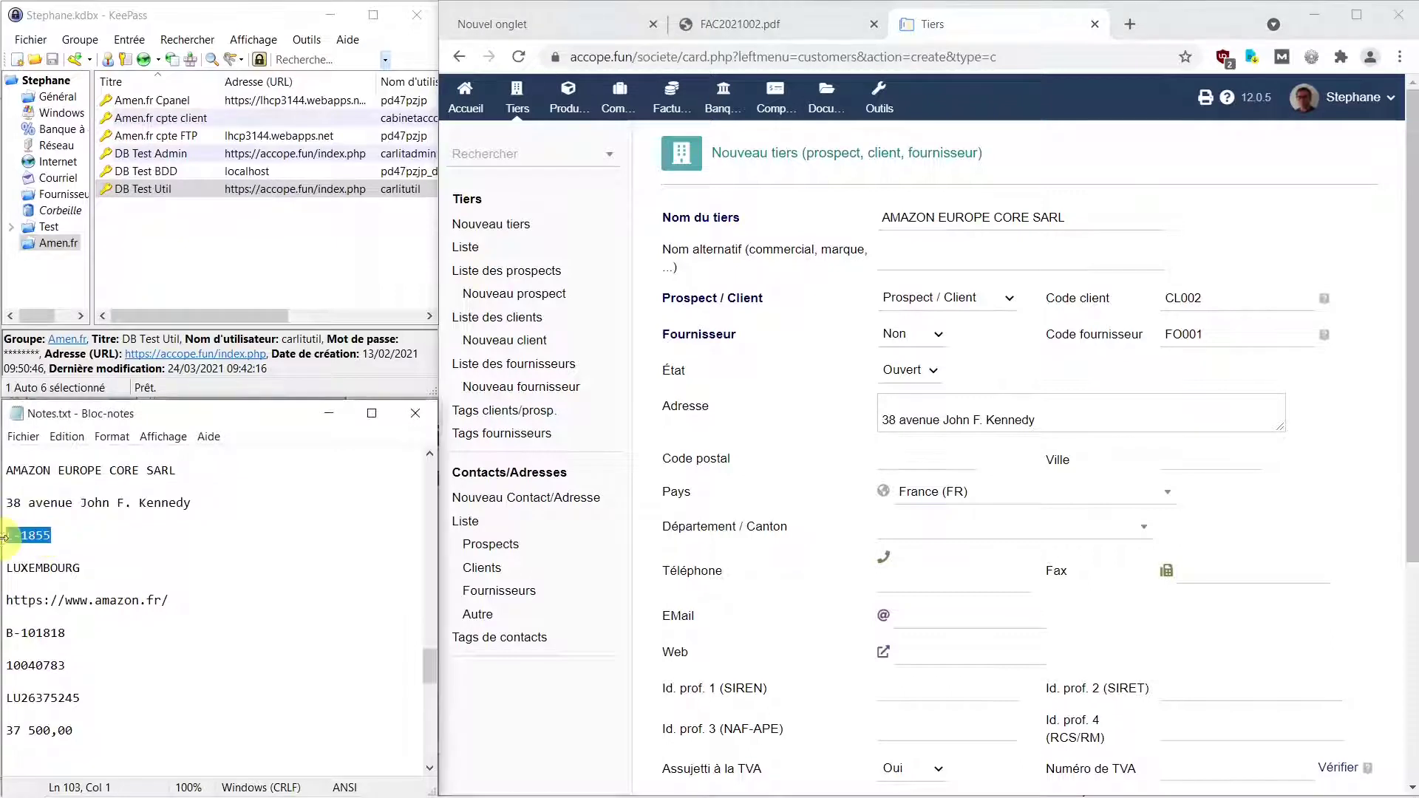
key("ctrl+c")
left_click(916, 458)
key("ctrl+v")
left_click_drag(96, 570, 5, 568)
key("ctrl+c")
left_click(1179, 459)
key("ctrl+v")
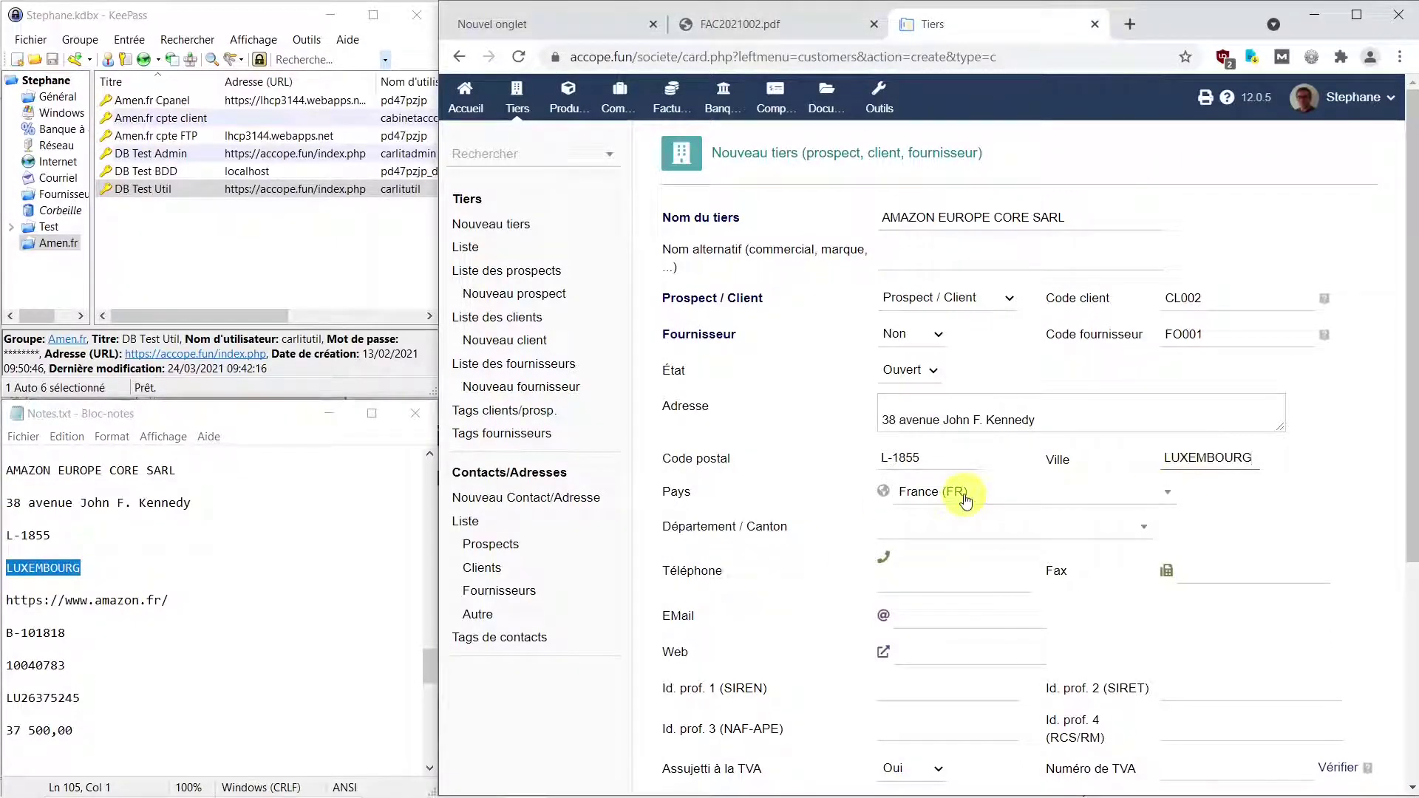
Set the customer's country to Luxembourg (LU) and its department/canton to LU0011 - Luxembourg.
left_click(1168, 494)
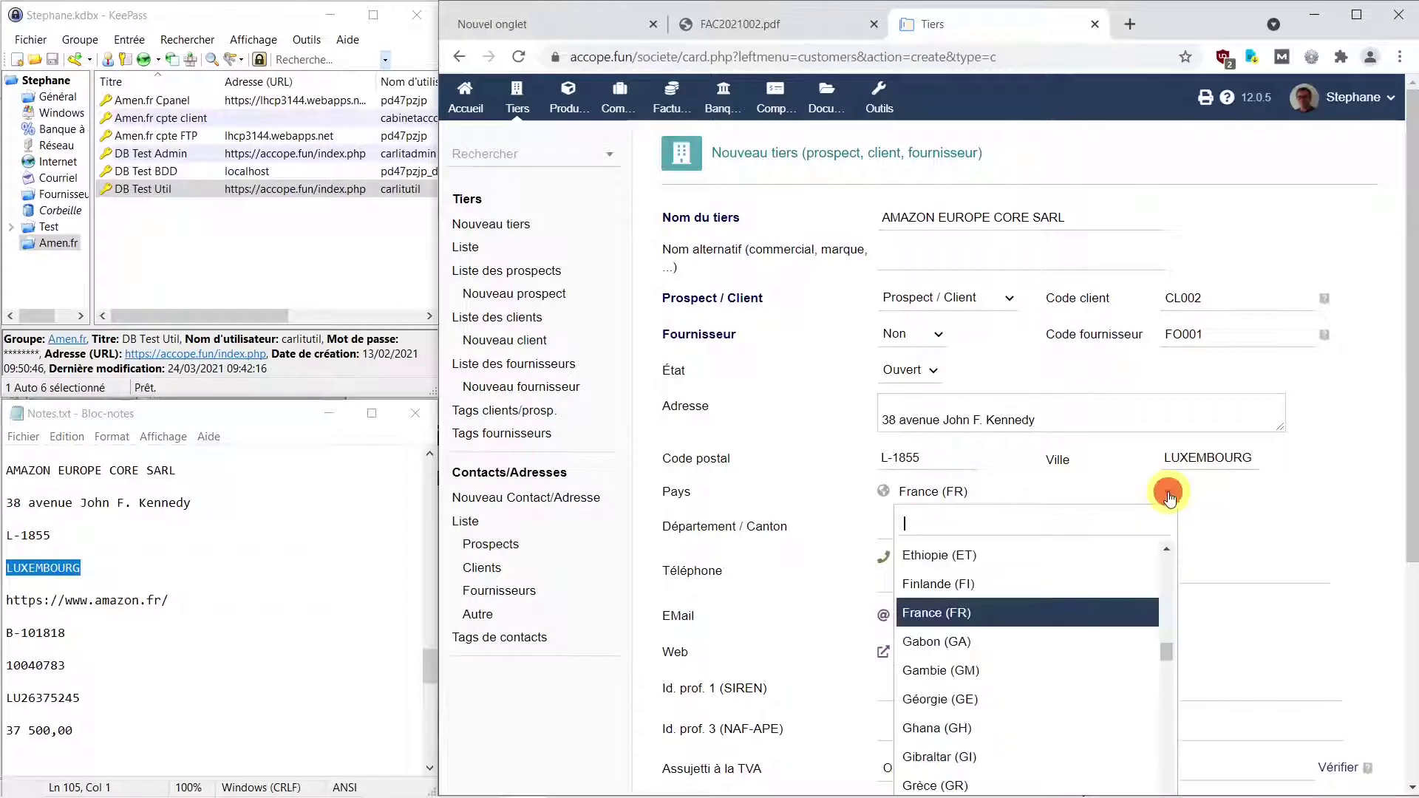
type("lu")
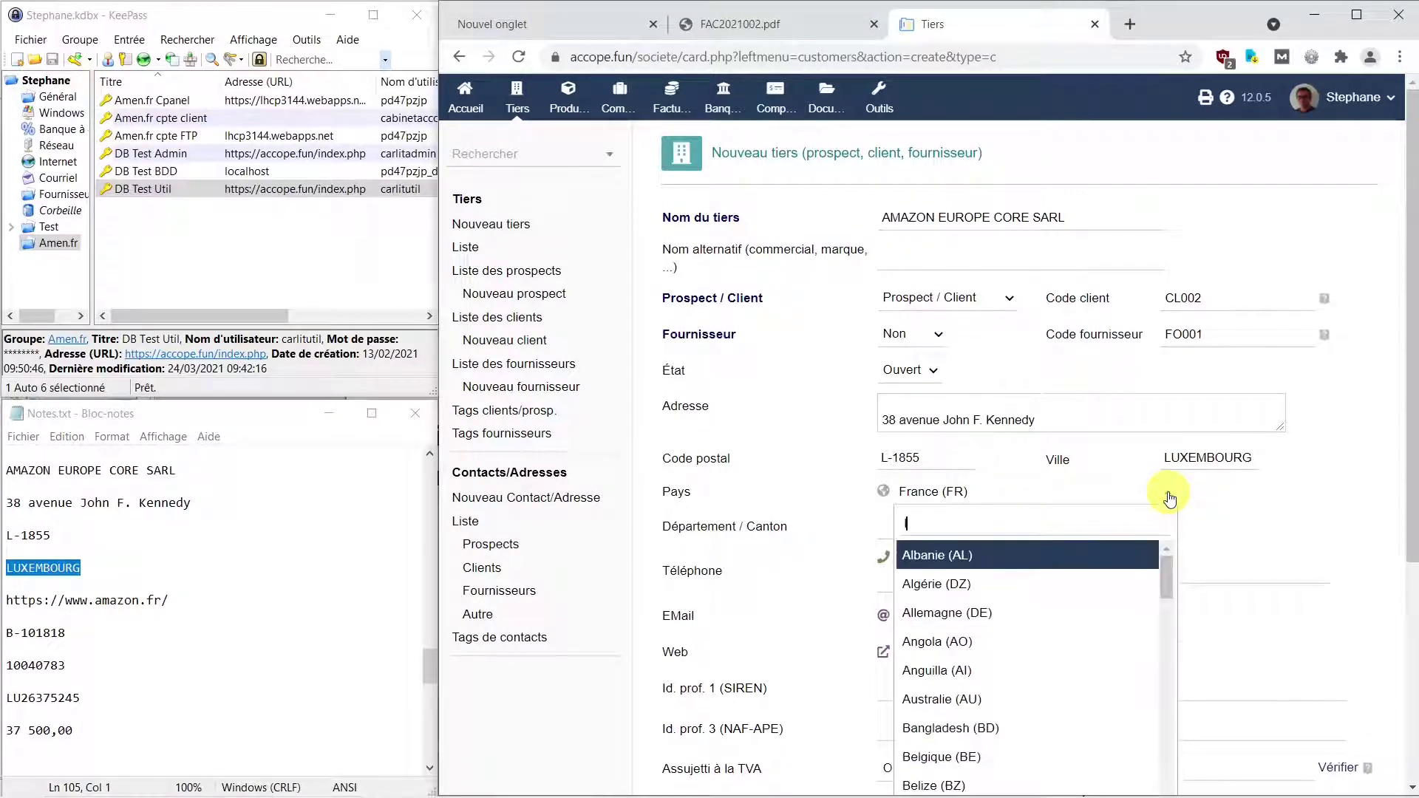
left_click(1008, 556)
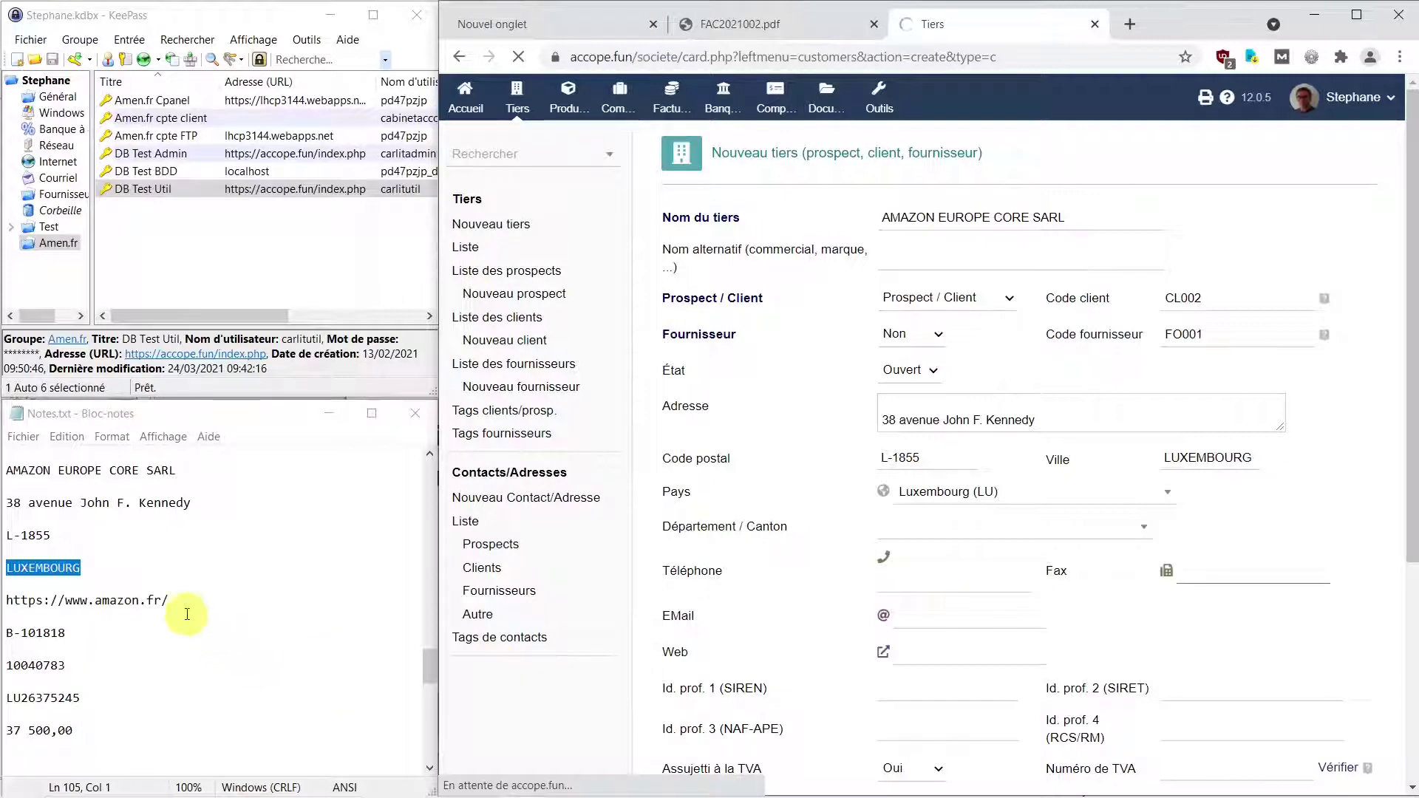
left_click_drag(169, 600, 917, 652)
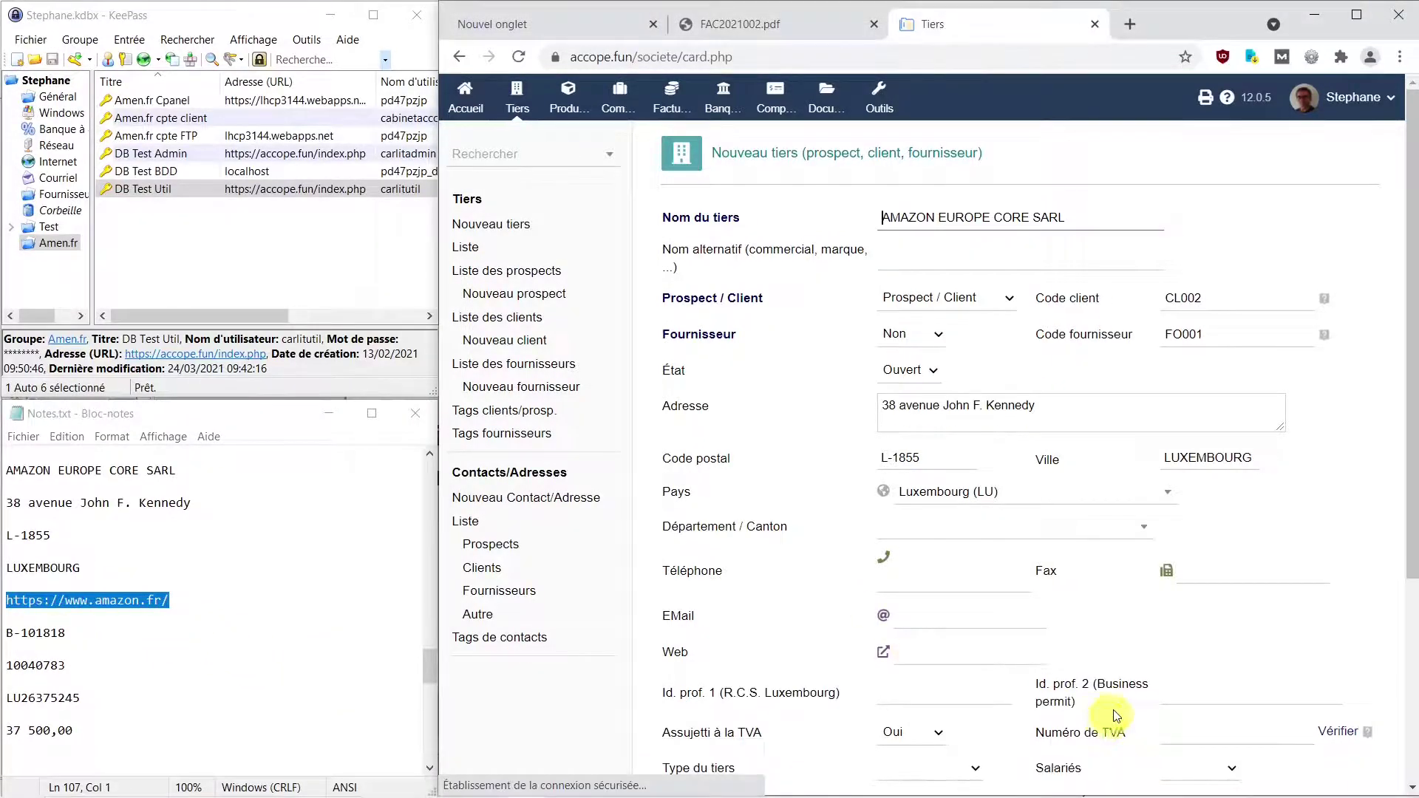
scroll(1138, 610, "down", 1)
scroll(1139, 610, "down", 1)
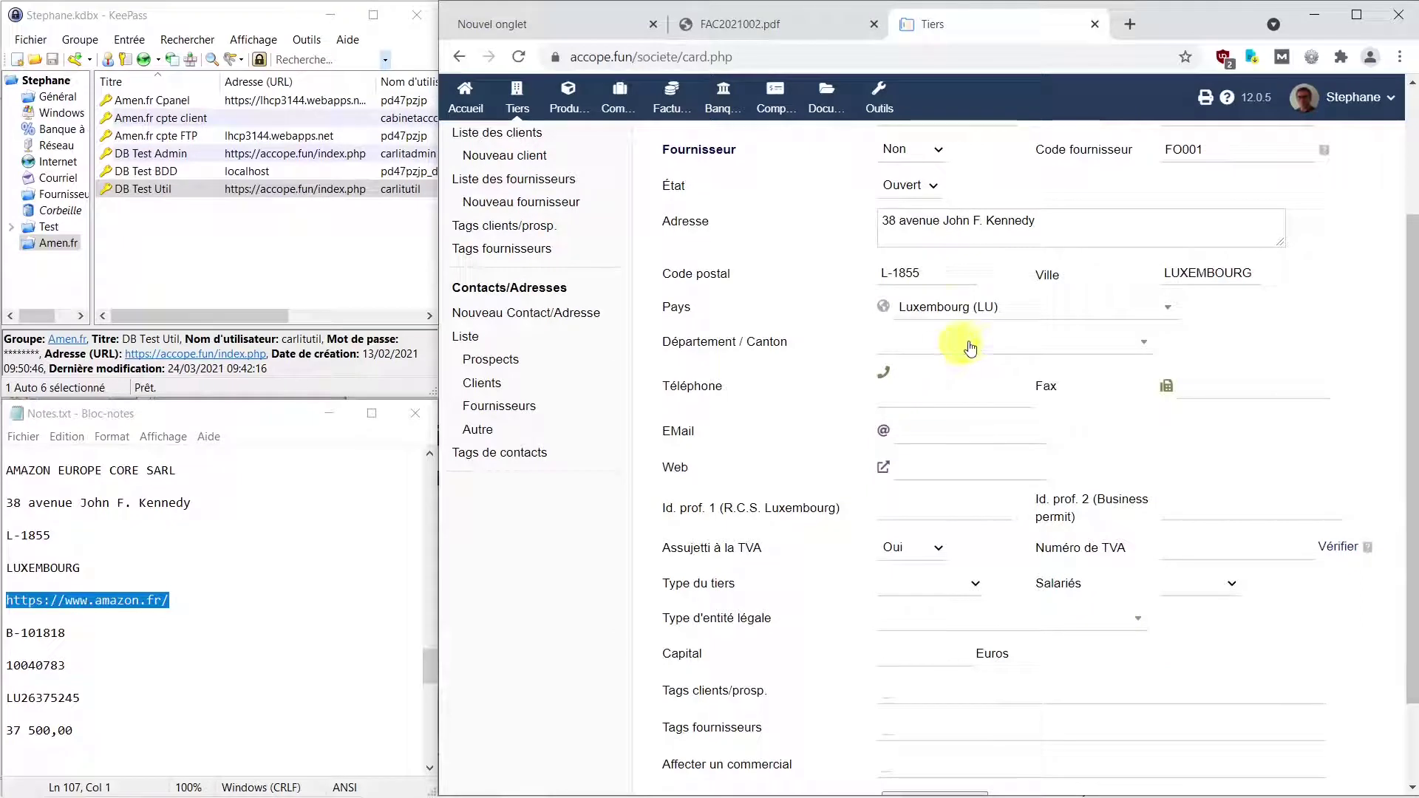
left_click(1146, 348)
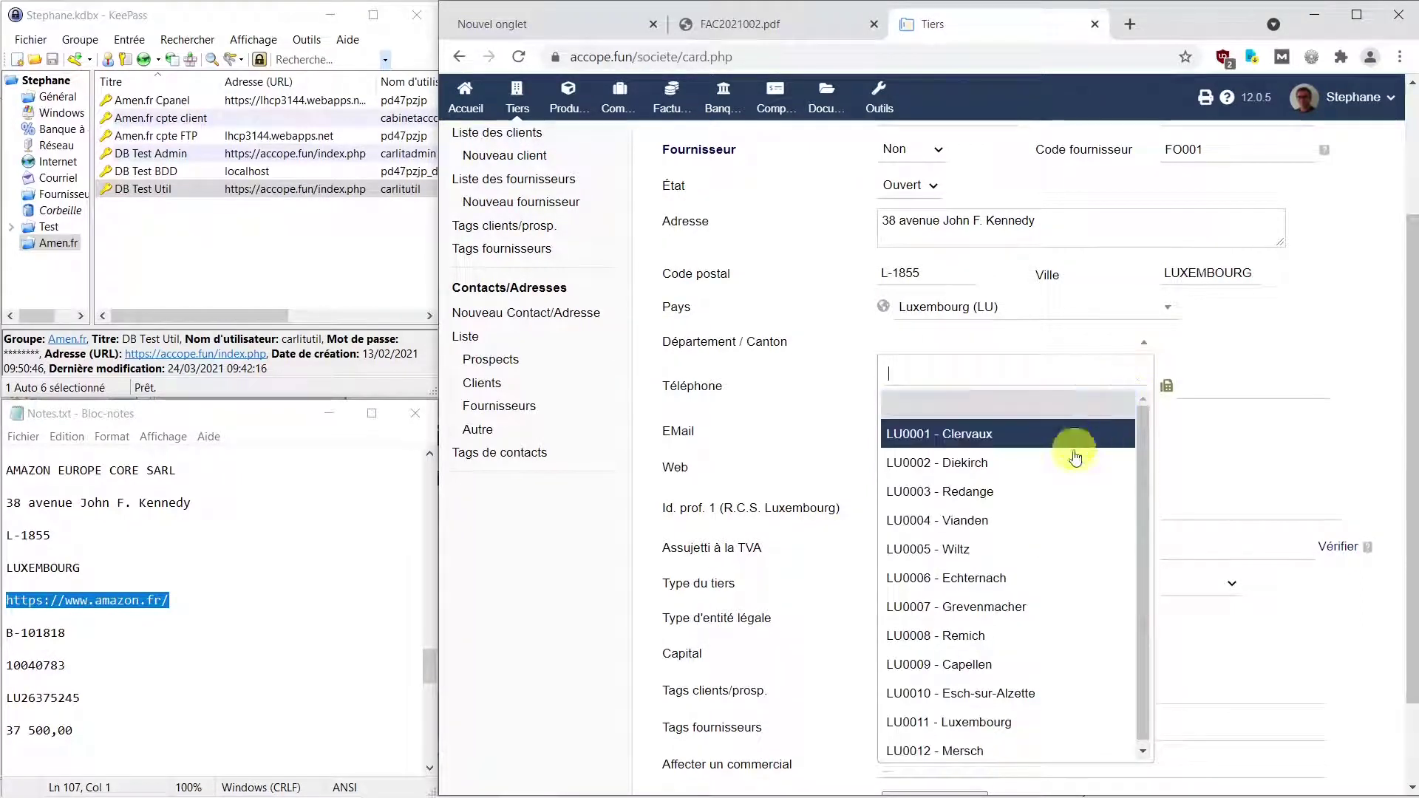
left_click(989, 727)
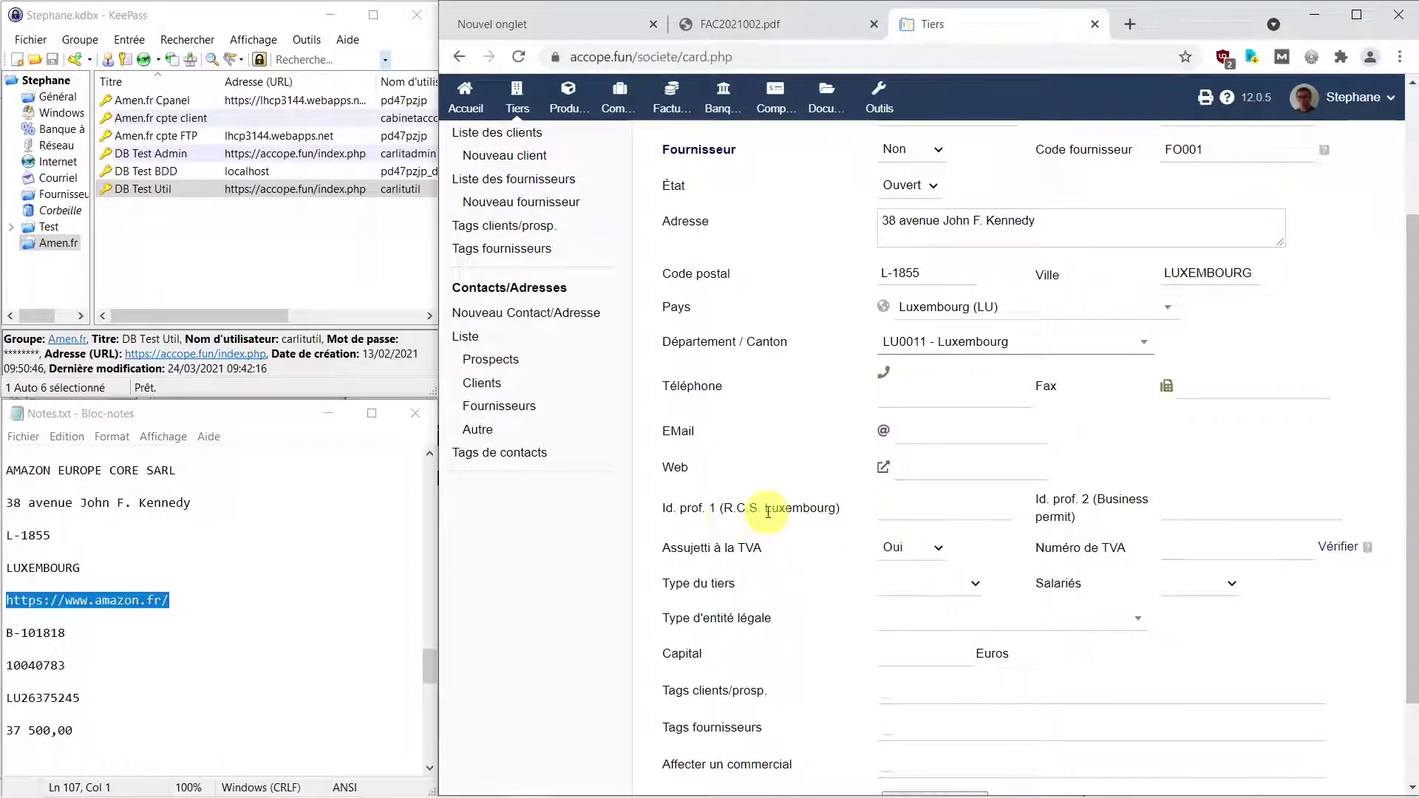
Copy the R.C.S. Luxembourg number and the business permit number from Notes.txt into professional ID fields 1 and 2.
left_click_drag(68, 634, 9, 634)
key("ctrl+c")
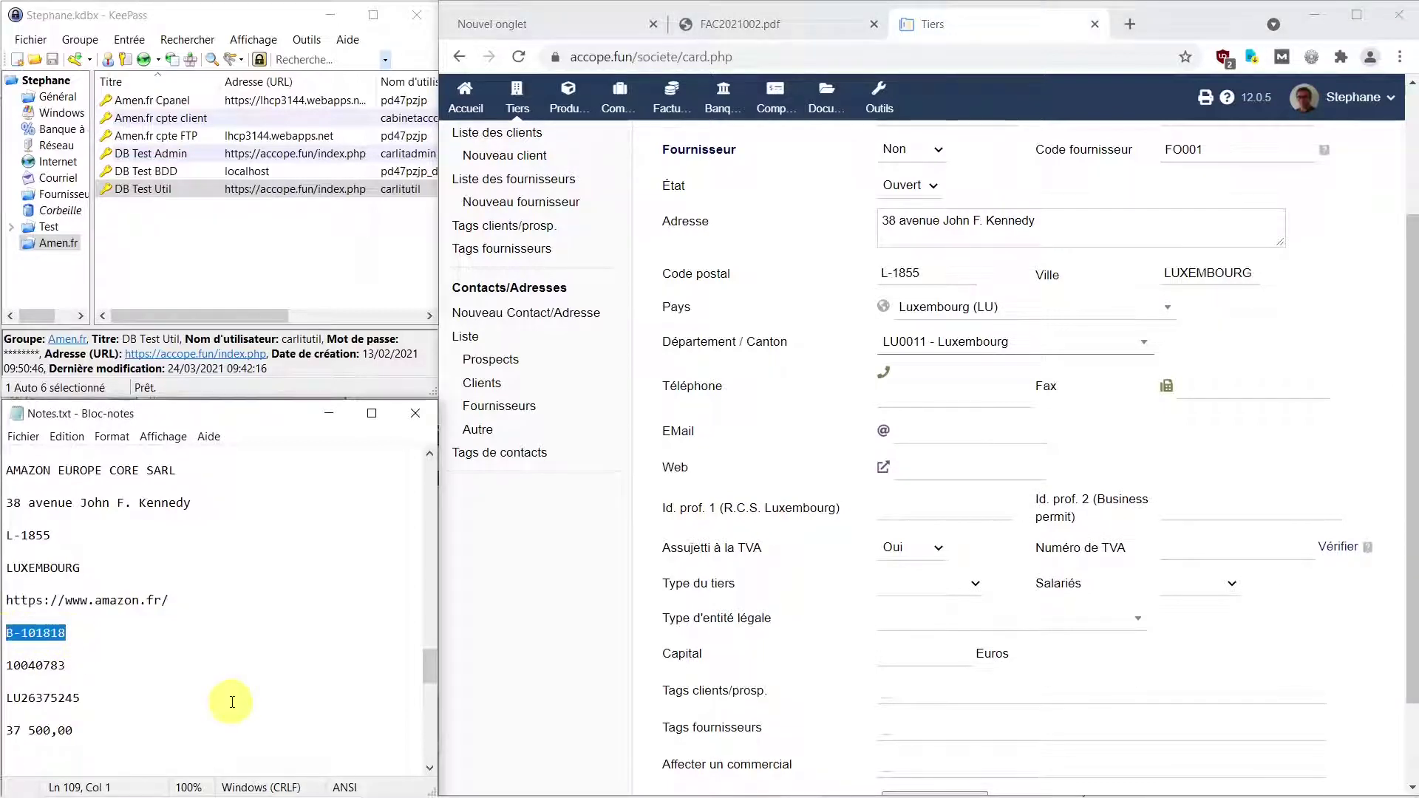
left_click(936, 512)
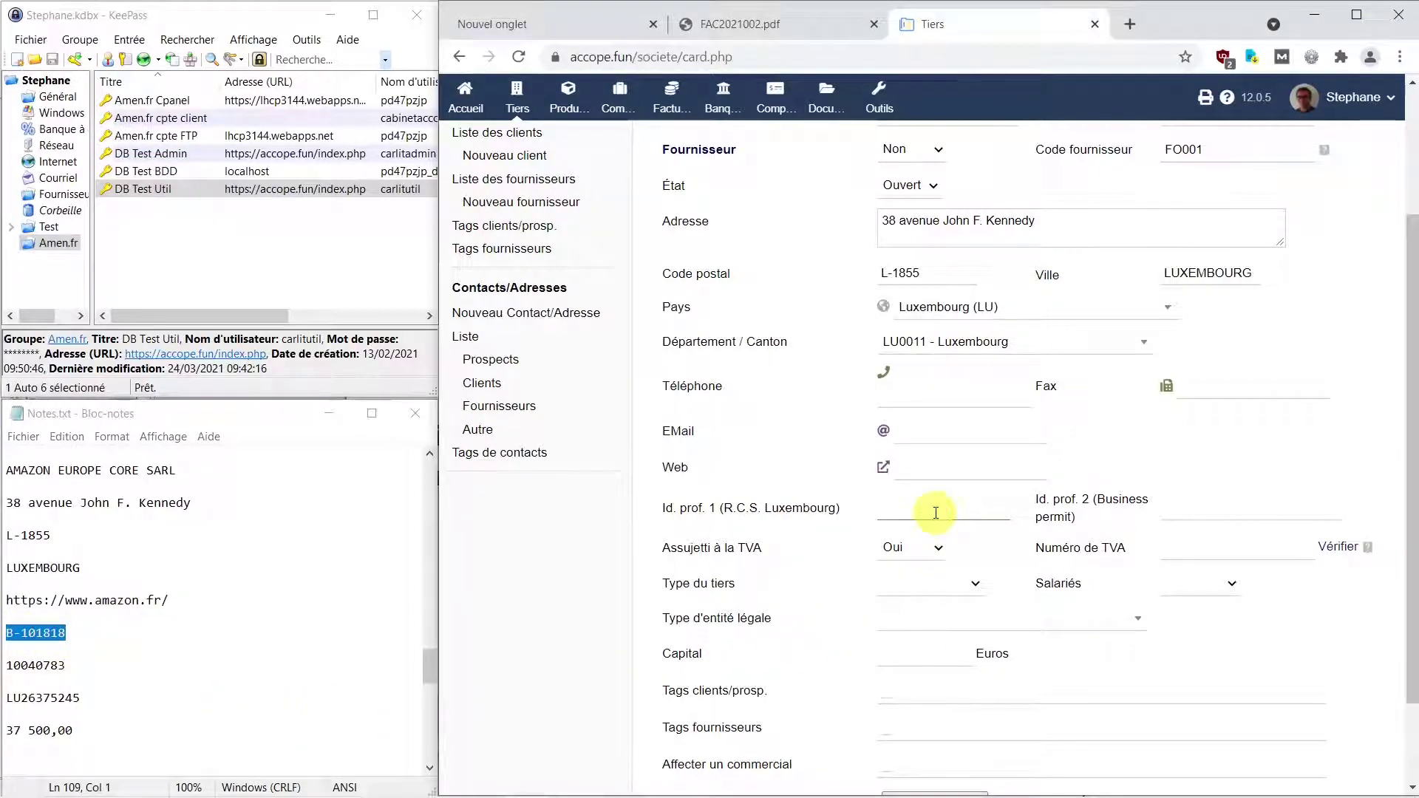
key("ctrl+v")
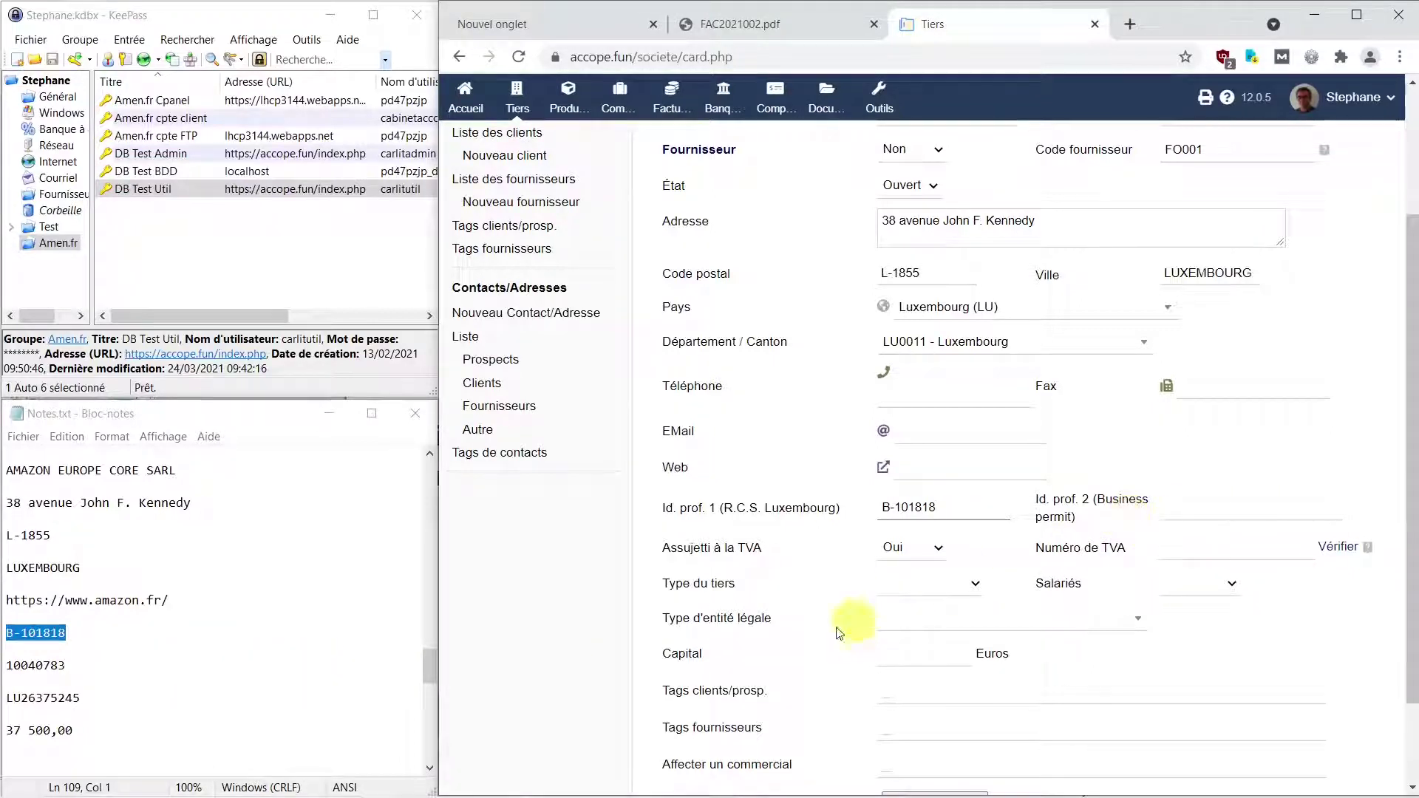
left_click_drag(65, 669, 4, 665)
key("ctrl+c")
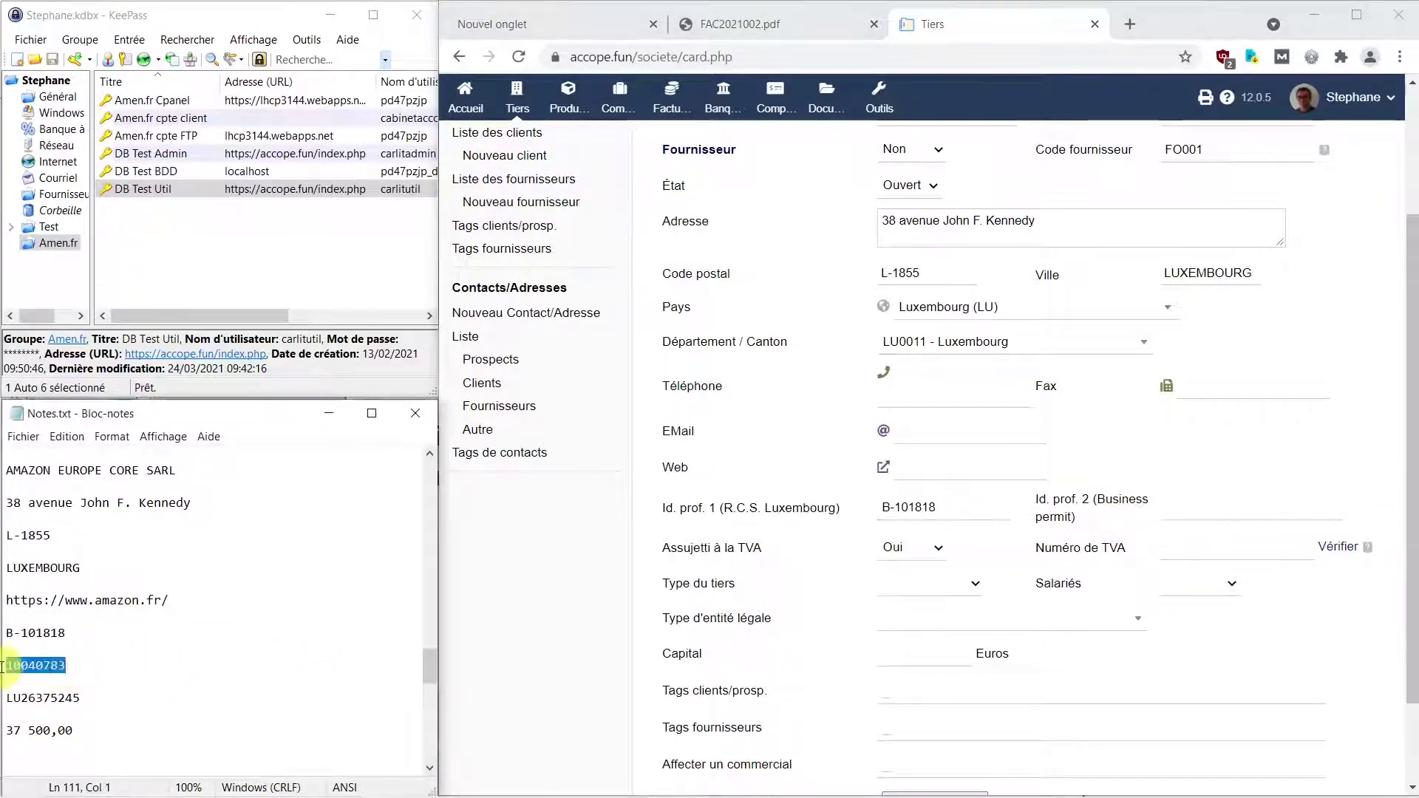
left_click(1252, 508)
key("ctrl+v")
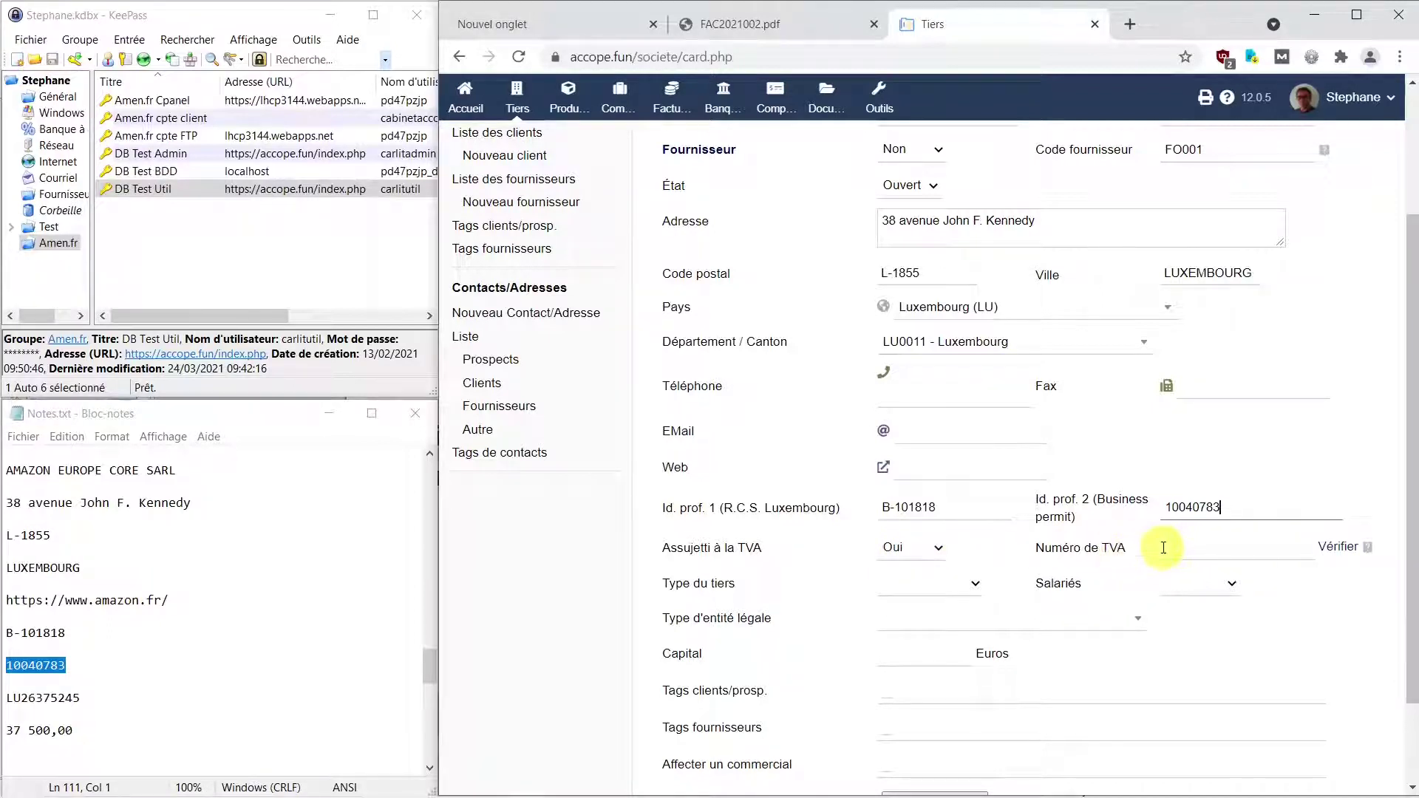
Copy the customer's VAT number from Notes.txt into its field and verify it with the European Commission check.
left_click_drag(85, 700, 2, 700)
key("ctrl+c")
left_click(1223, 548)
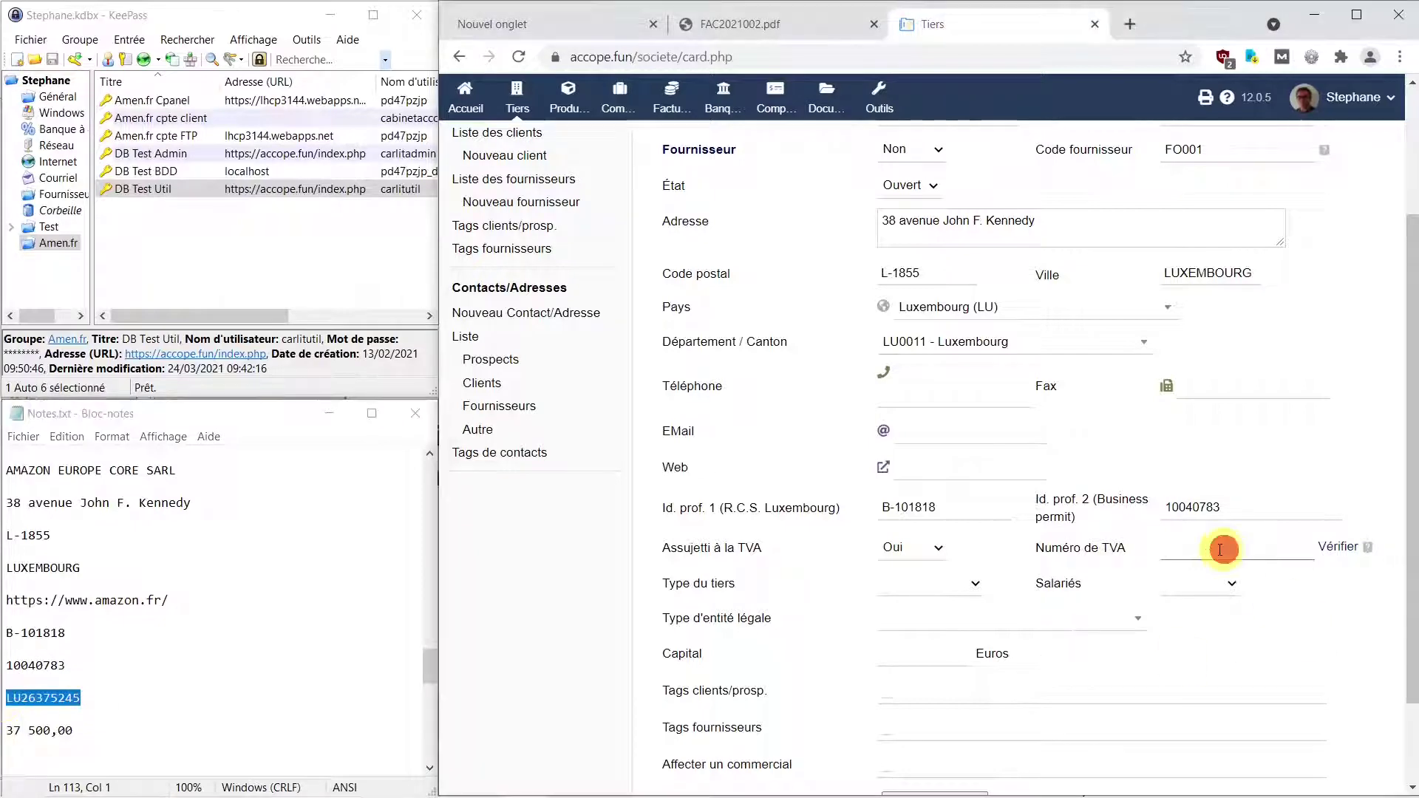
key("ctrl+v")
left_click(1340, 549)
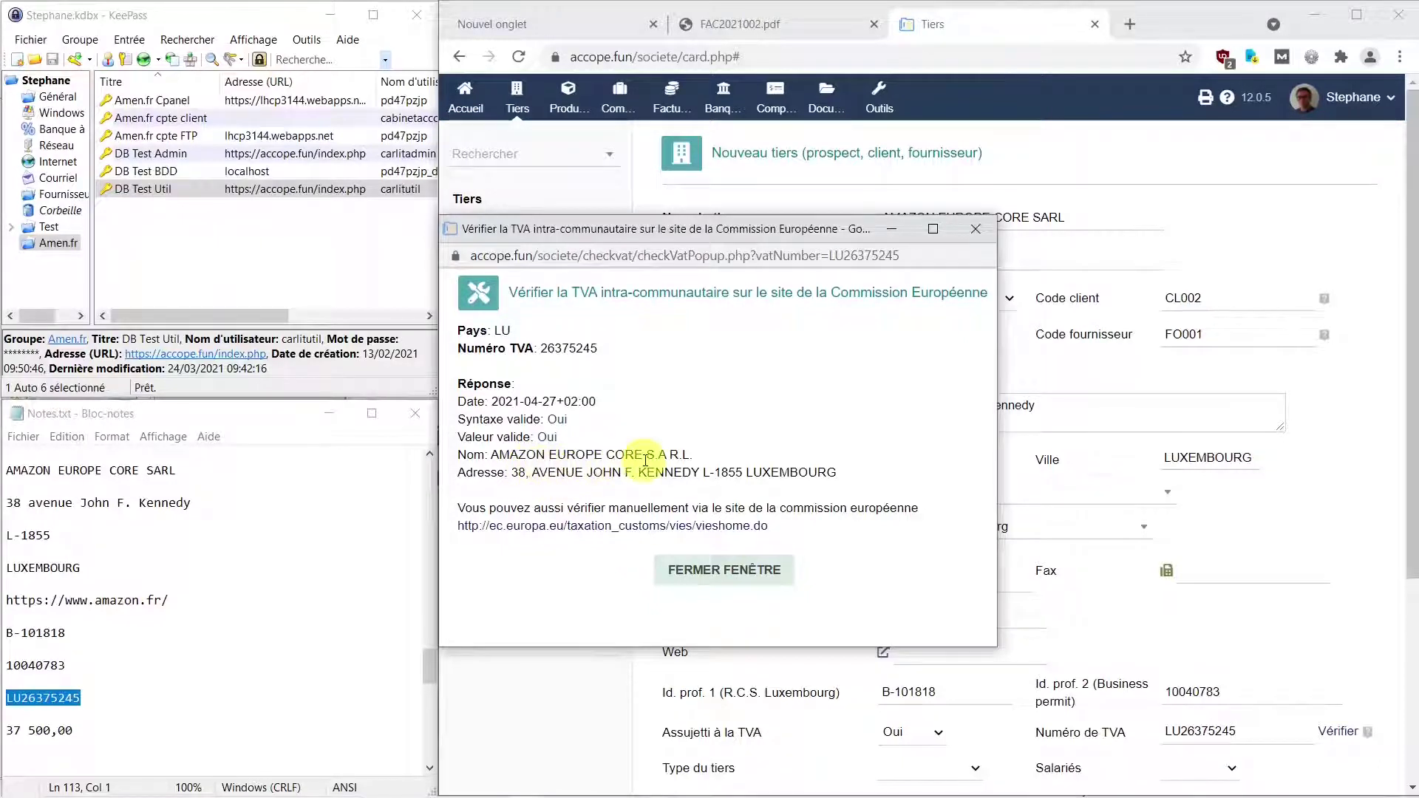
left_click(763, 576)
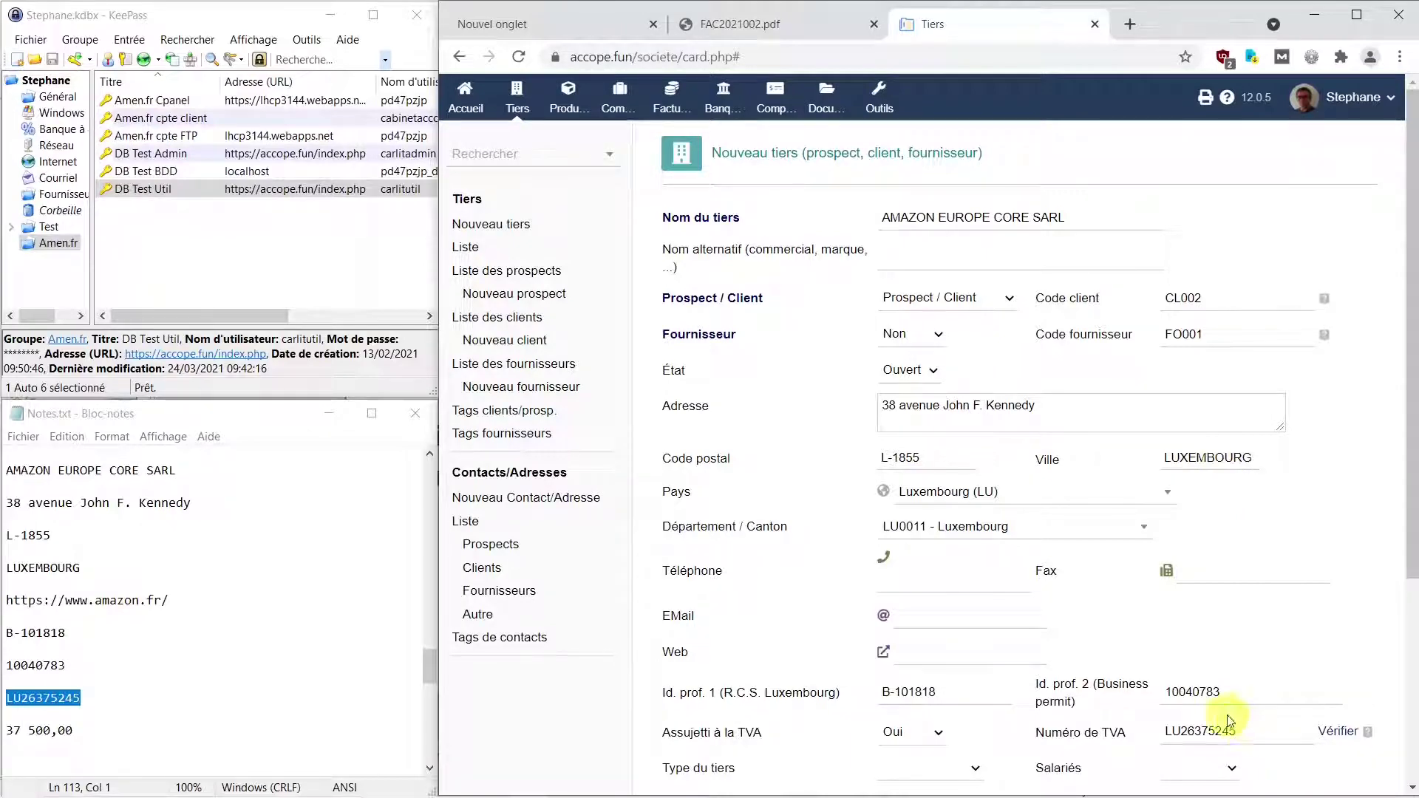
Set the third-party type to Grand compte and the legal entity type to Société à responsabilité limitée (SARL).
scroll(977, 586, "down", 2)
left_click(977, 585)
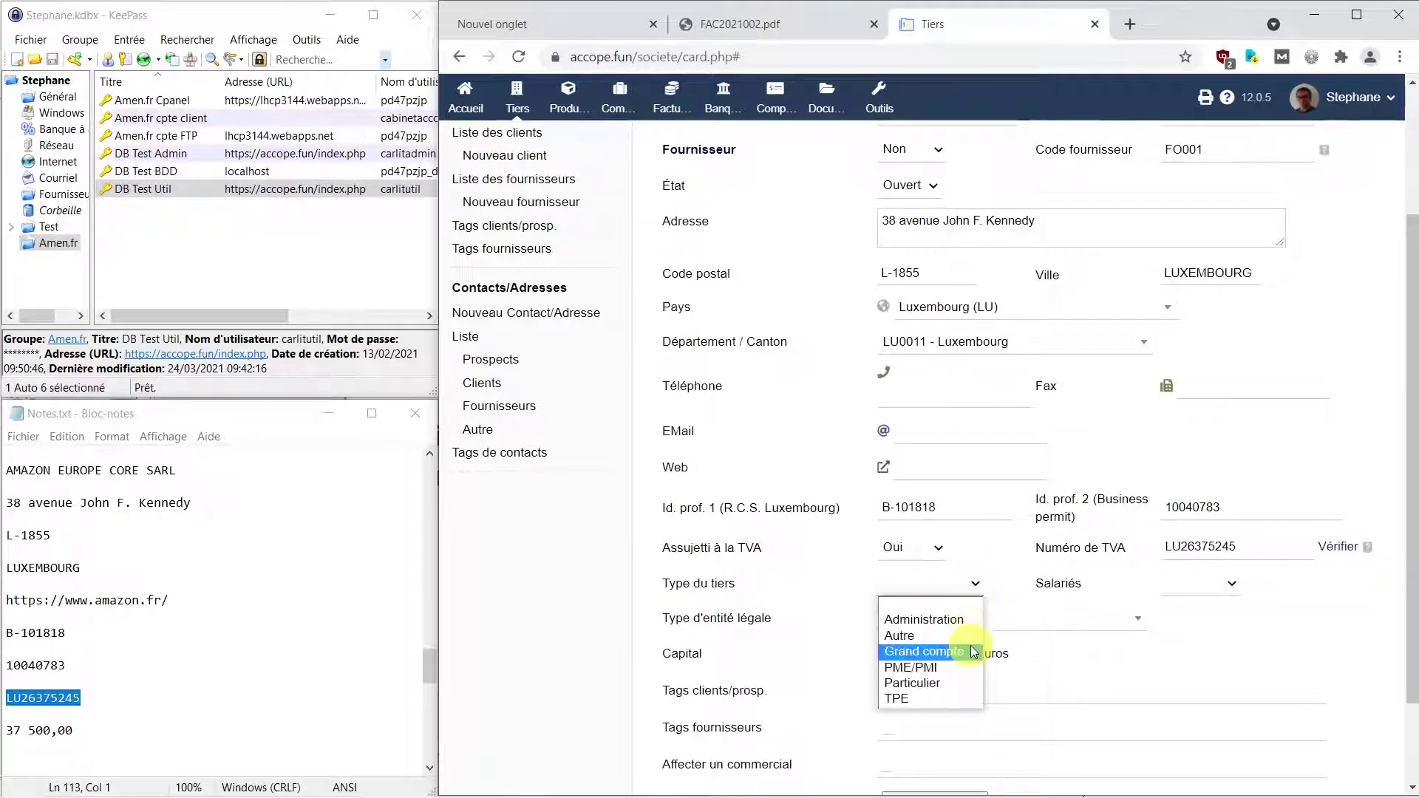
left_click(949, 653)
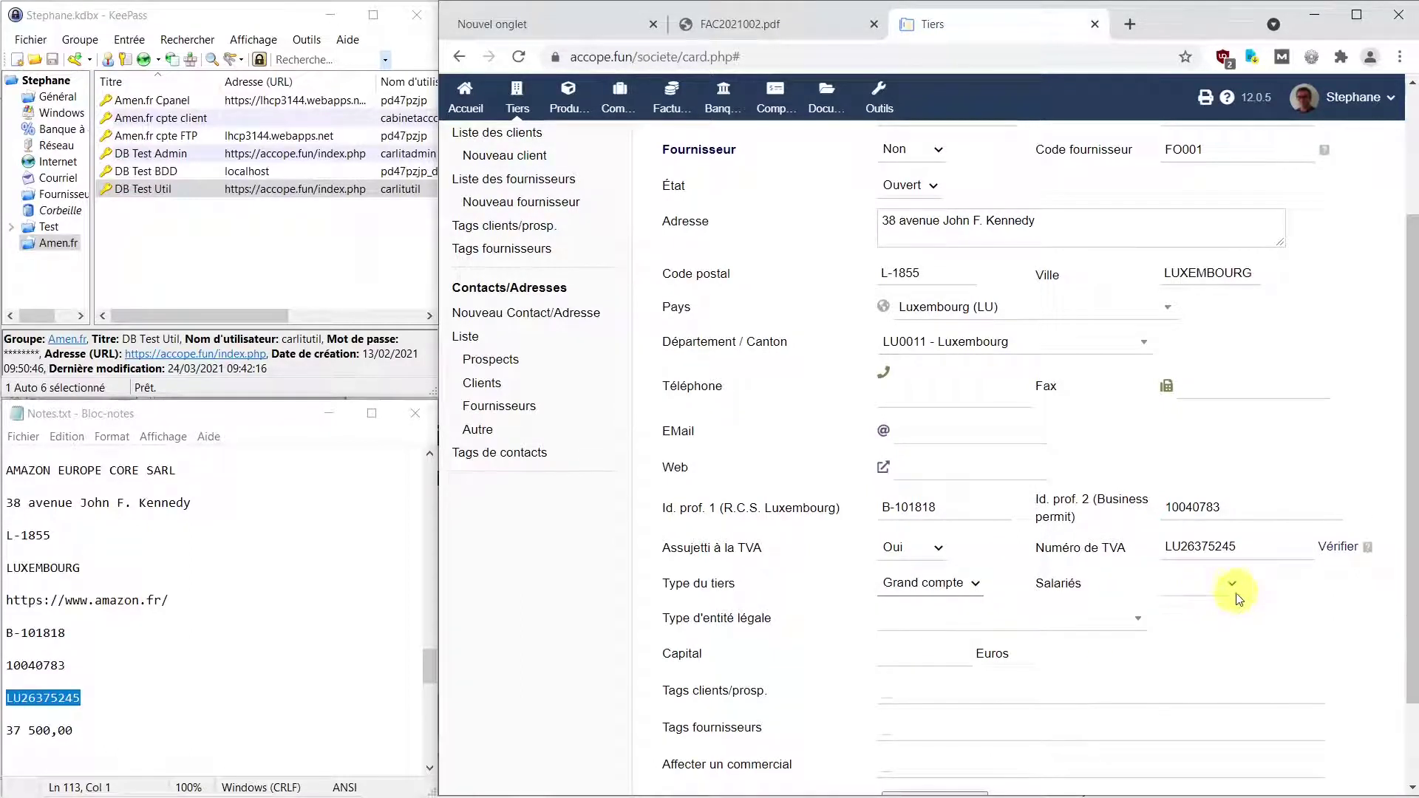
left_click(1033, 629)
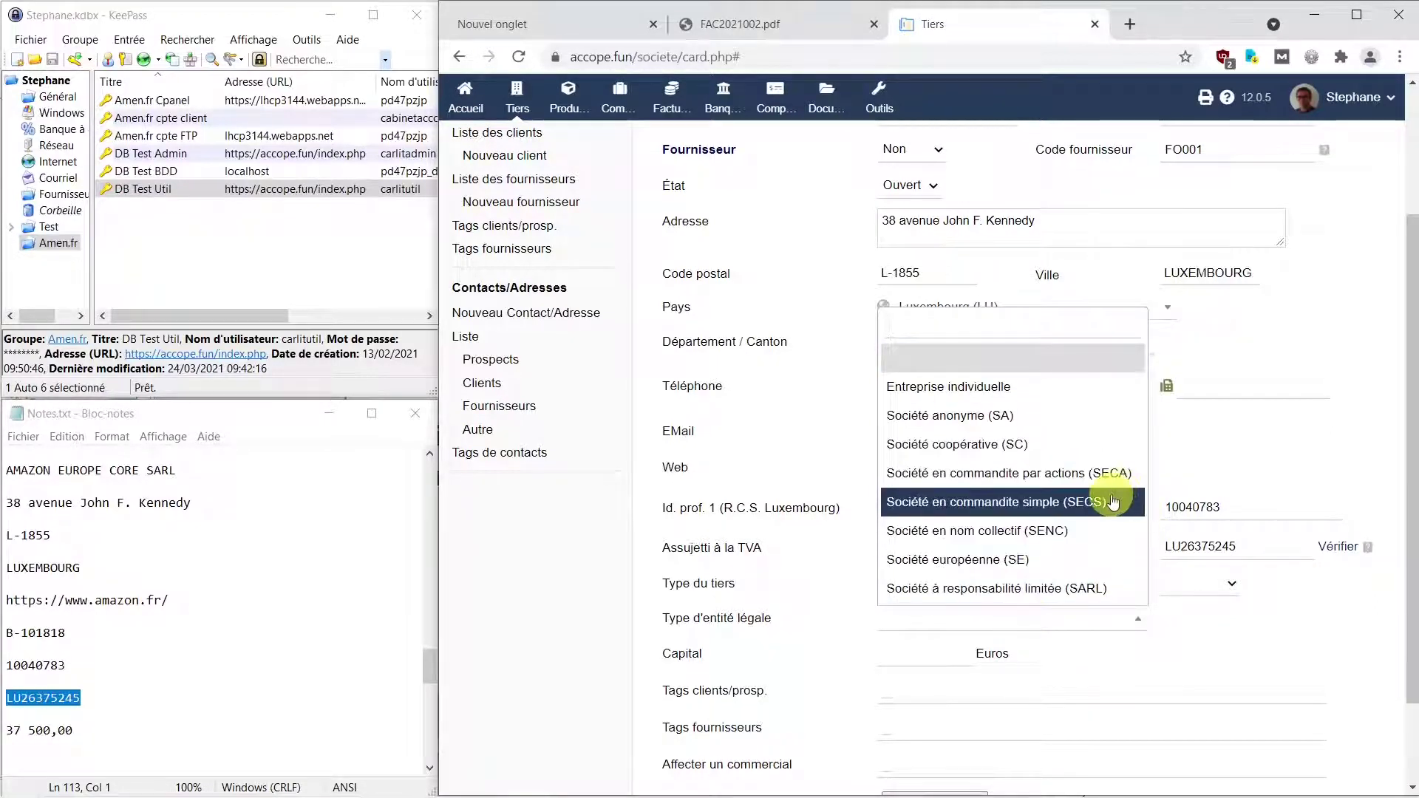
left_click(1071, 592)
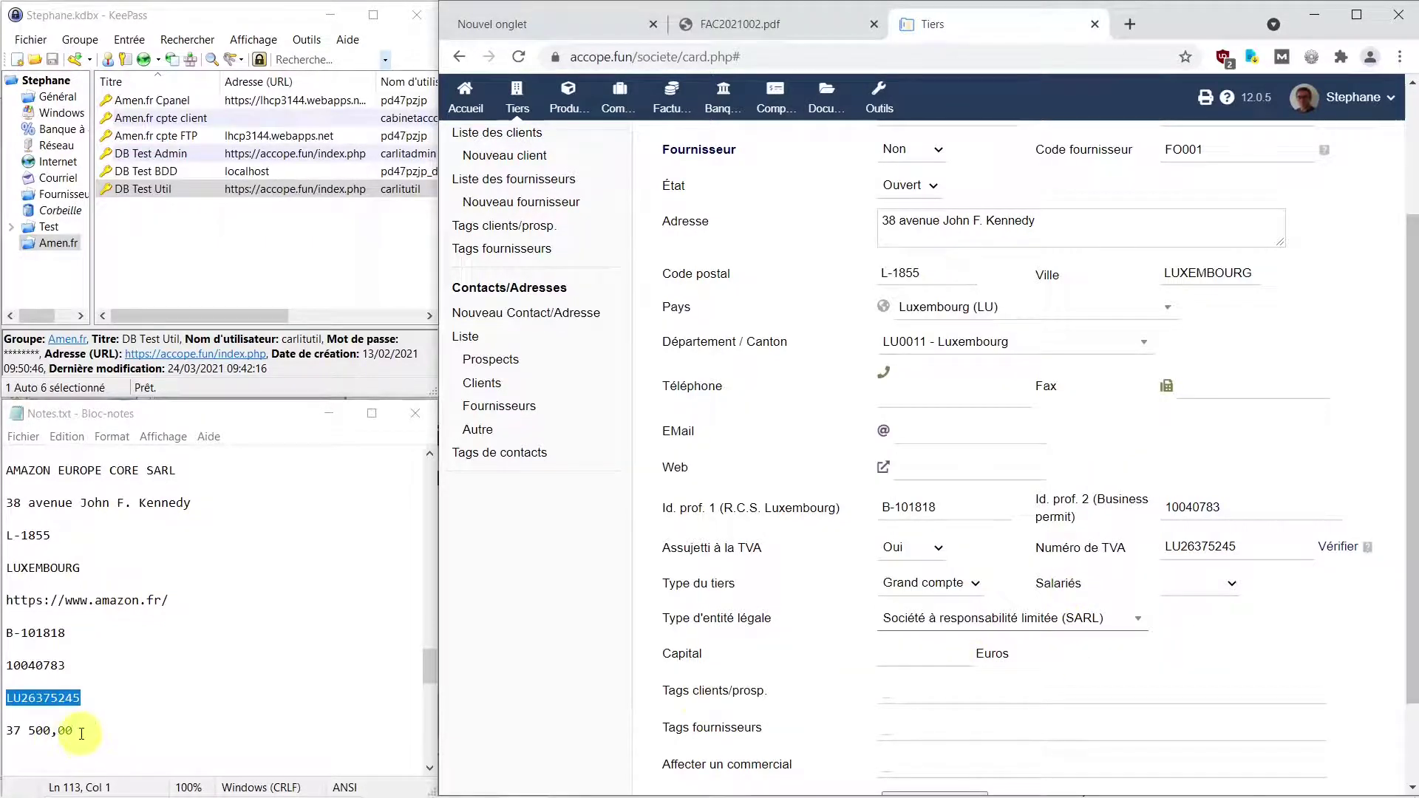
Copy the capital amount 37 500,00 from Notes.txt into the customer's capital field.
left_click_drag(80, 732, 4, 736)
key("ctrl+c")
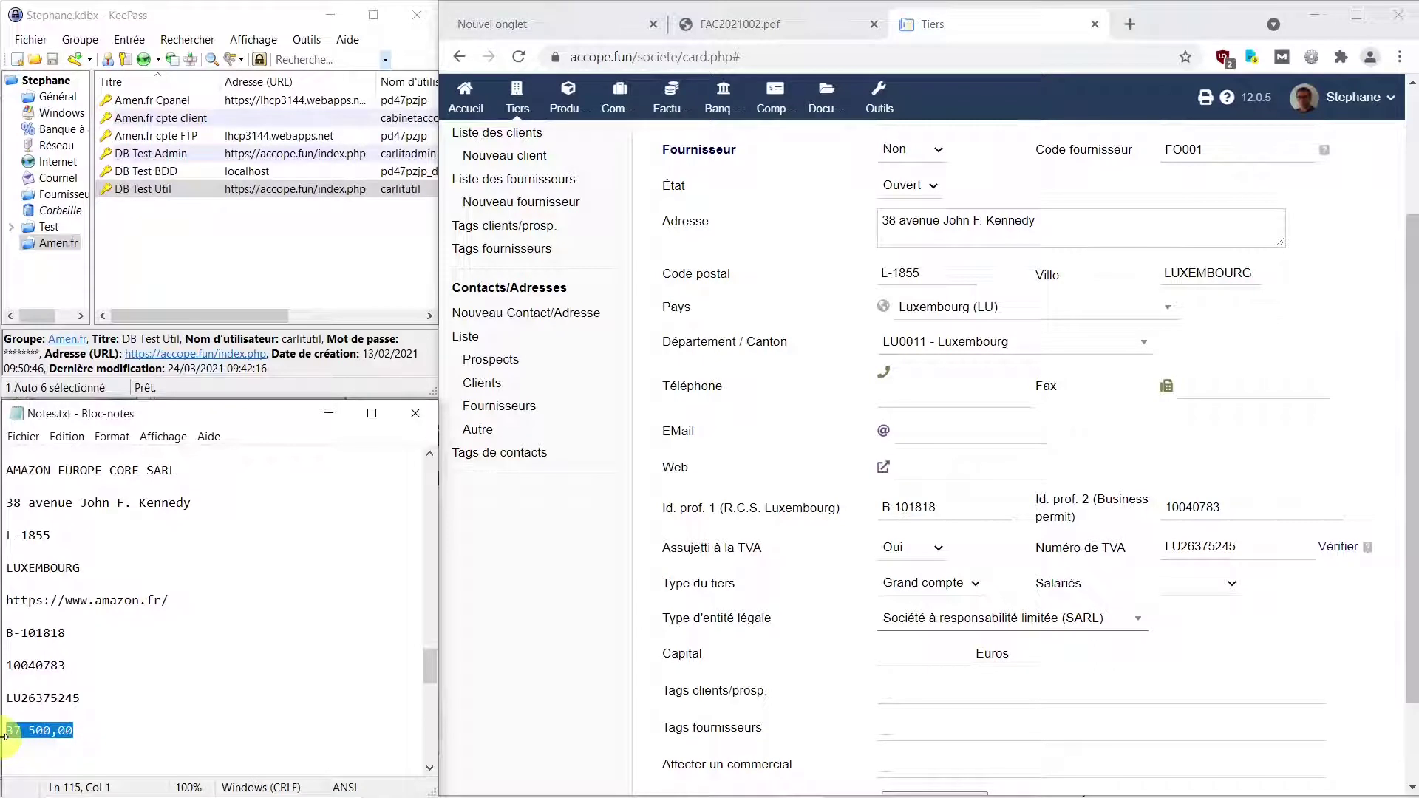
left_click(915, 652)
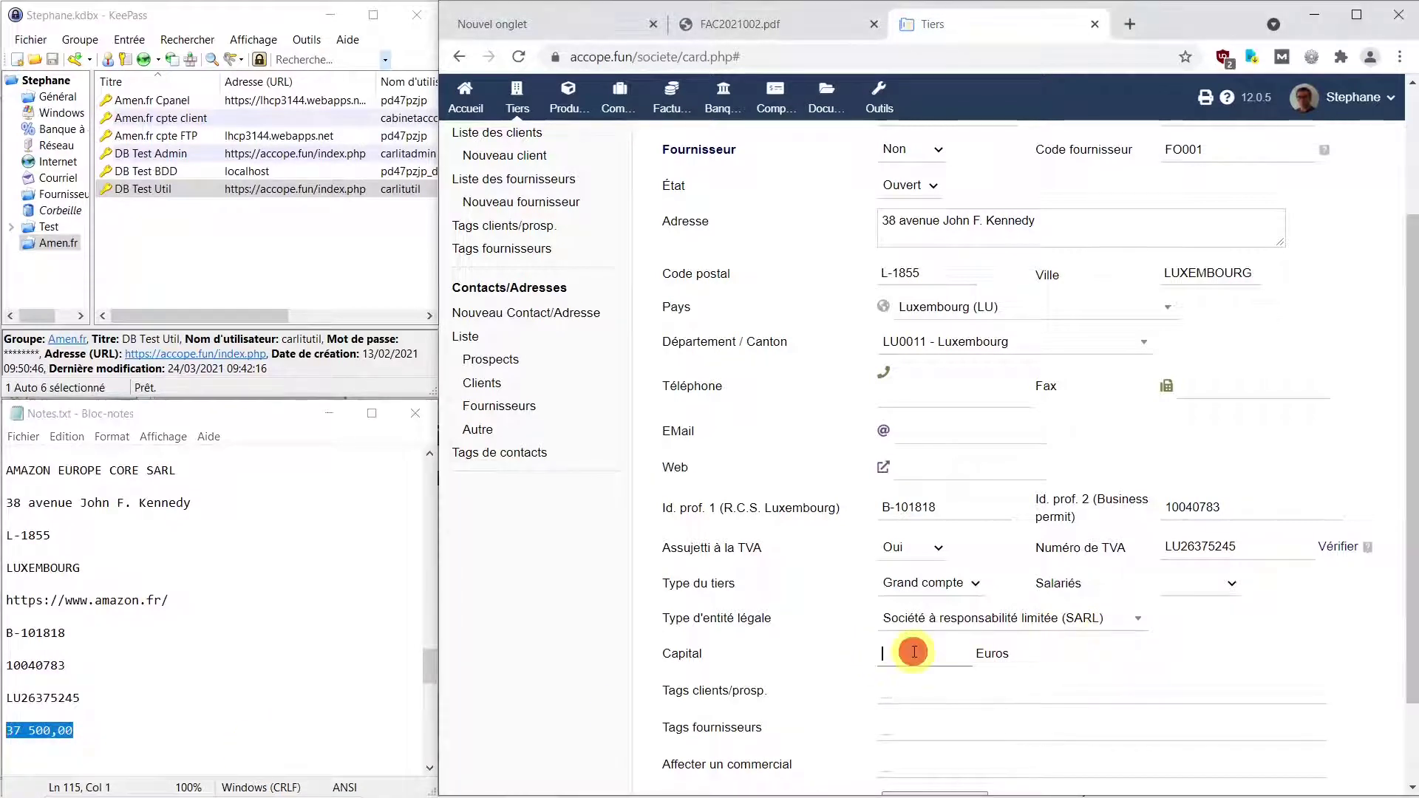
key("ctrl+v")
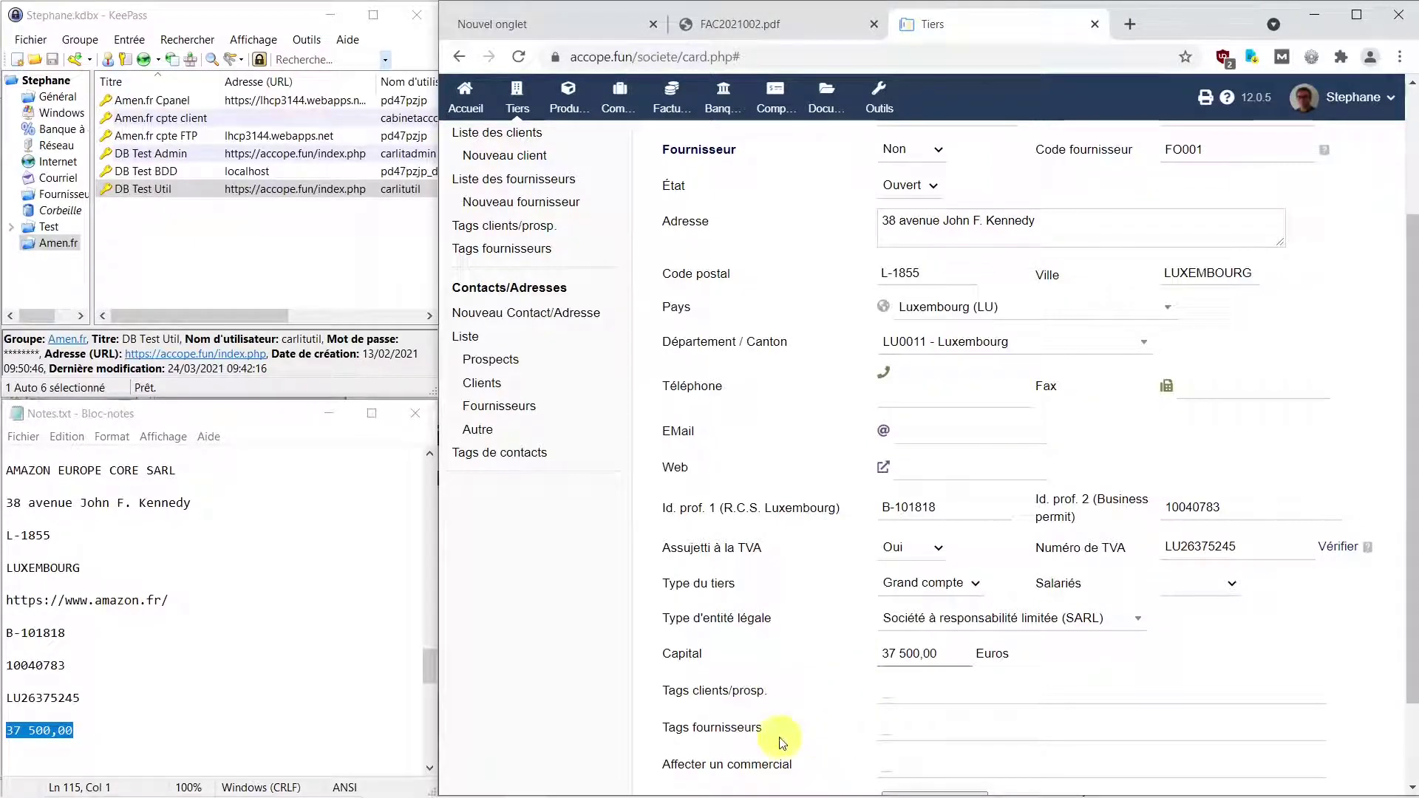
Assign the UTIL user as the customer's sales representative and create the third party.
scroll(824, 735, "down", 2)
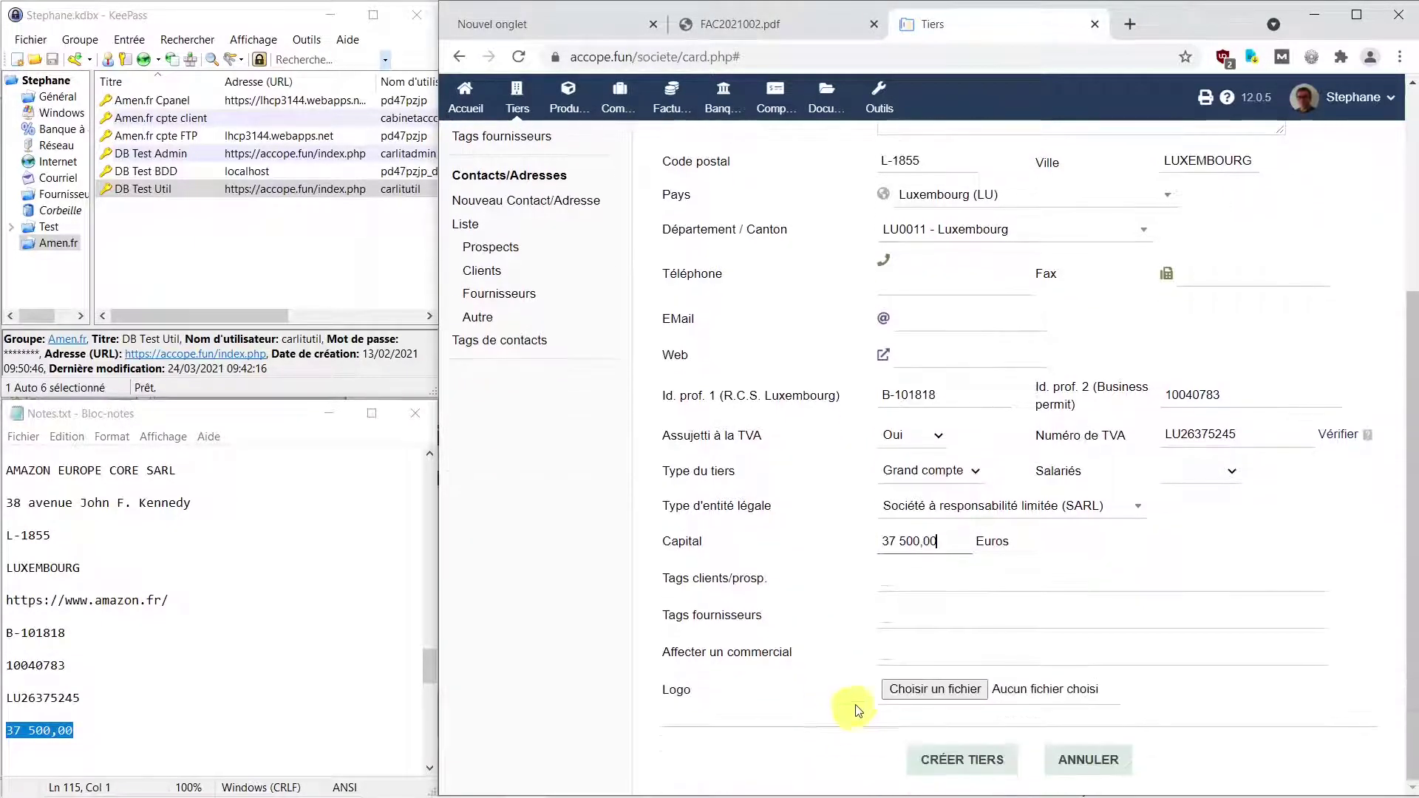
left_click(896, 652)
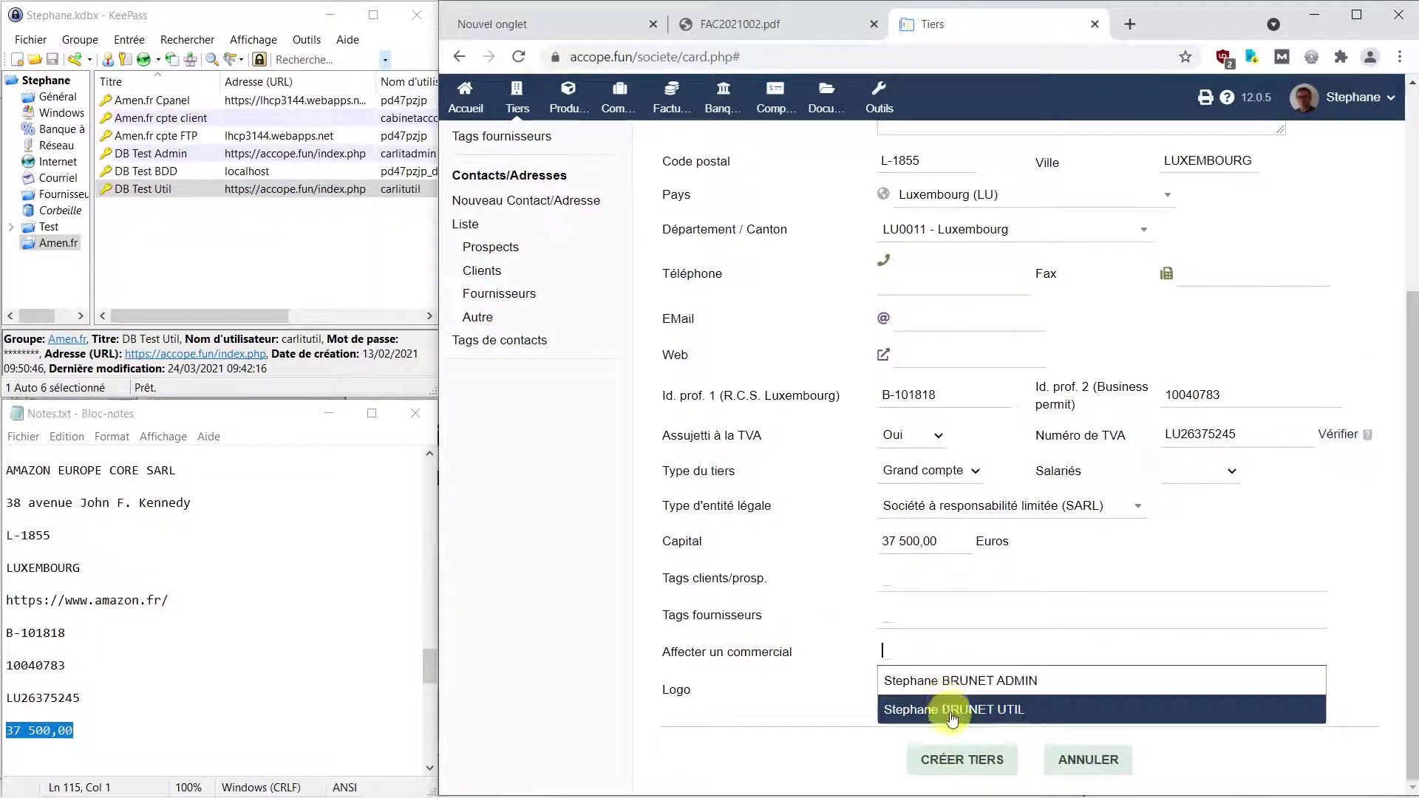
left_click(951, 711)
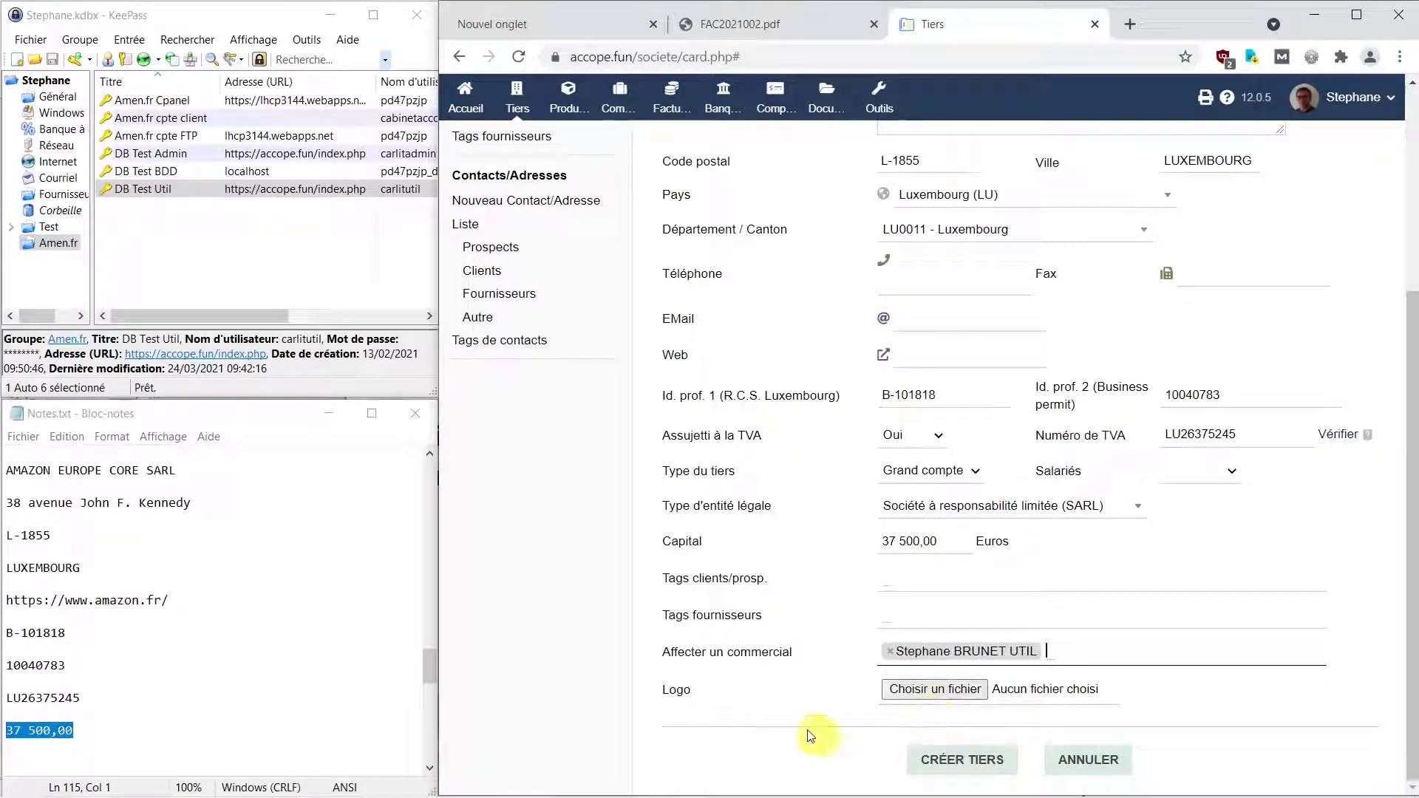
left_click(961, 763)
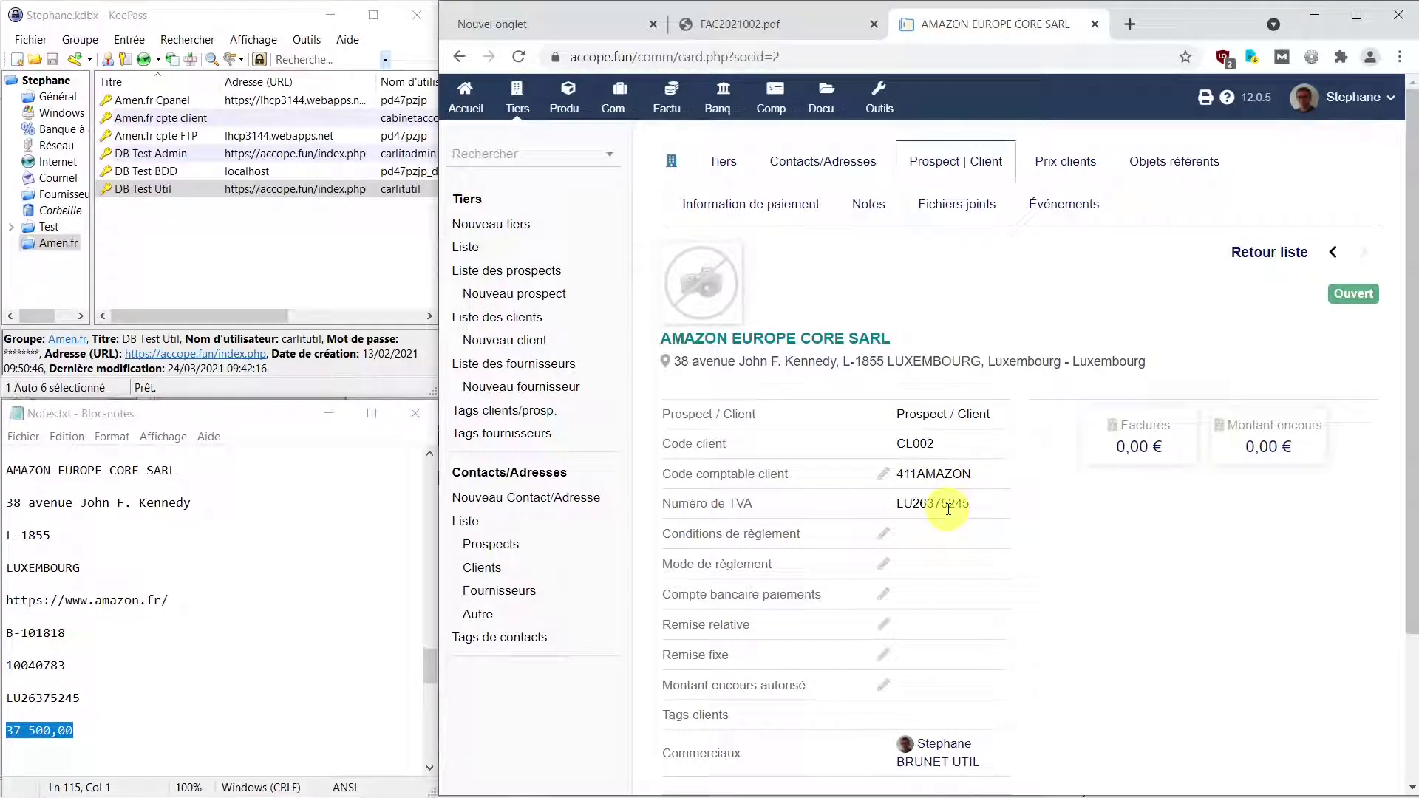
Set the customer's payment terms (Conditions de règlement) to A réception and save them.
left_click(883, 537)
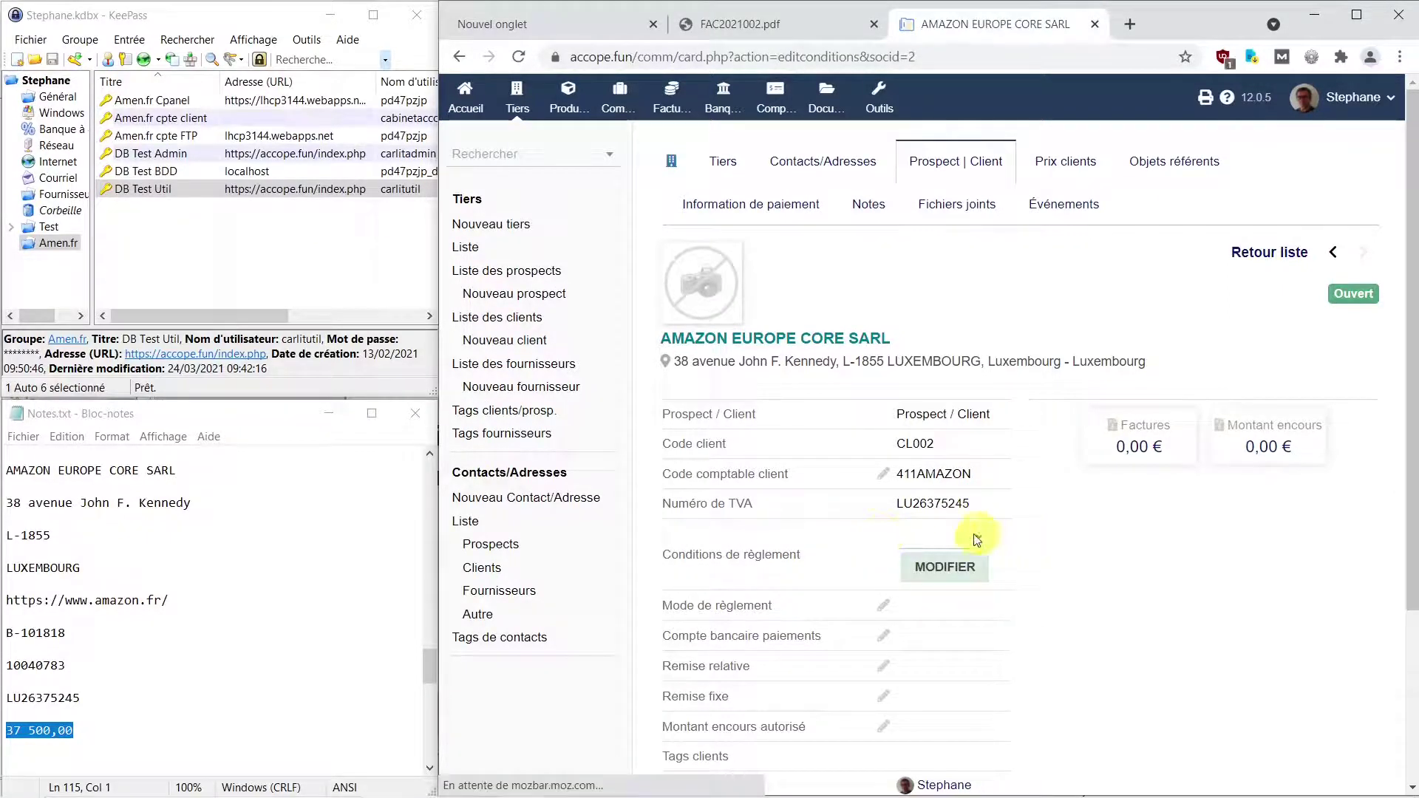
left_click(981, 539)
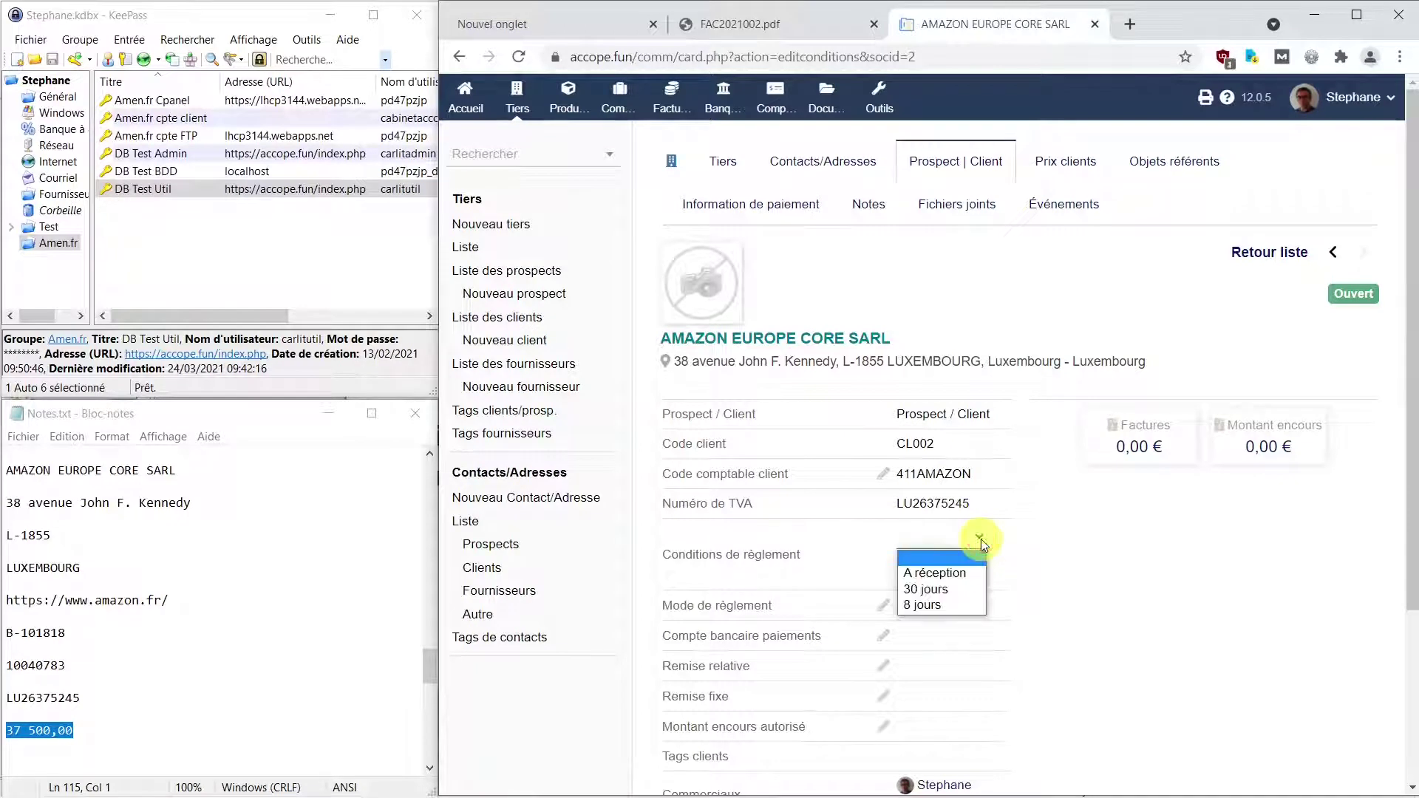
left_click(955, 572)
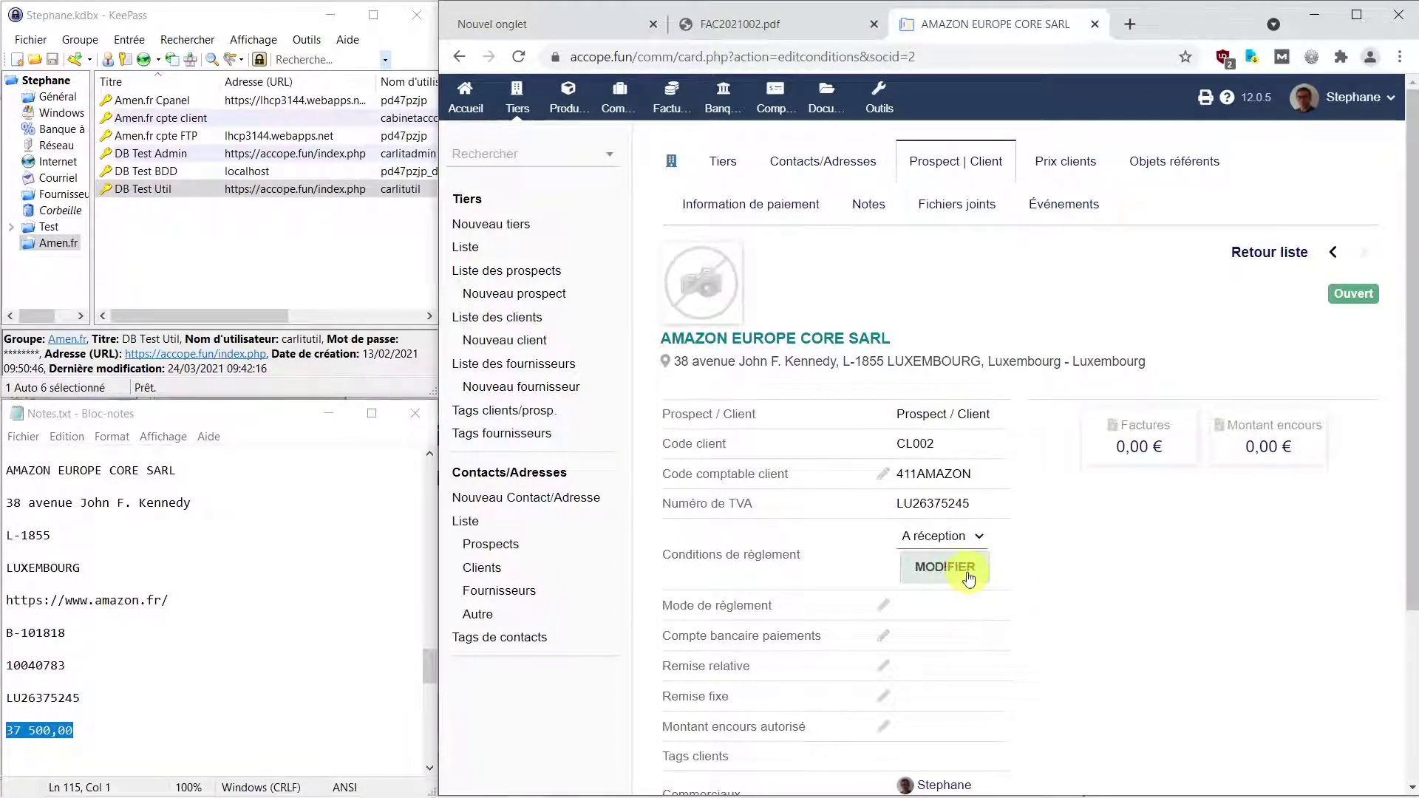
left_click(969, 579)
Set the customer's payment method (Mode de règlement) to Virement bancaire and save it.
left_click(885, 565)
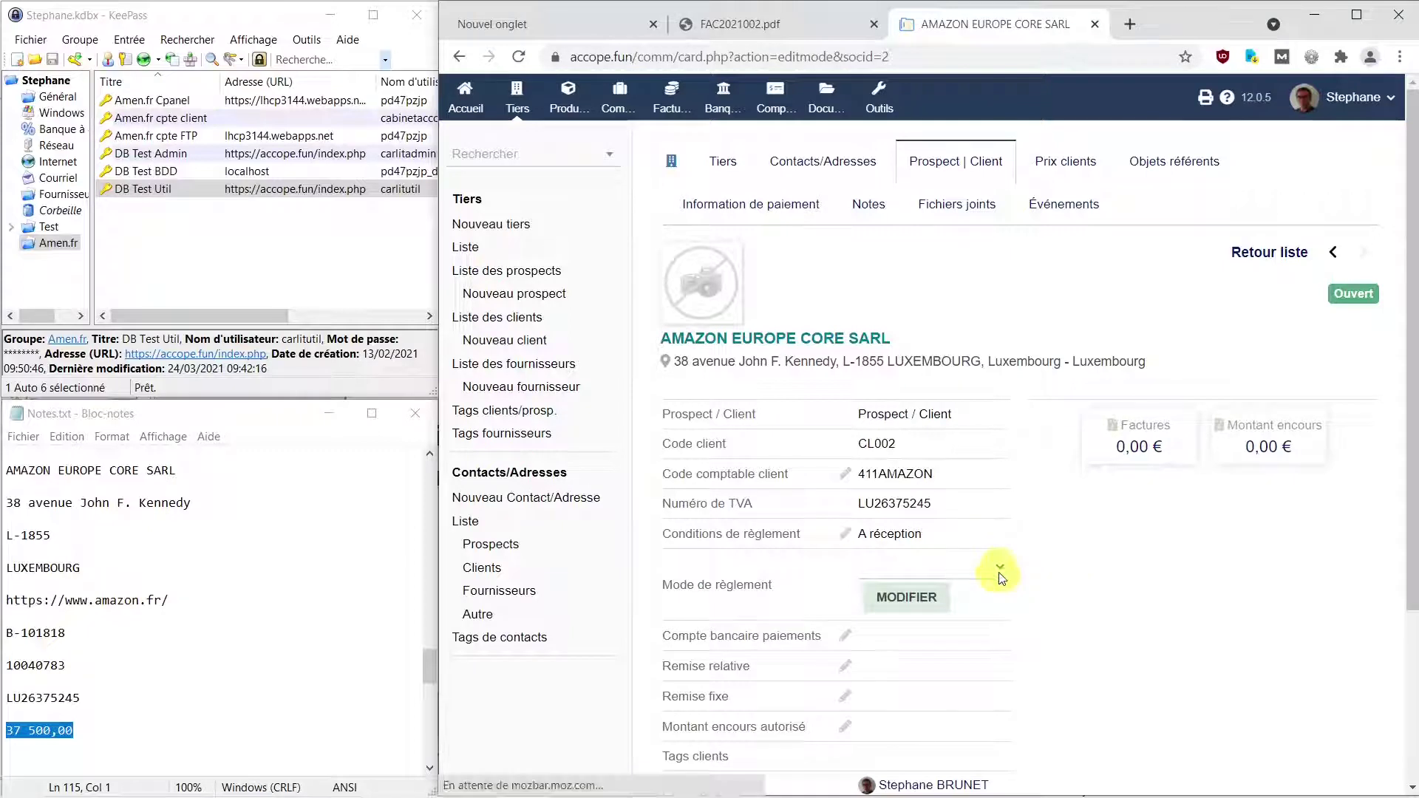
left_click(1001, 567)
left_click(916, 667)
left_click(914, 598)
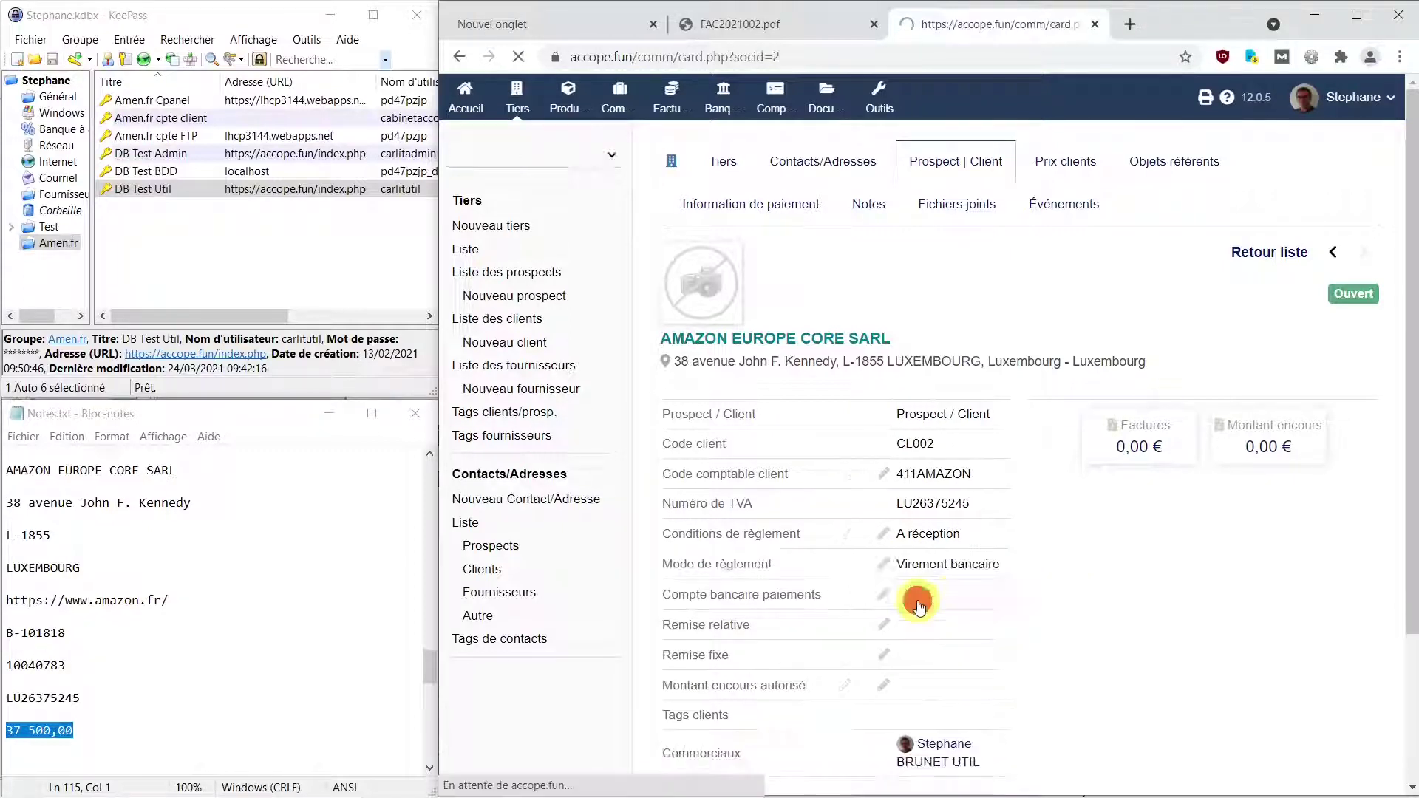
Set the customer's bank account for payments (Compte bancaire paiements) to QONTO and save it.
left_click(884, 596)
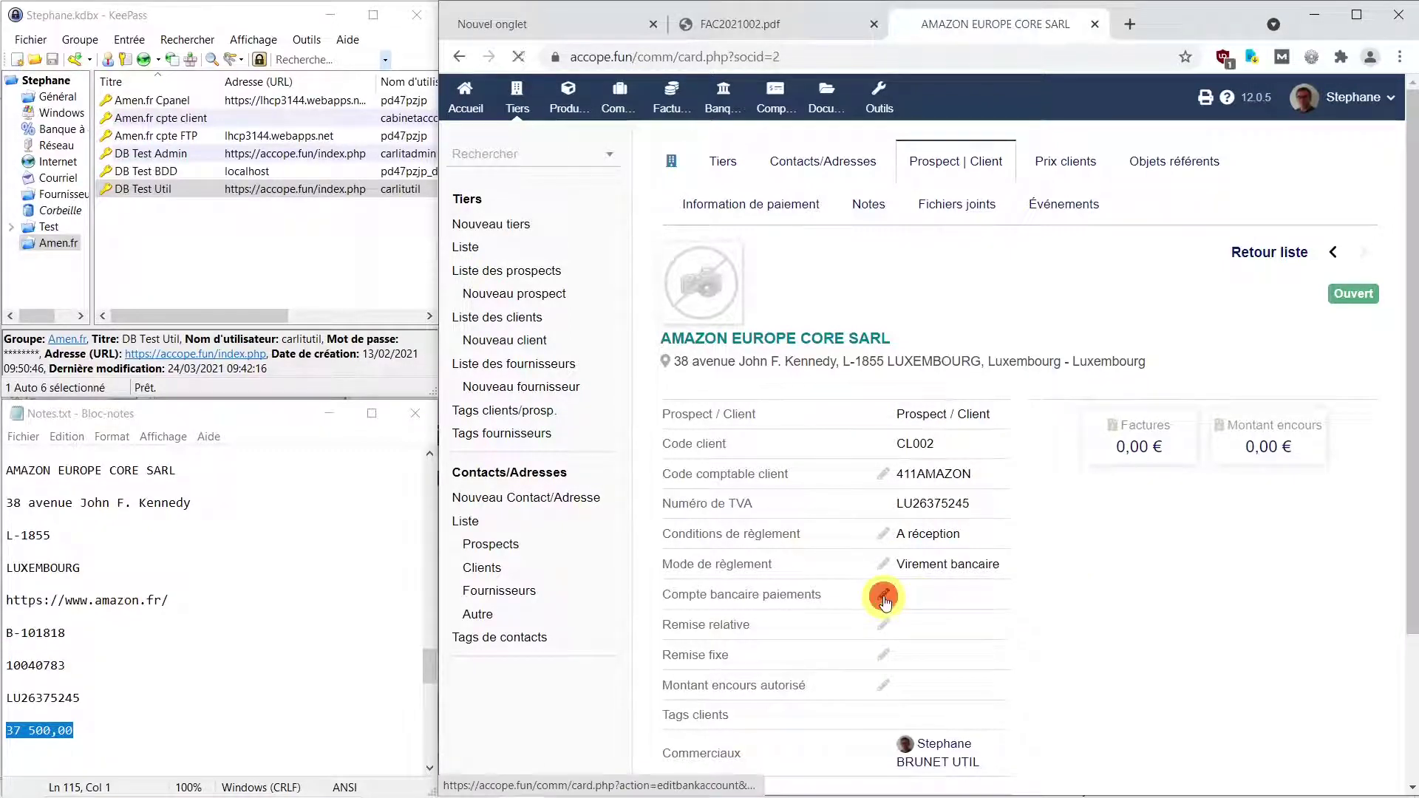
left_click(961, 600)
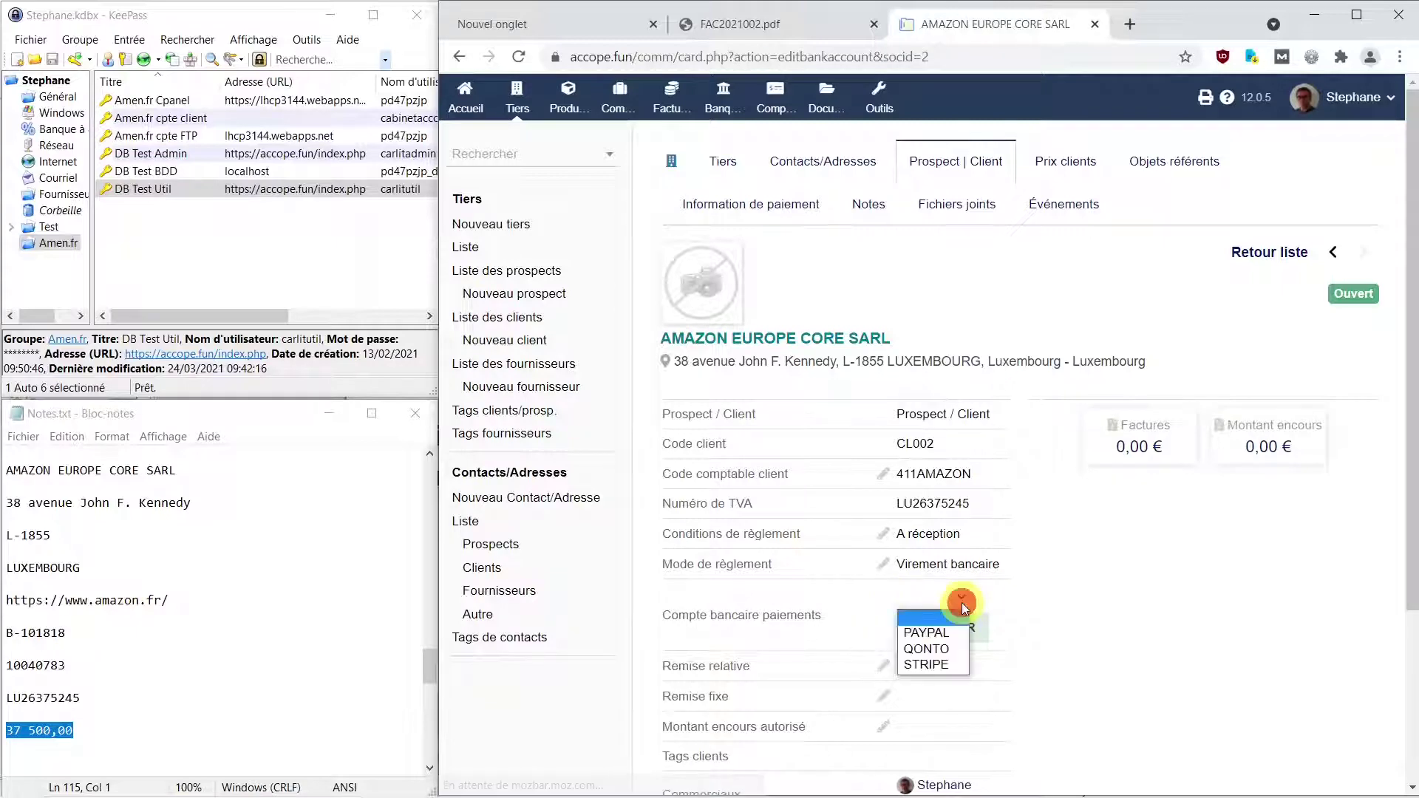
left_click(952, 649)
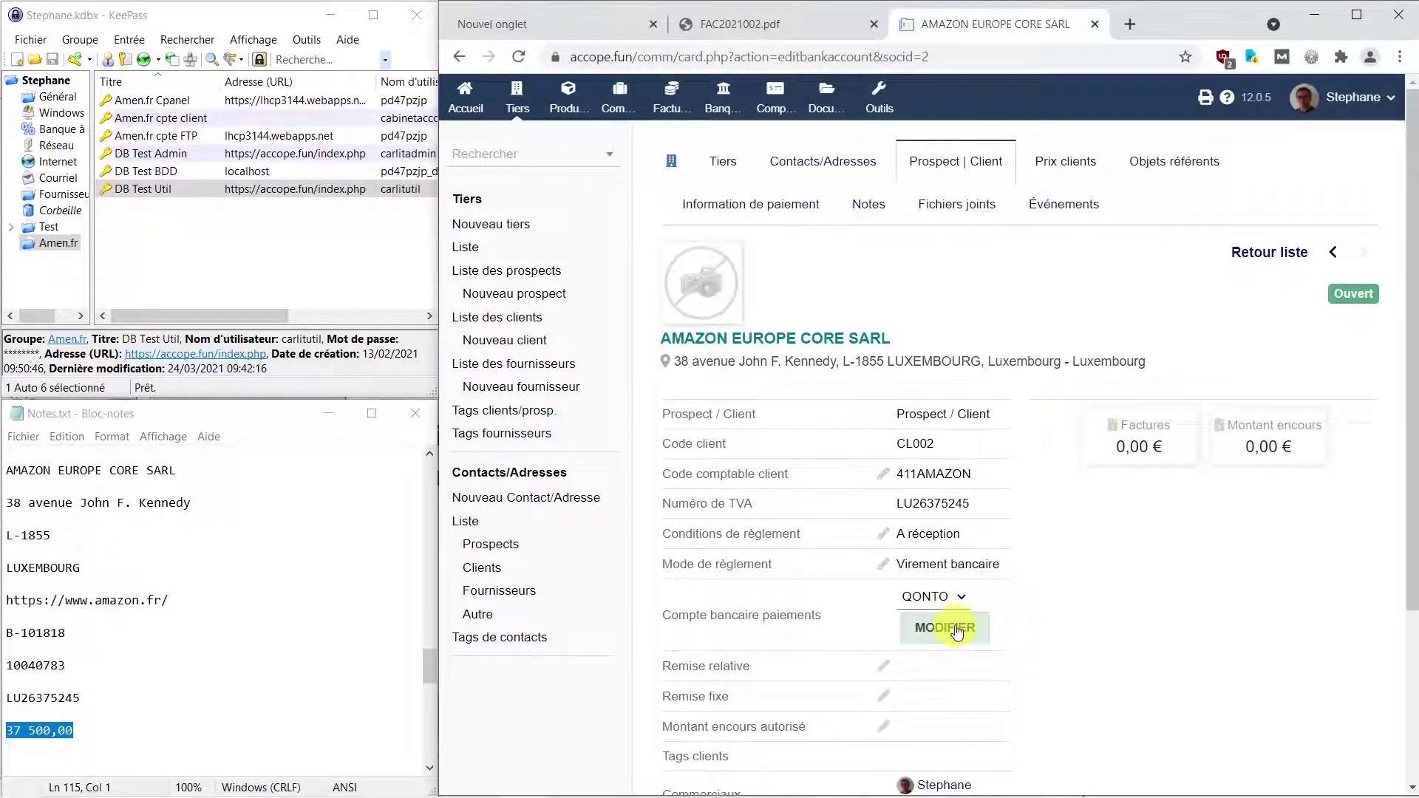
left_click(946, 628)
scroll(858, 444, "down", 2)
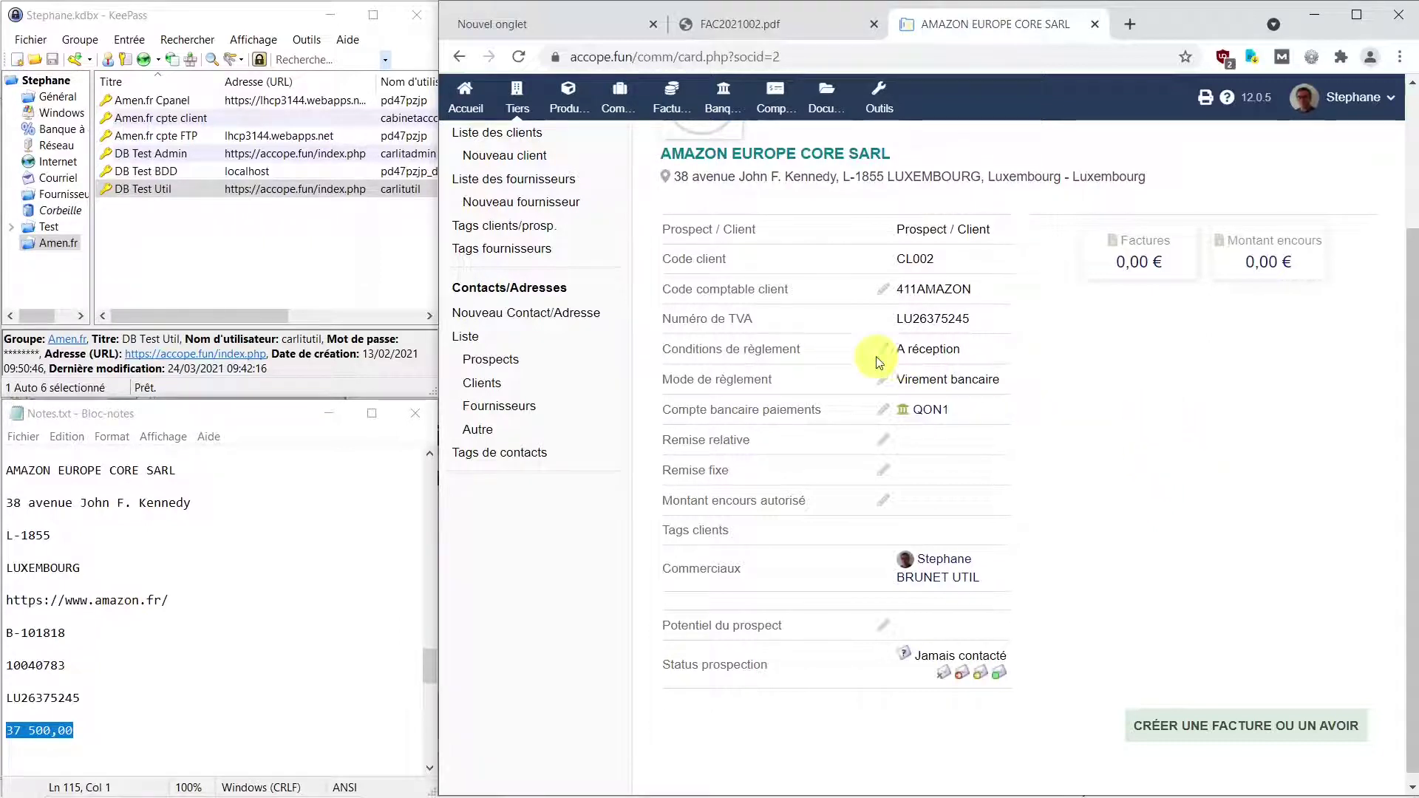
Start a new service with the reference COMAFF and the label Commission Affiliation.
left_click(568, 103)
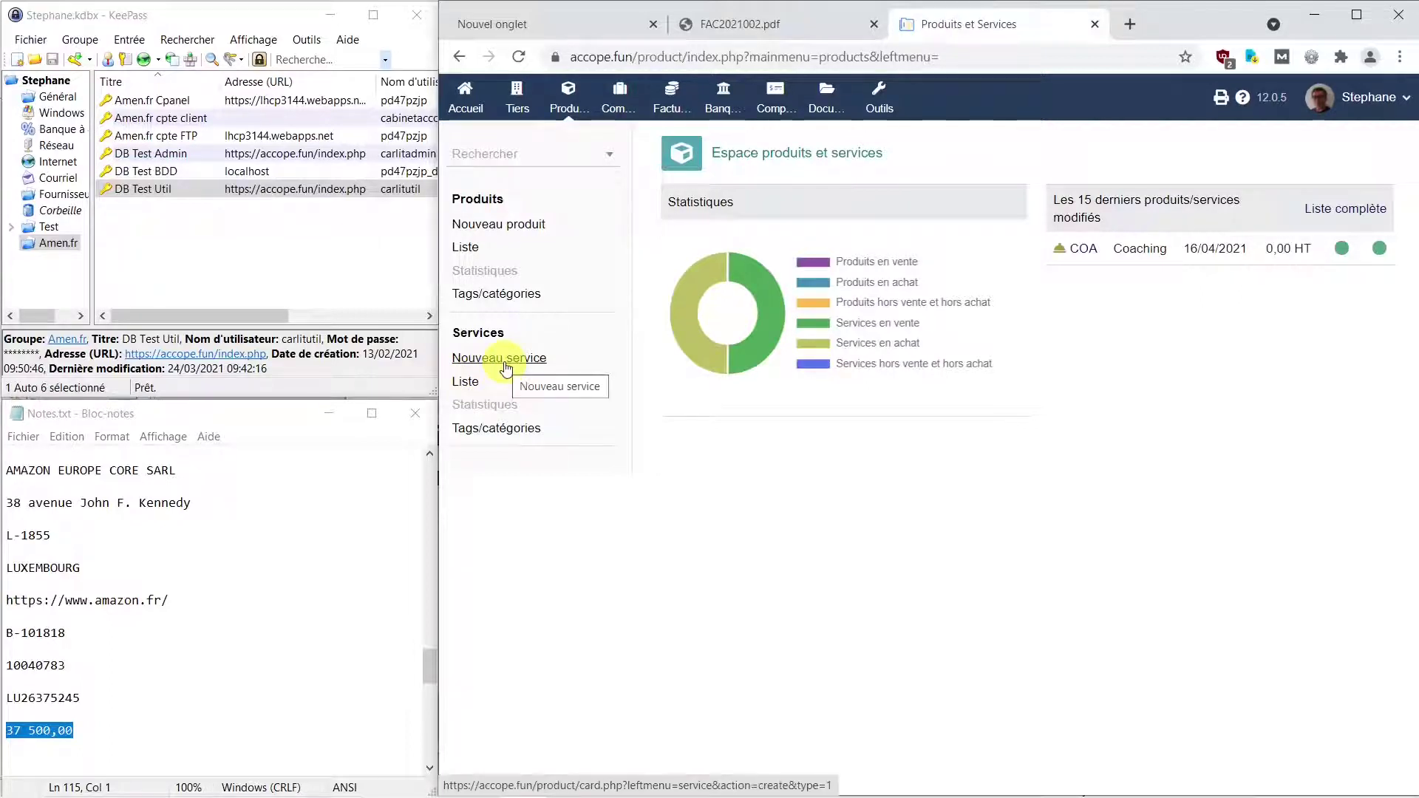
left_click(508, 367)
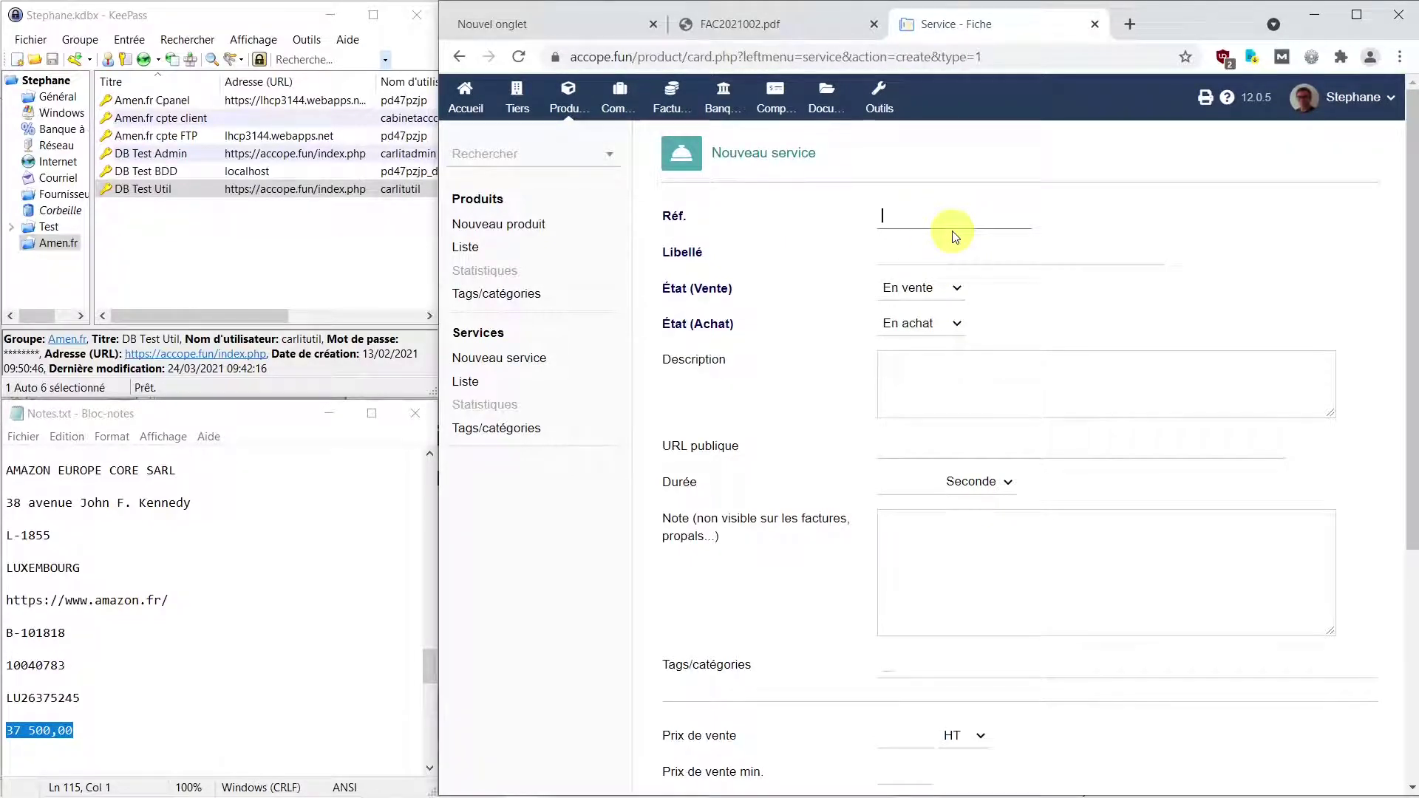
type("COMAFF")
left_click(945, 250)
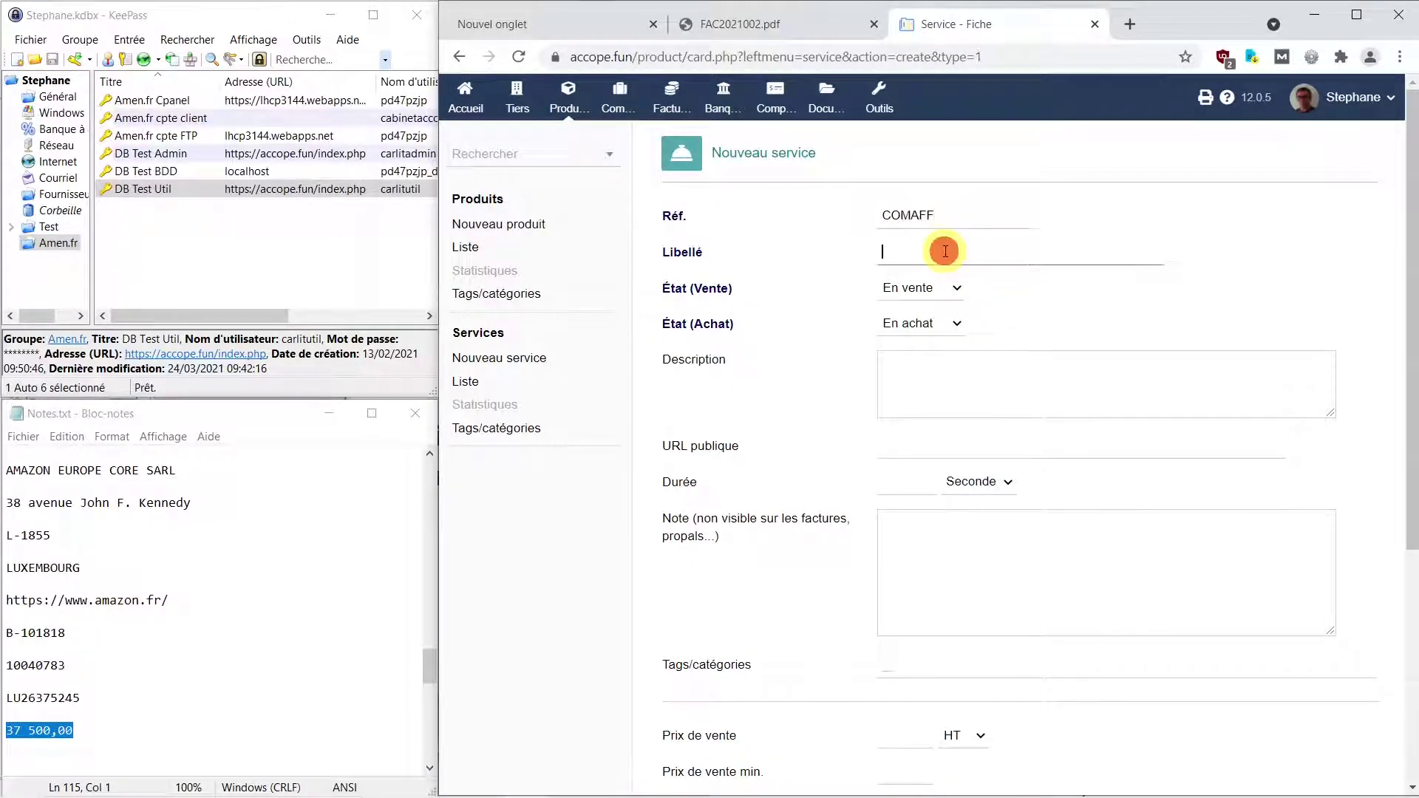
type("Commission ")
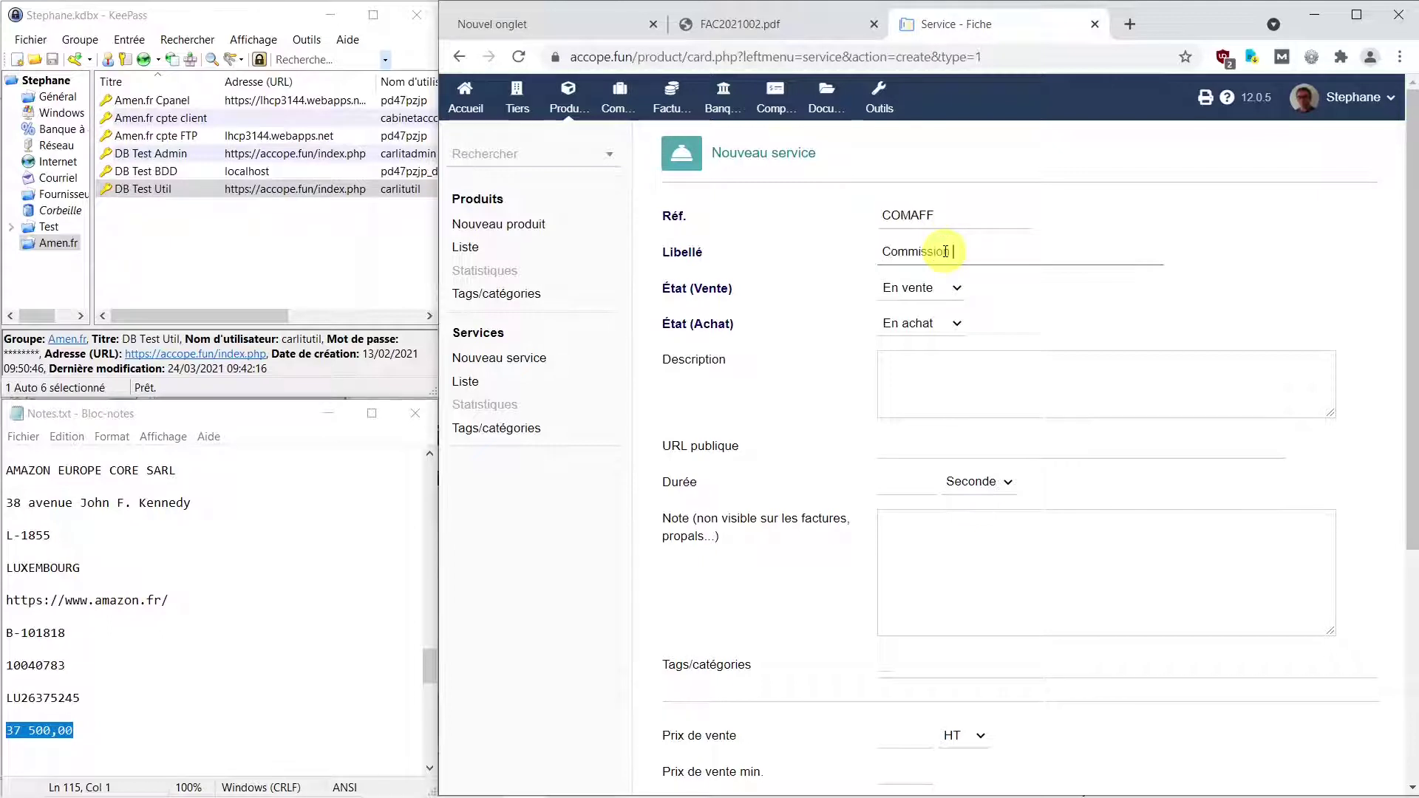
type("Affiliation")
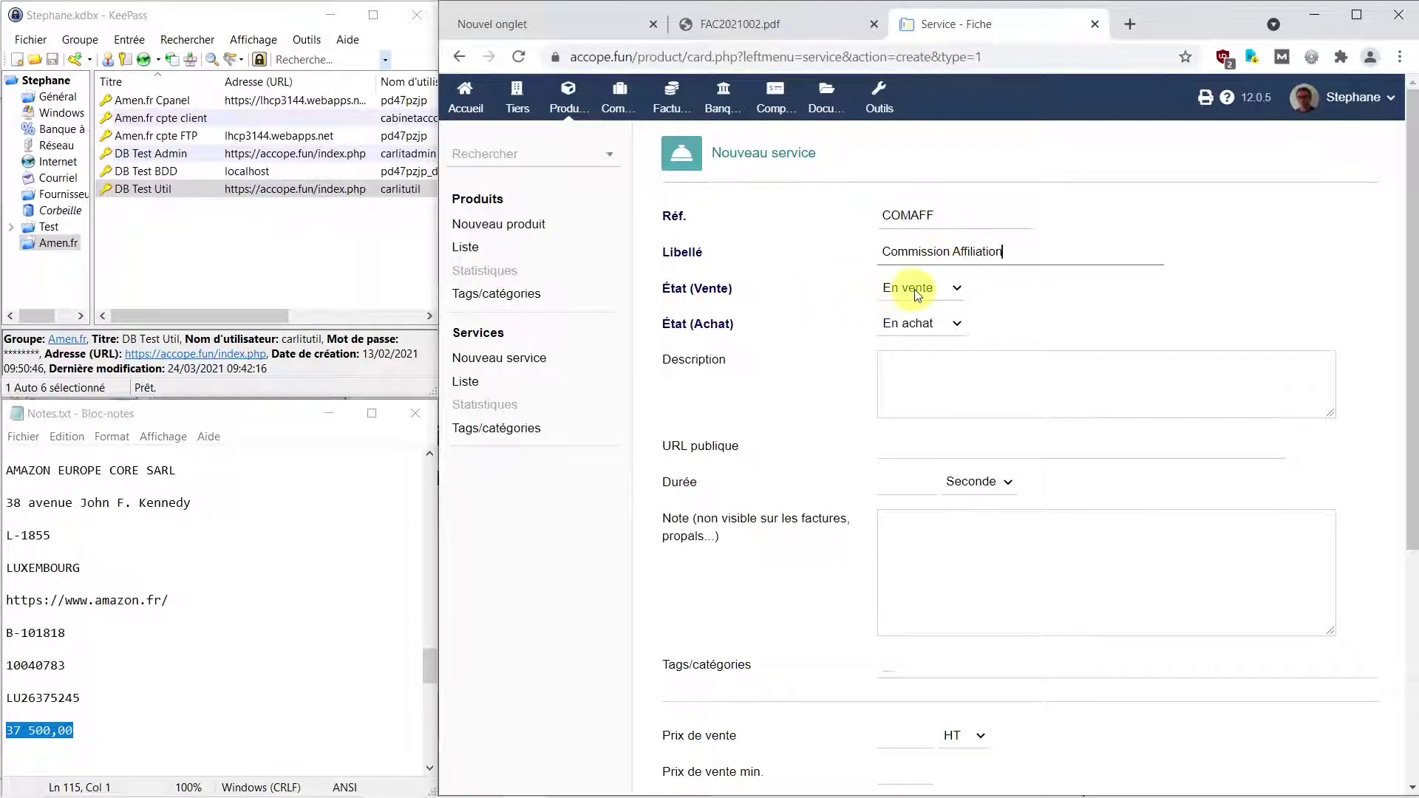
Set the service's purchase status to Hors achat and copy its label Commission Affiliation into the description.
left_click(957, 325)
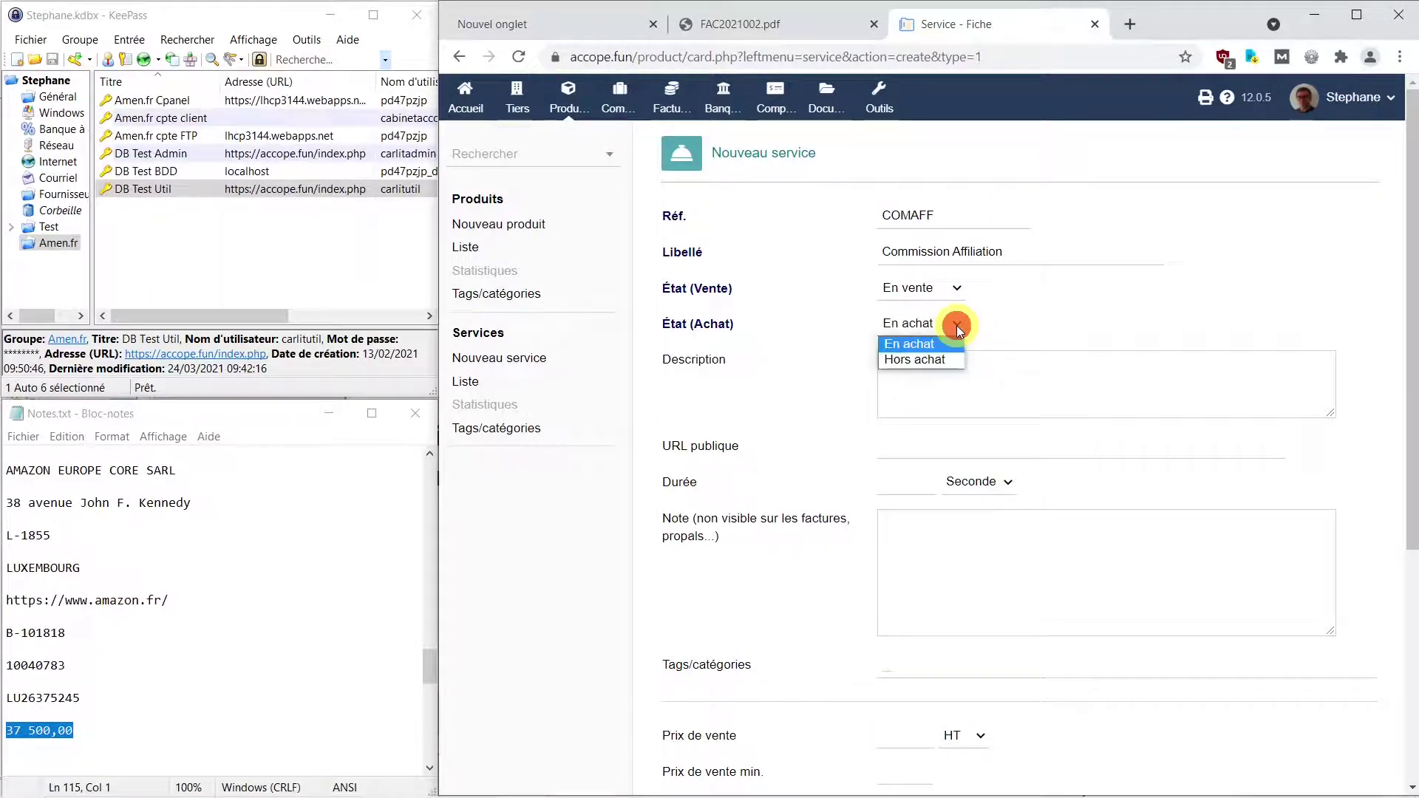
left_click(933, 362)
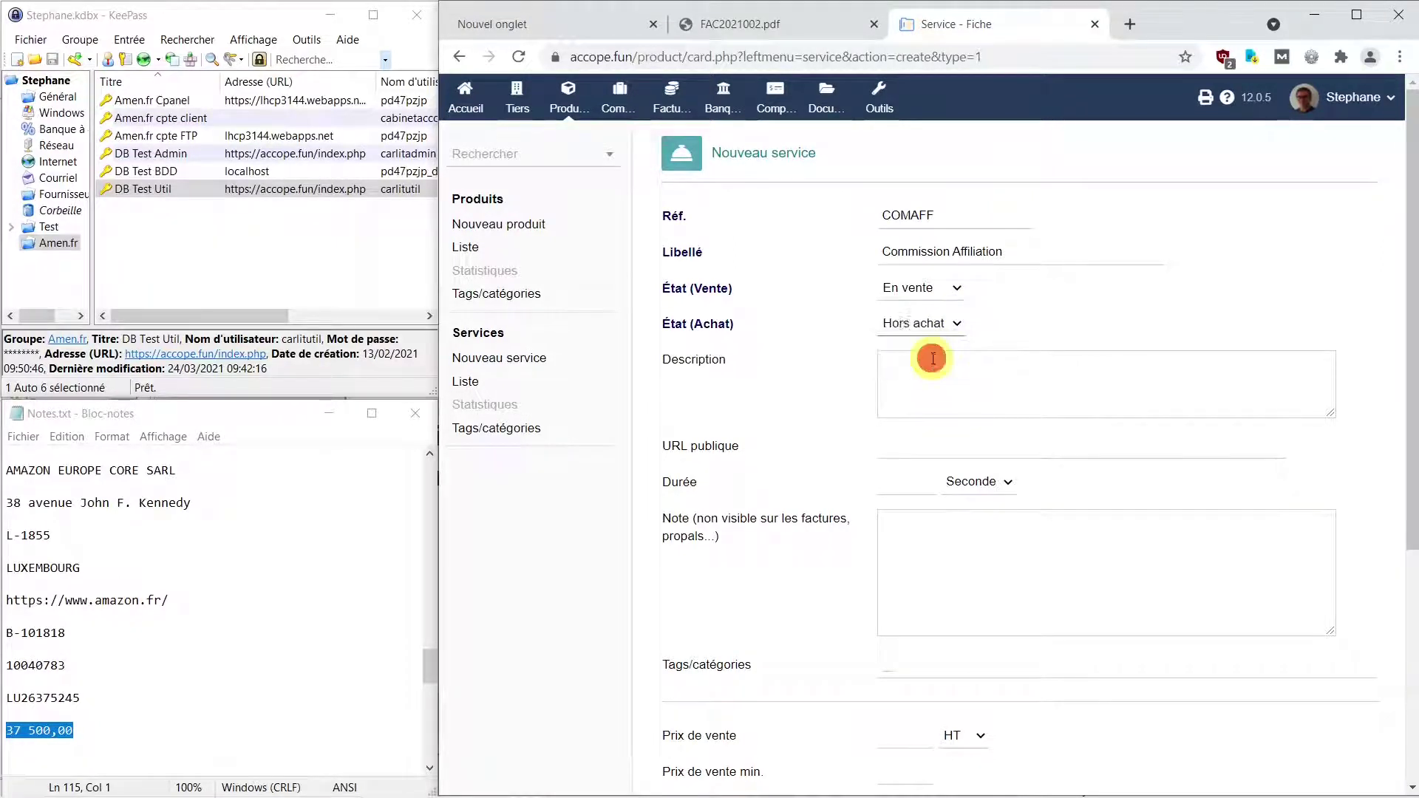
left_click_drag(1024, 253, 843, 256)
key("ctrl+c")
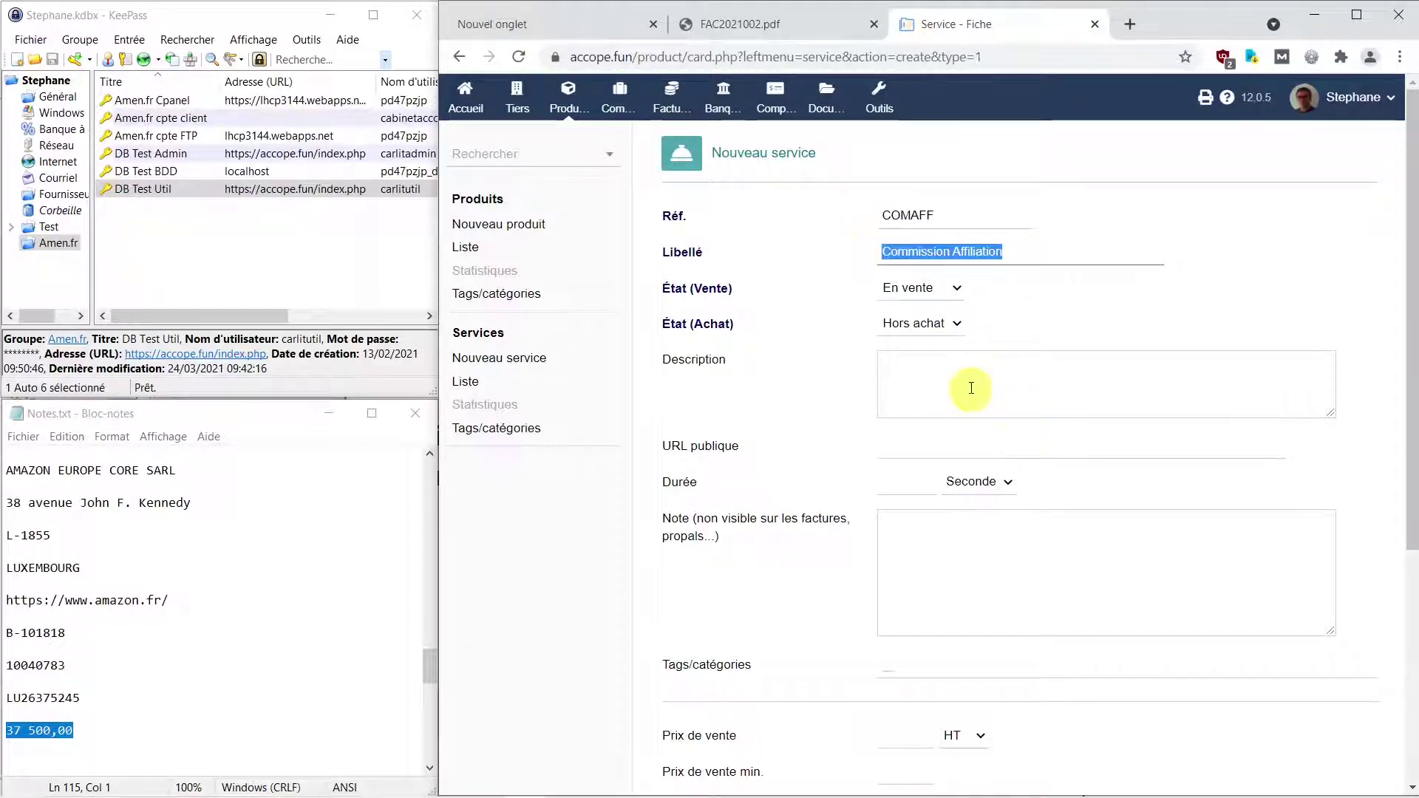
left_click(965, 363)
key("ctrl+v")
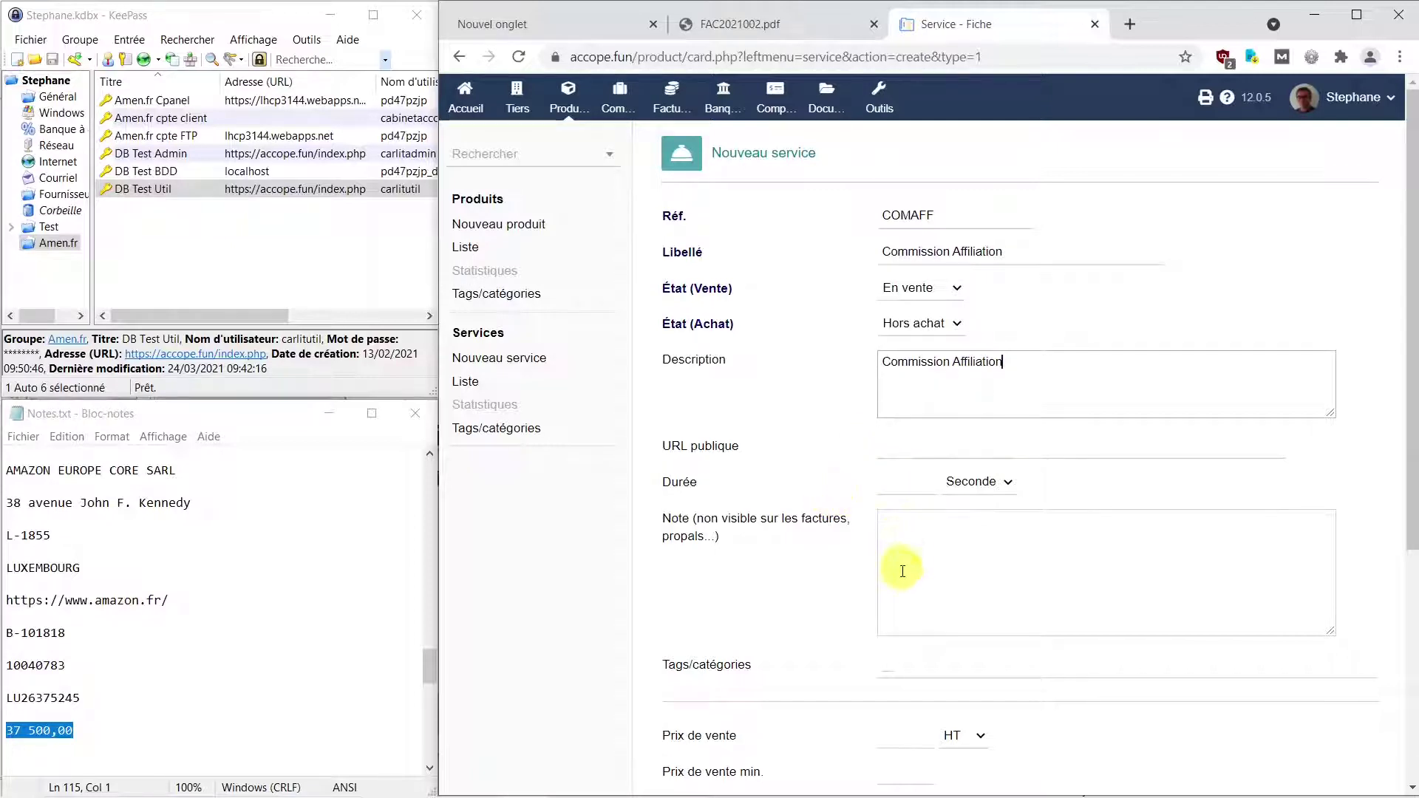
Review the new service's VAT rate and its accounting codes for domestic, intra-community and export sales and purchases.
scroll(846, 545, "down", 1)
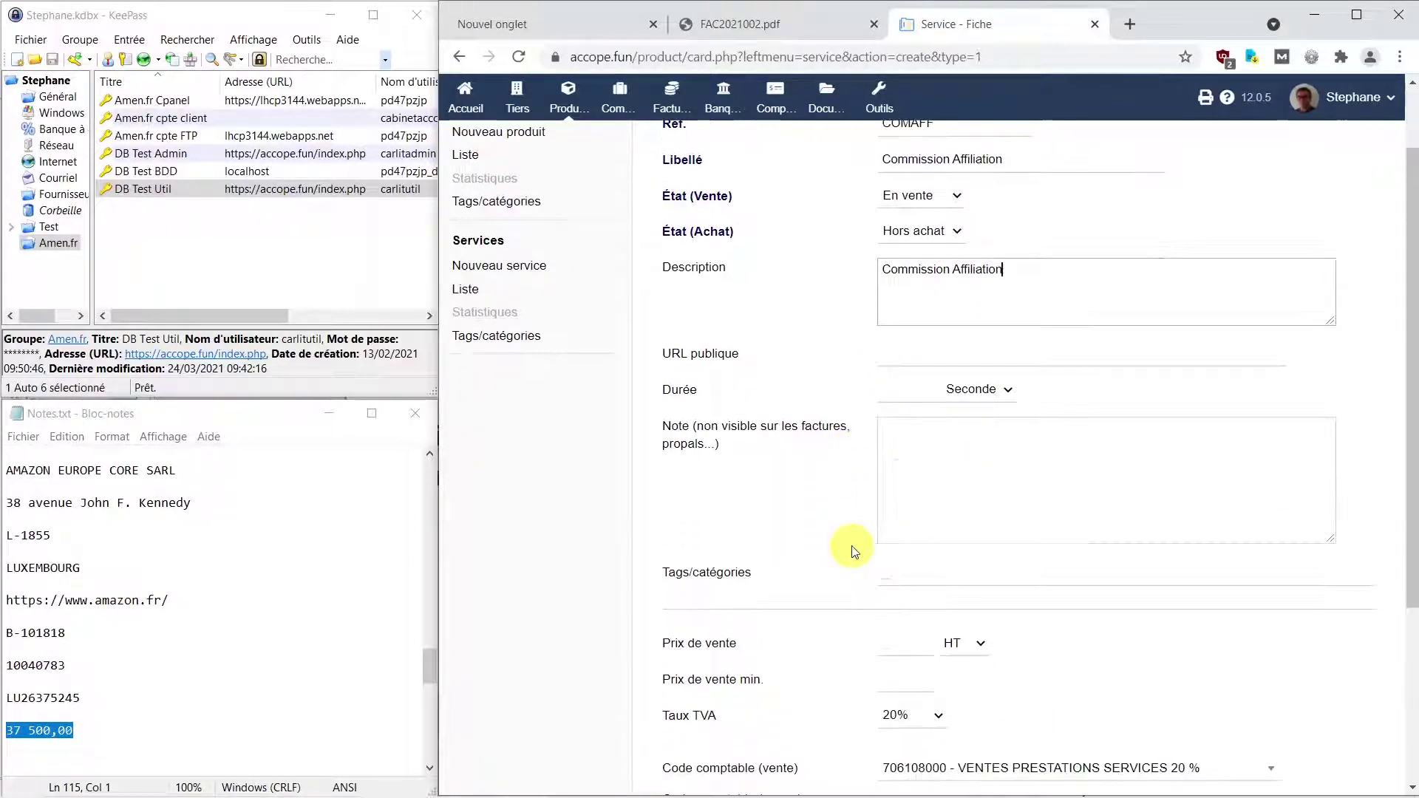
scroll(919, 577, "down", 1)
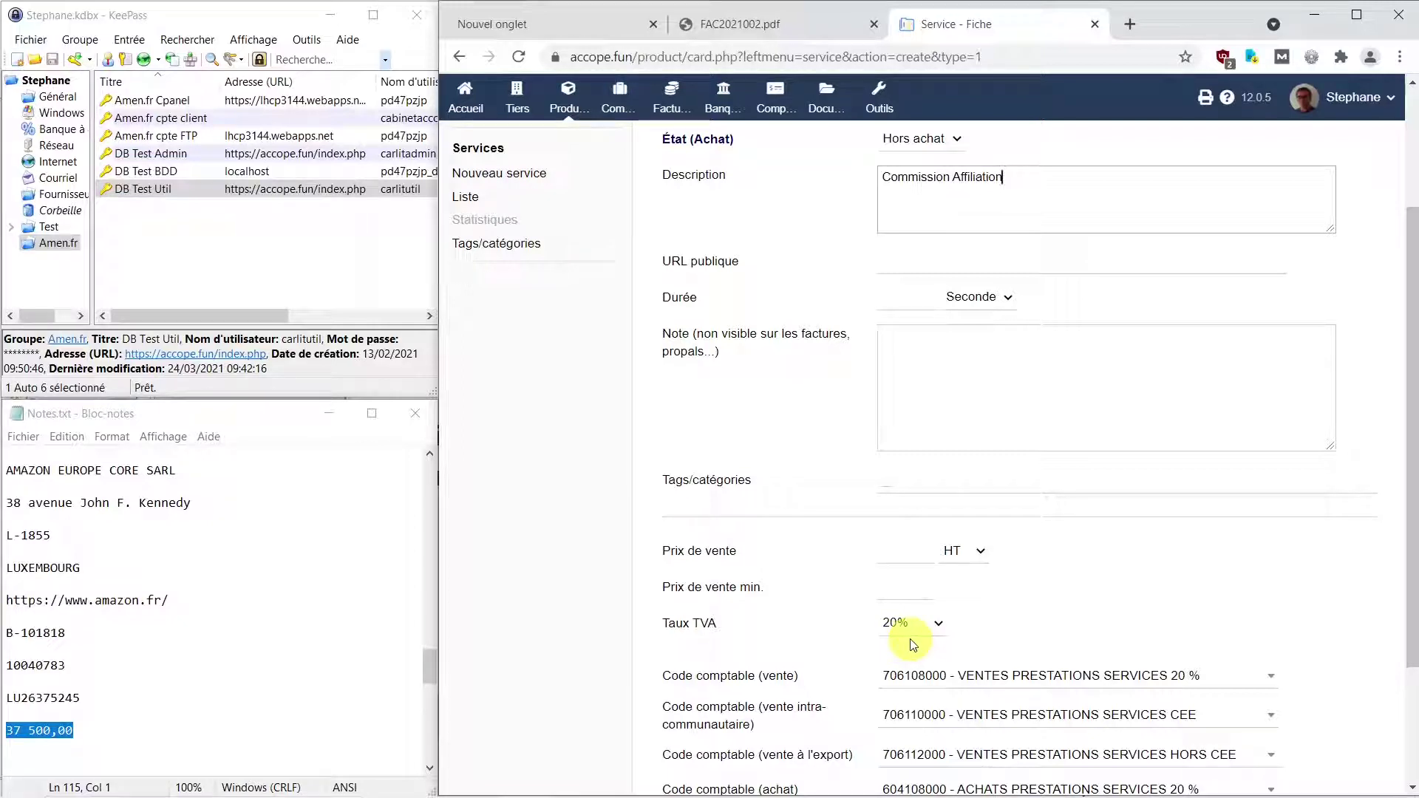
scroll(814, 648, "down", 1)
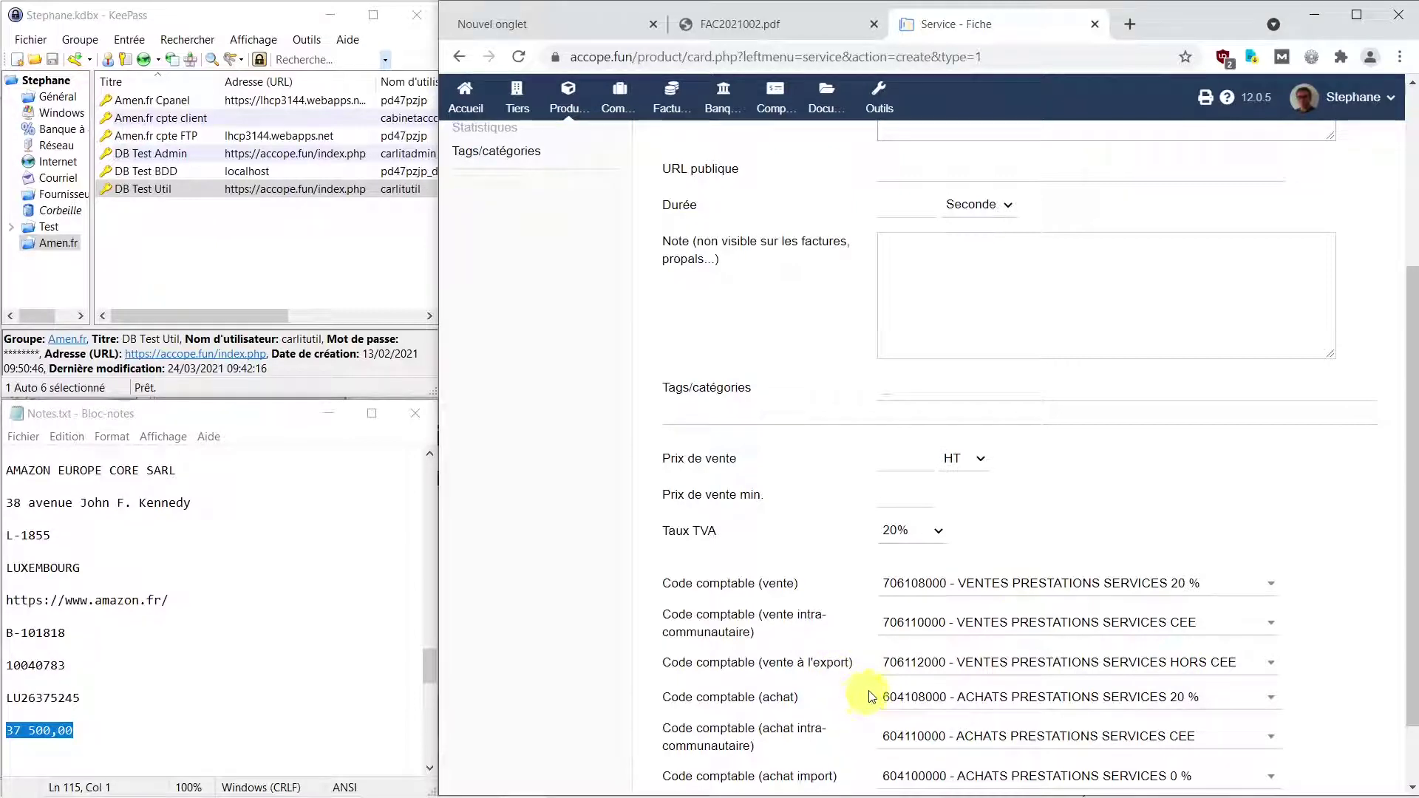
scroll(861, 726, "down", 2)
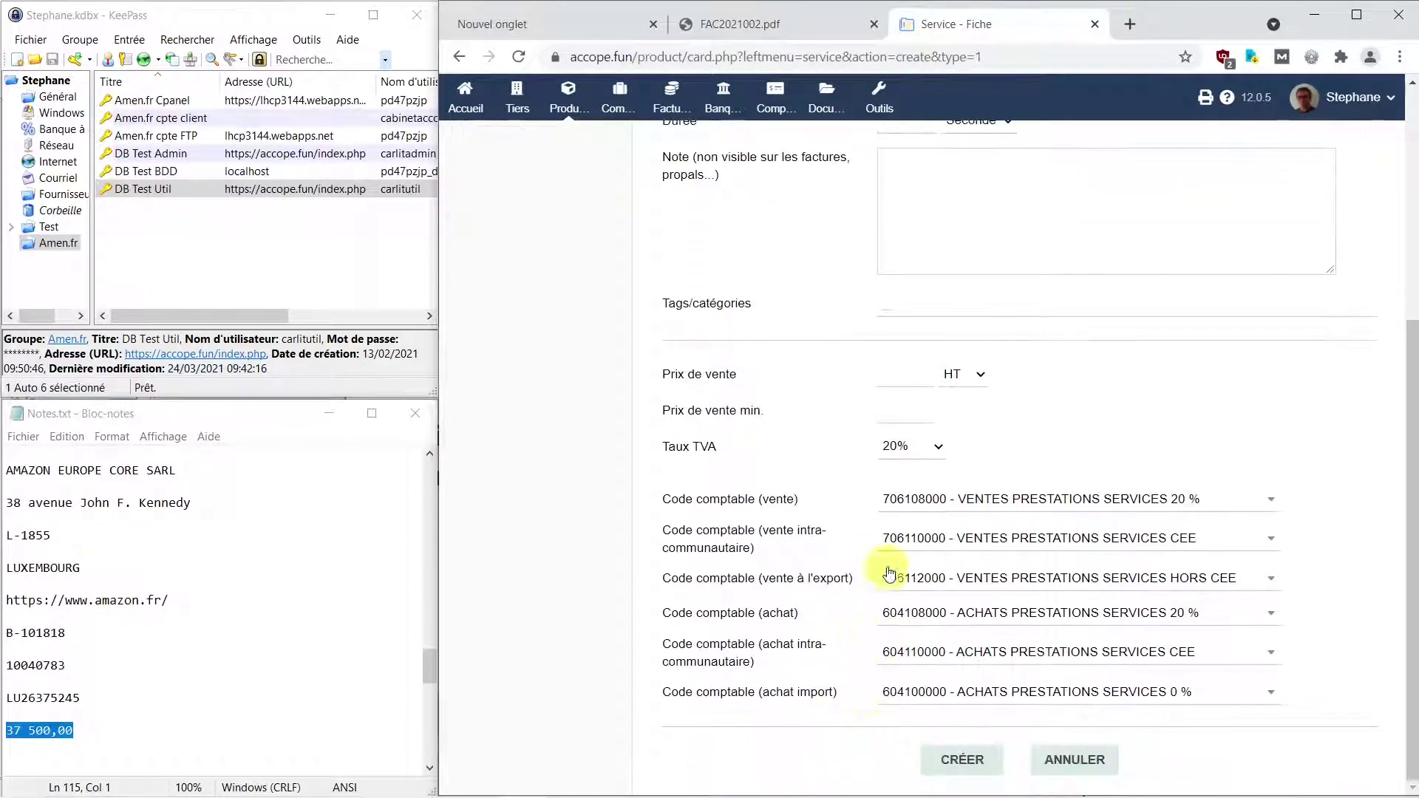
scroll(850, 673, "up", 2)
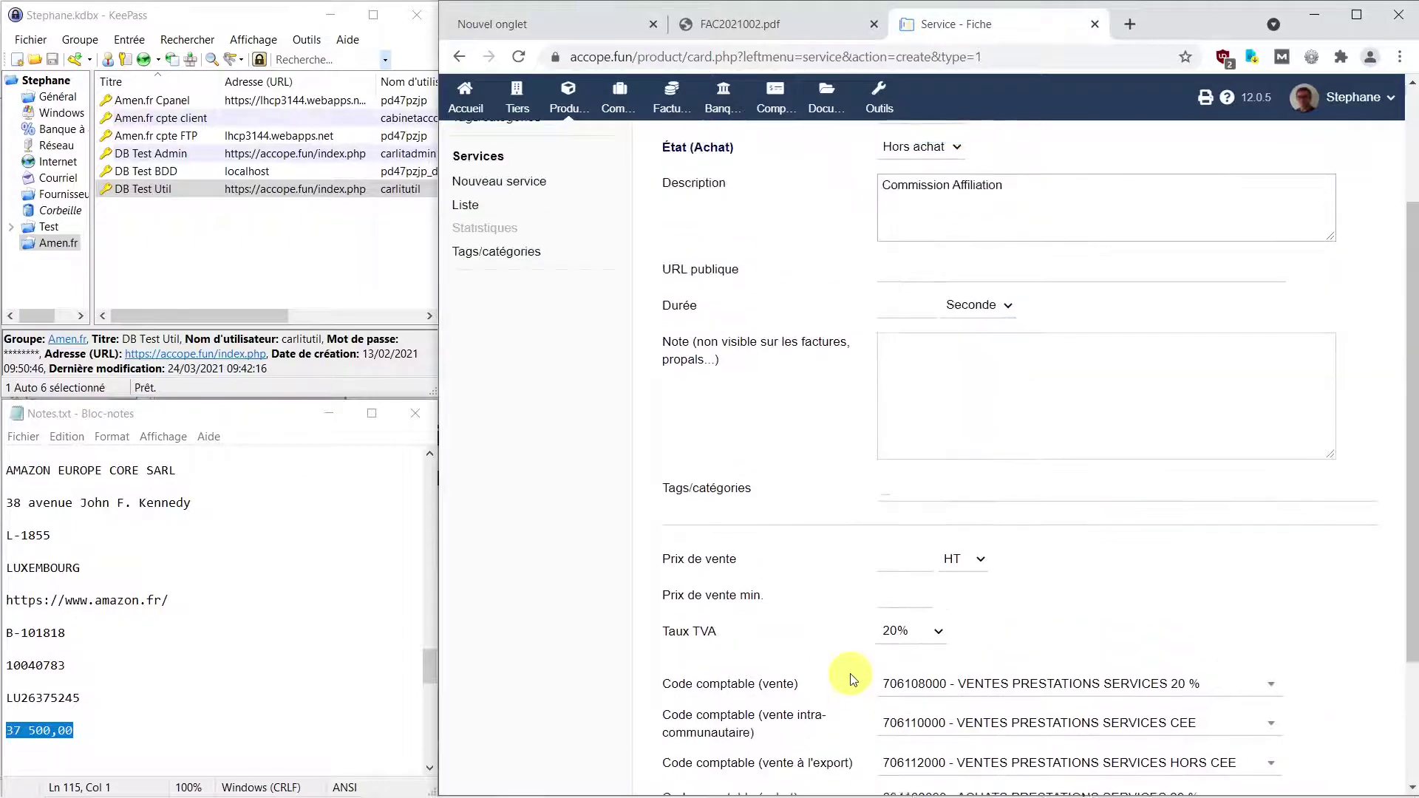
scroll(850, 673, "down", 2)
scroll(896, 215, "up", 4)
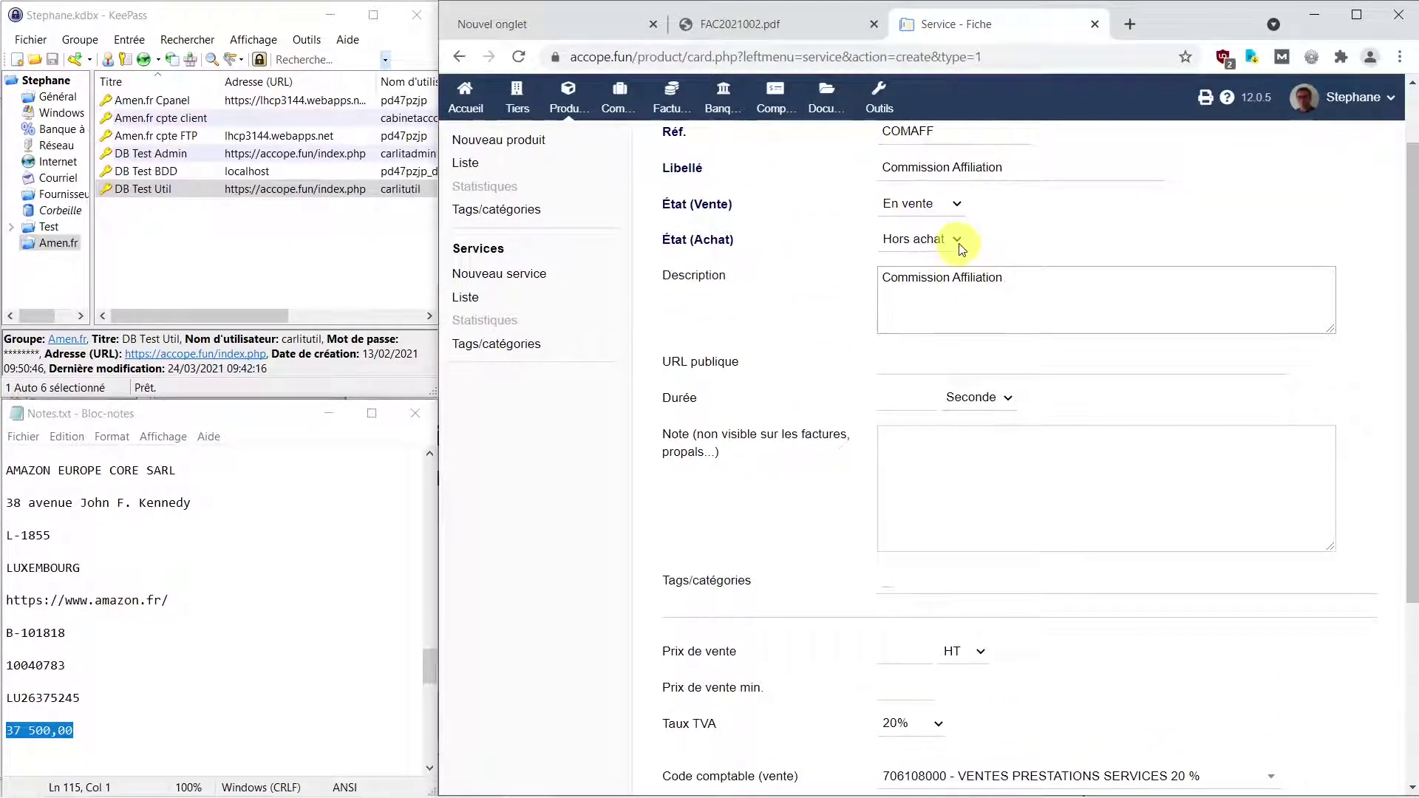
Create the COMAFF service with the entered settings and check its resulting card.
scroll(956, 238, "down", 4)
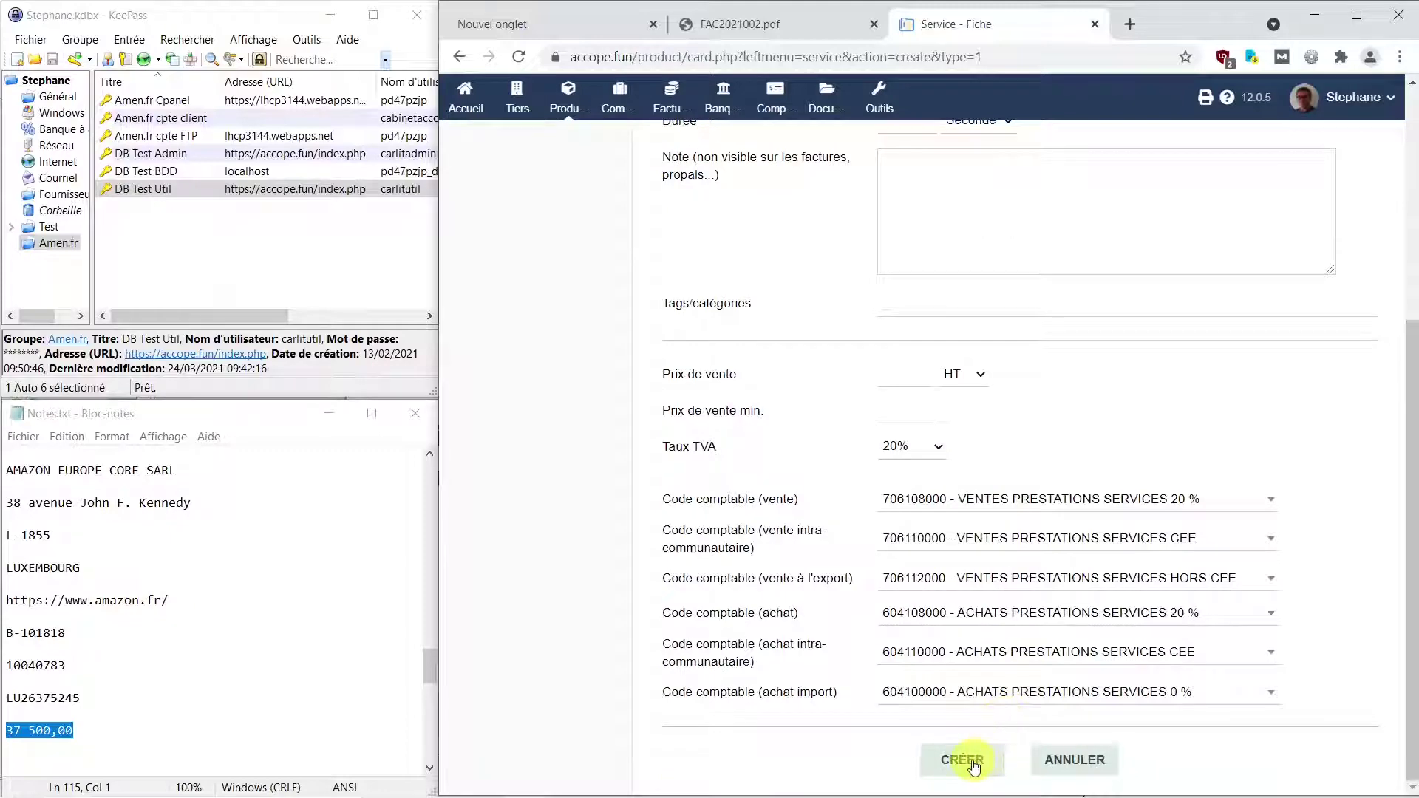
left_click(975, 768)
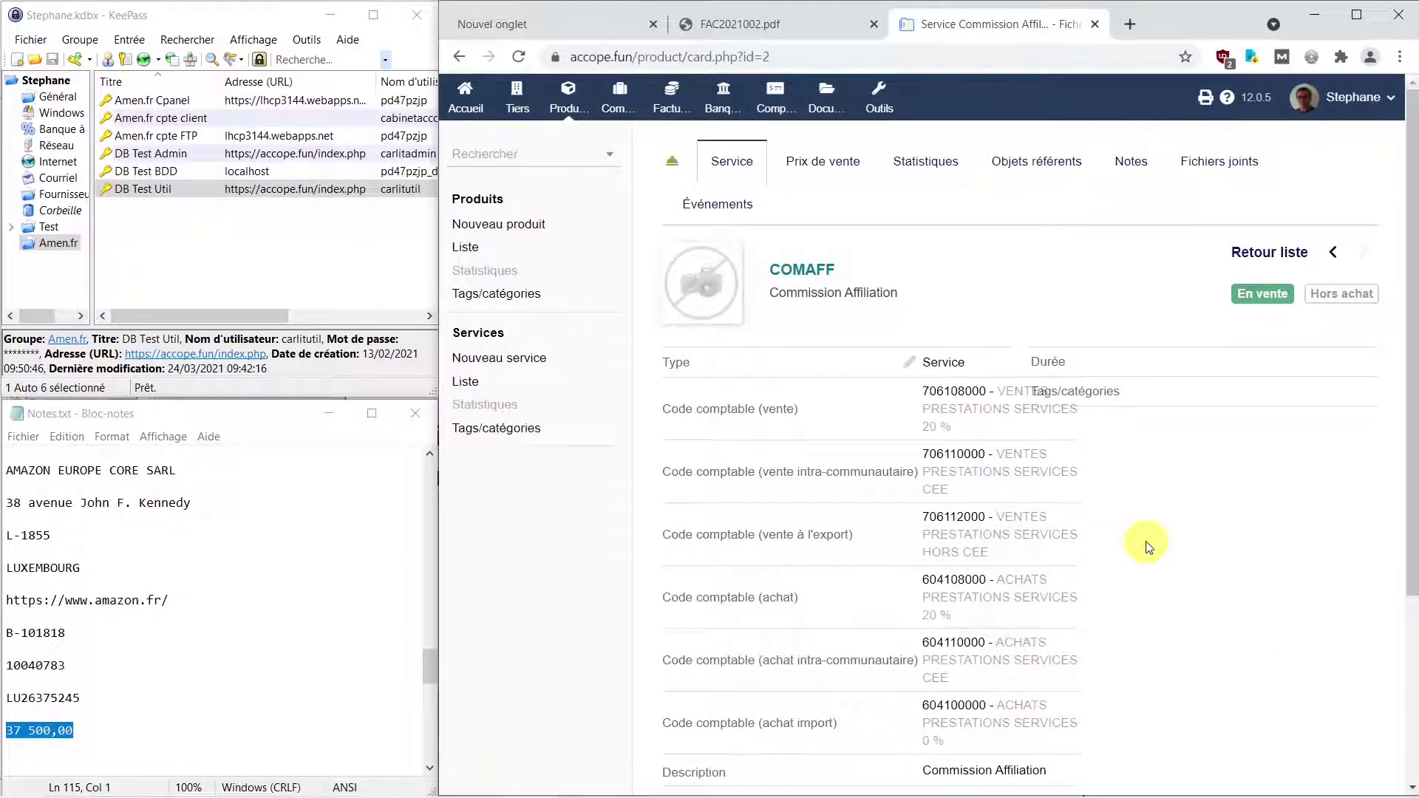
scroll(1147, 547, "down", 4)
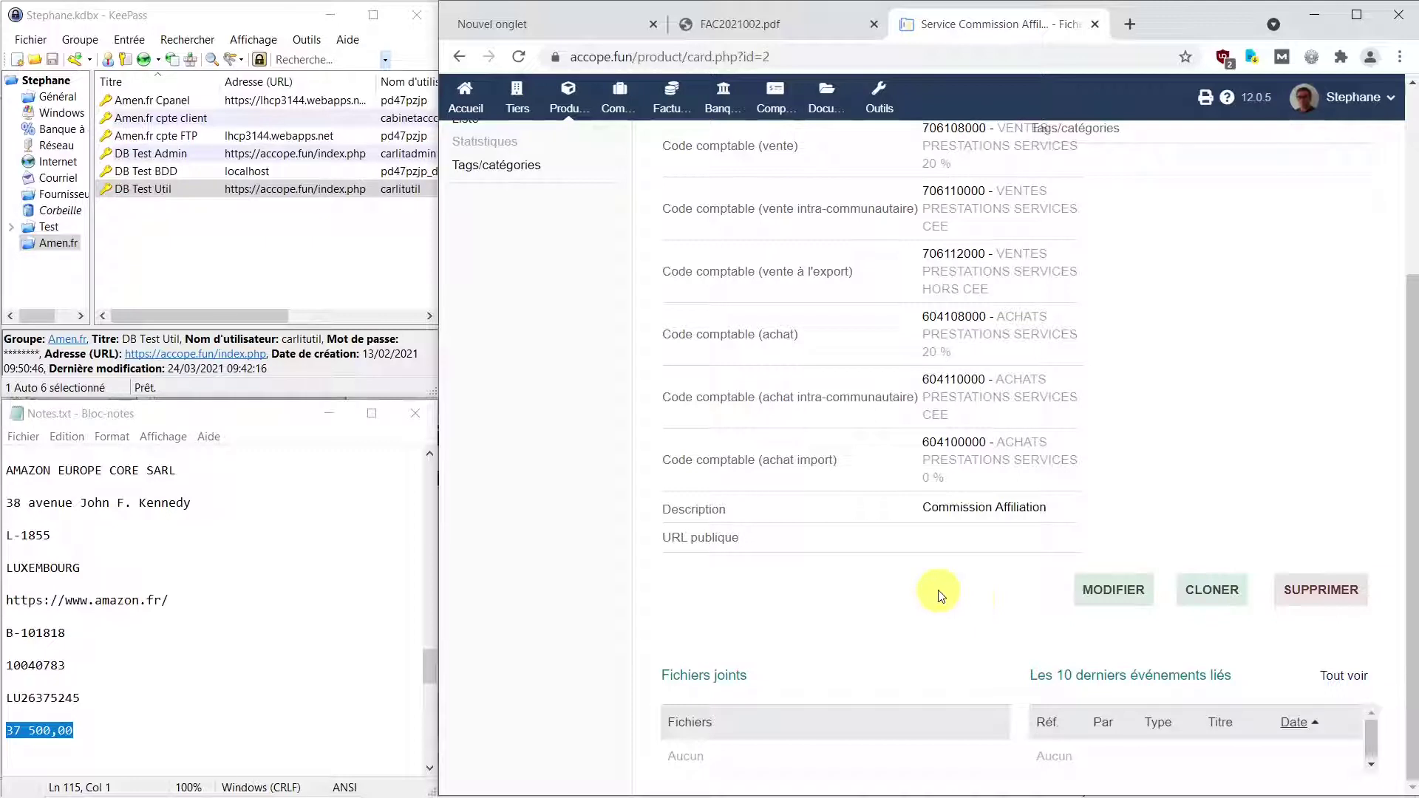
Start a new customer invoice from the client record of AMAZON EUROPE CORE SARL.
left_click(516, 99)
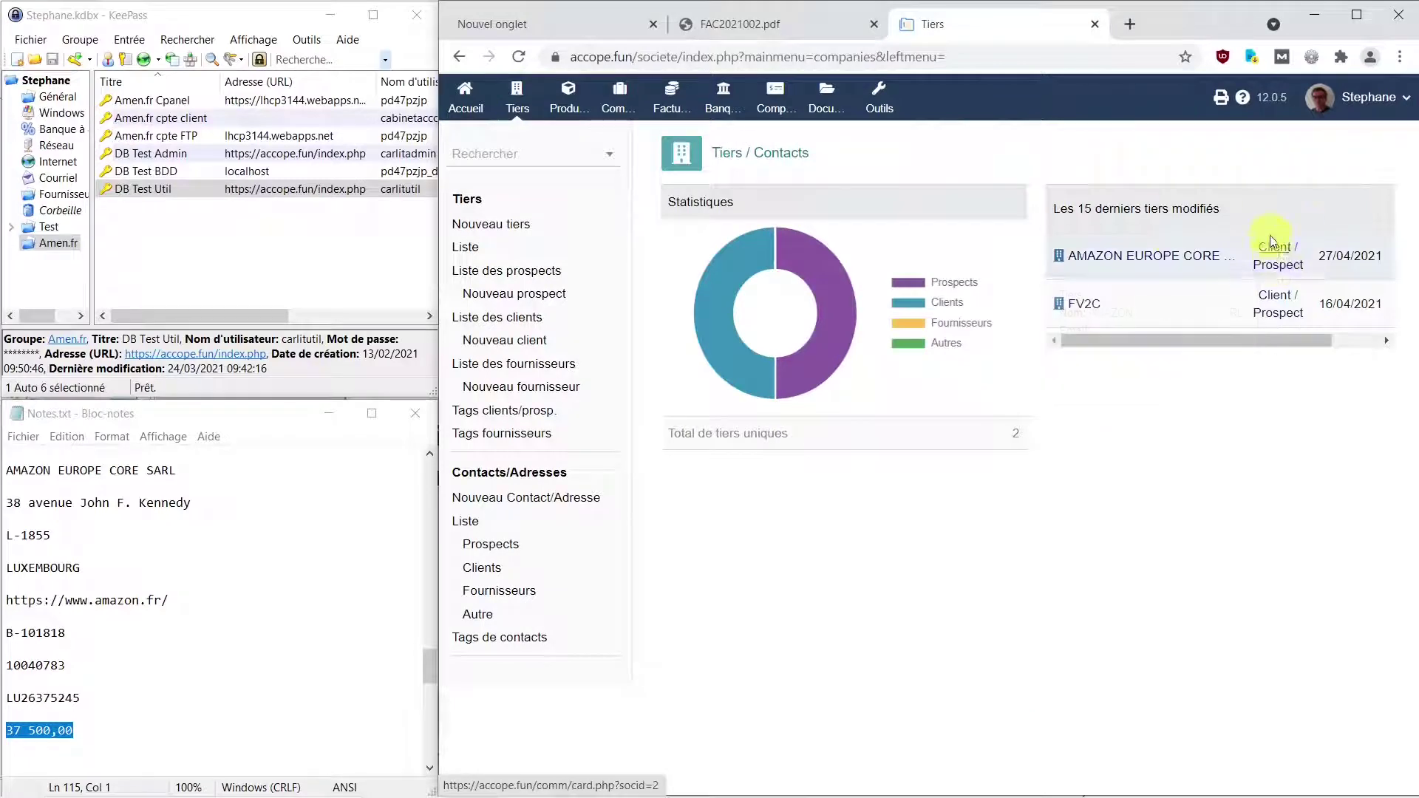
left_click(1147, 256)
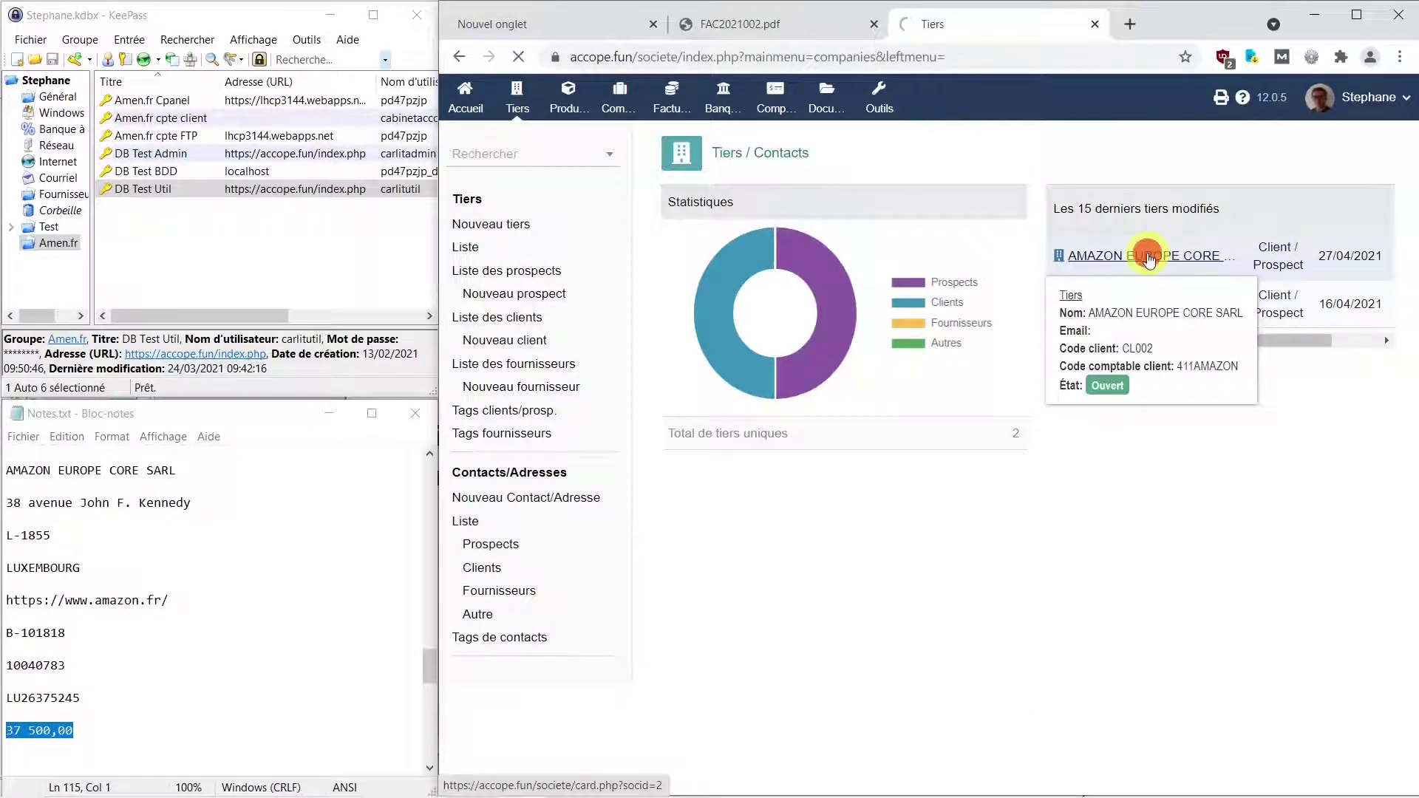
left_click(953, 167)
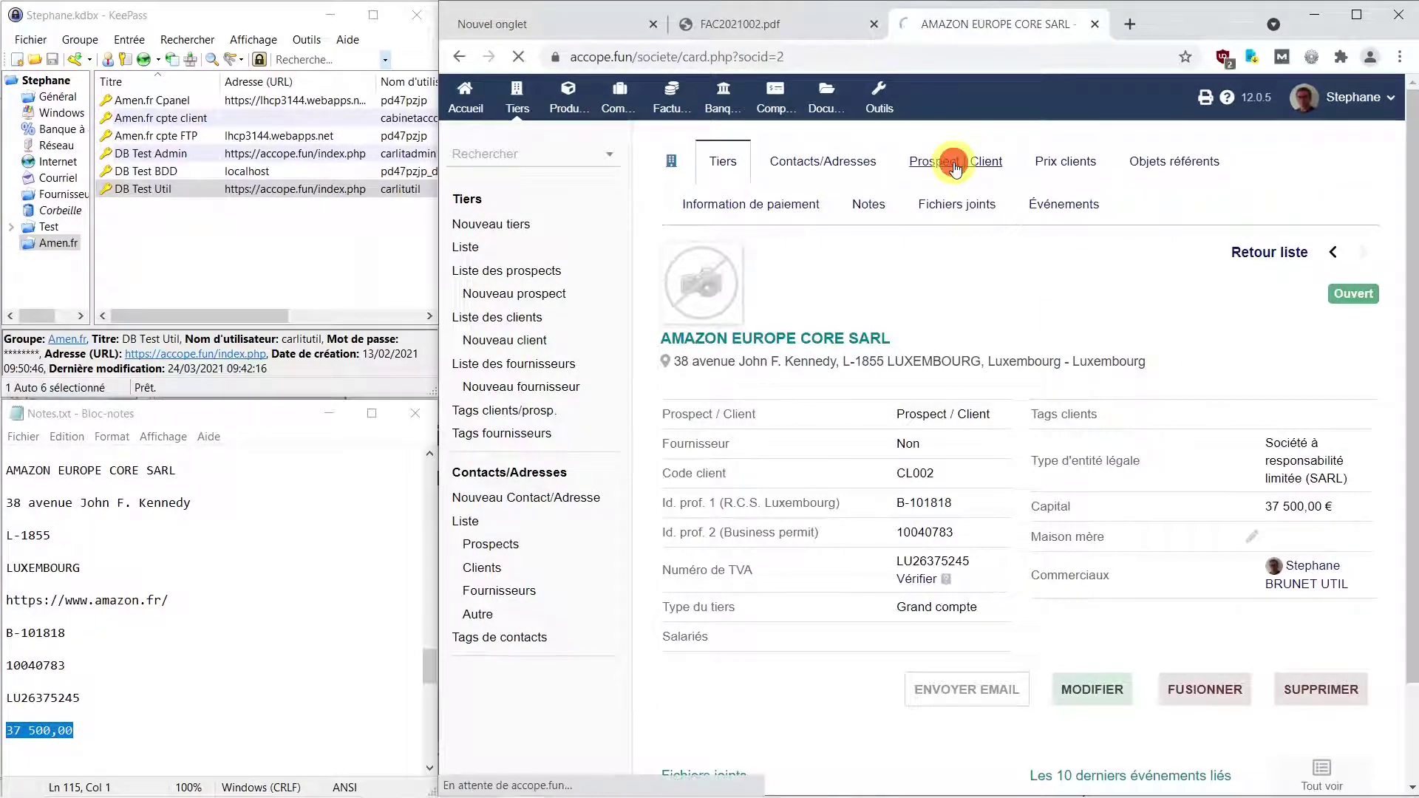
scroll(991, 509, "down", 3)
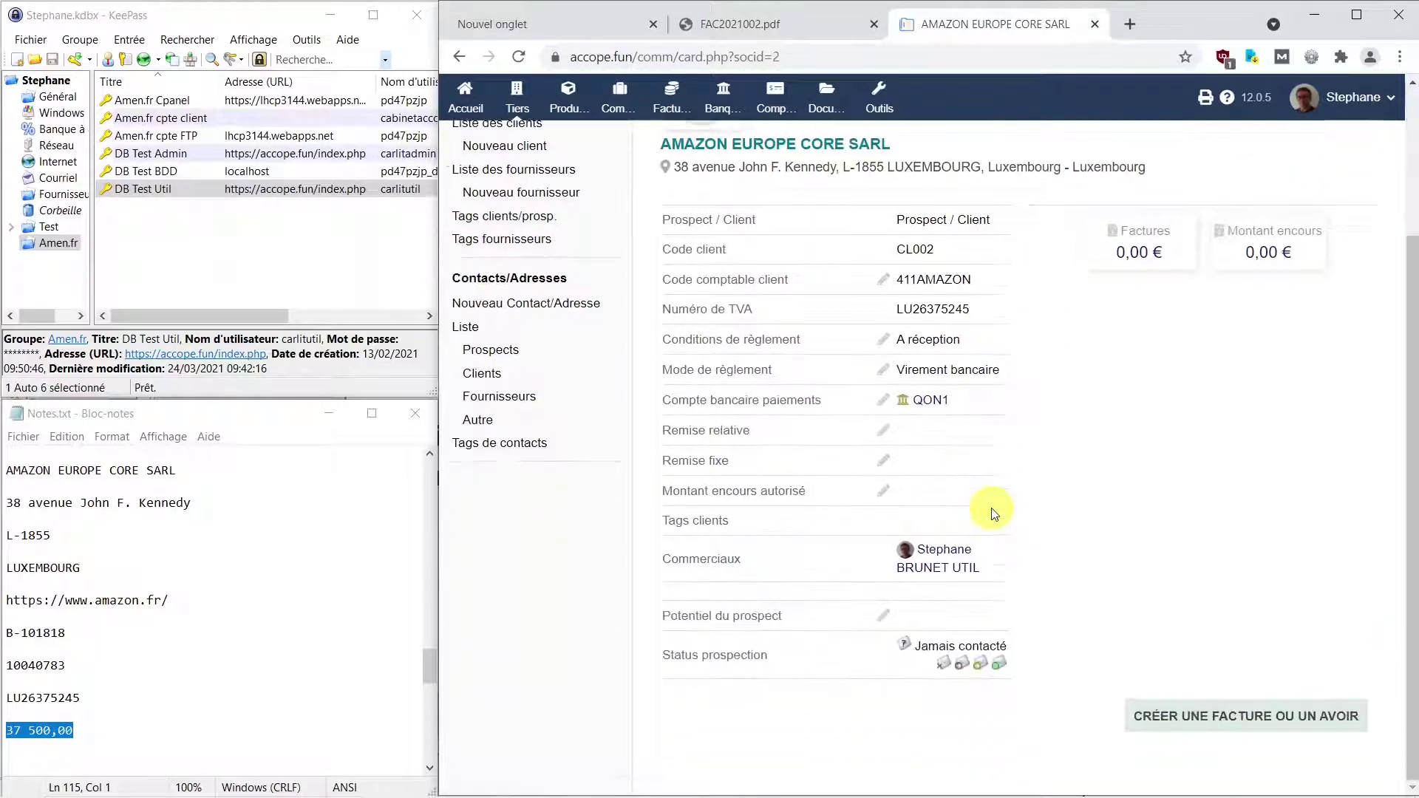
left_click(1226, 717)
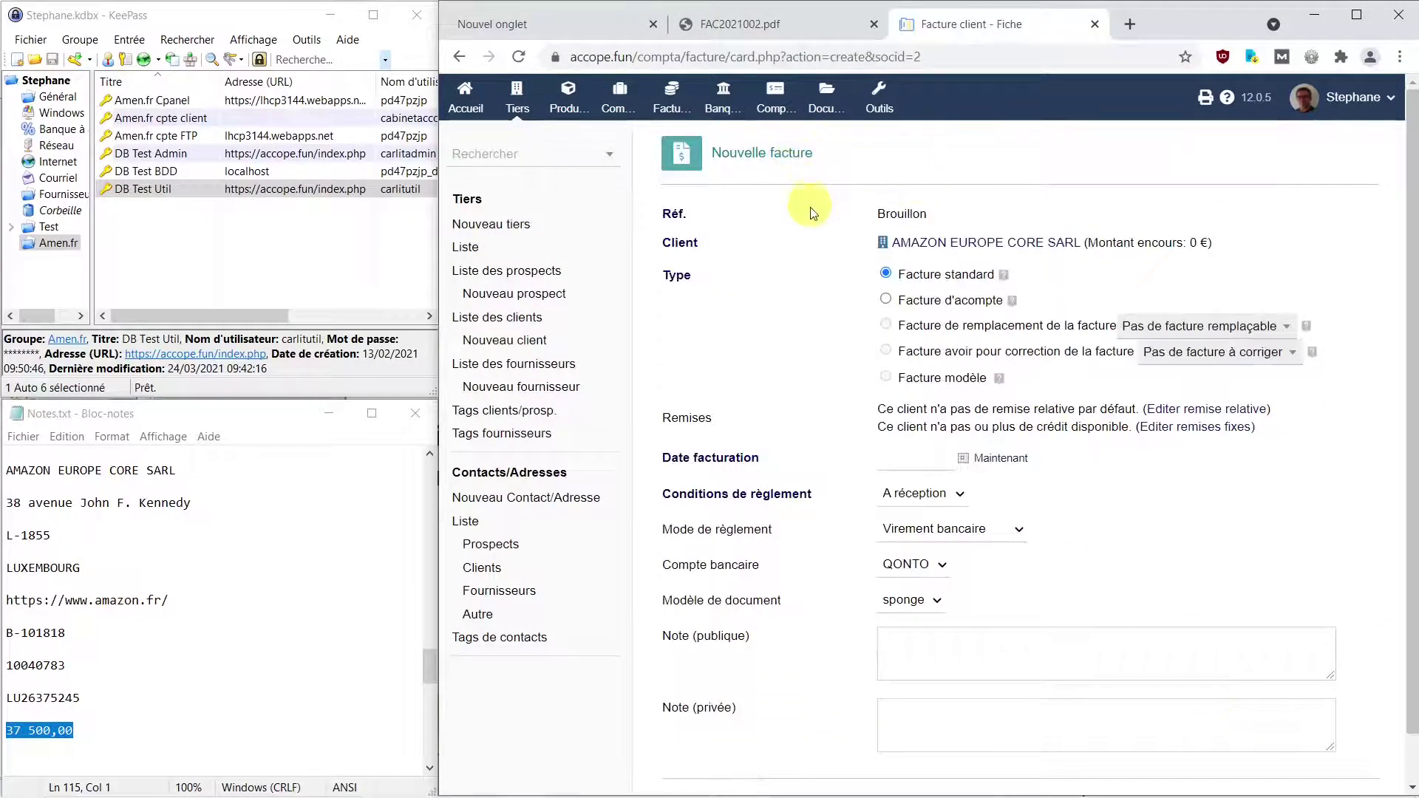
Set the billing date (Date facturation) of the new standard invoice to 23/04/2021.
mouse_move(920, 241)
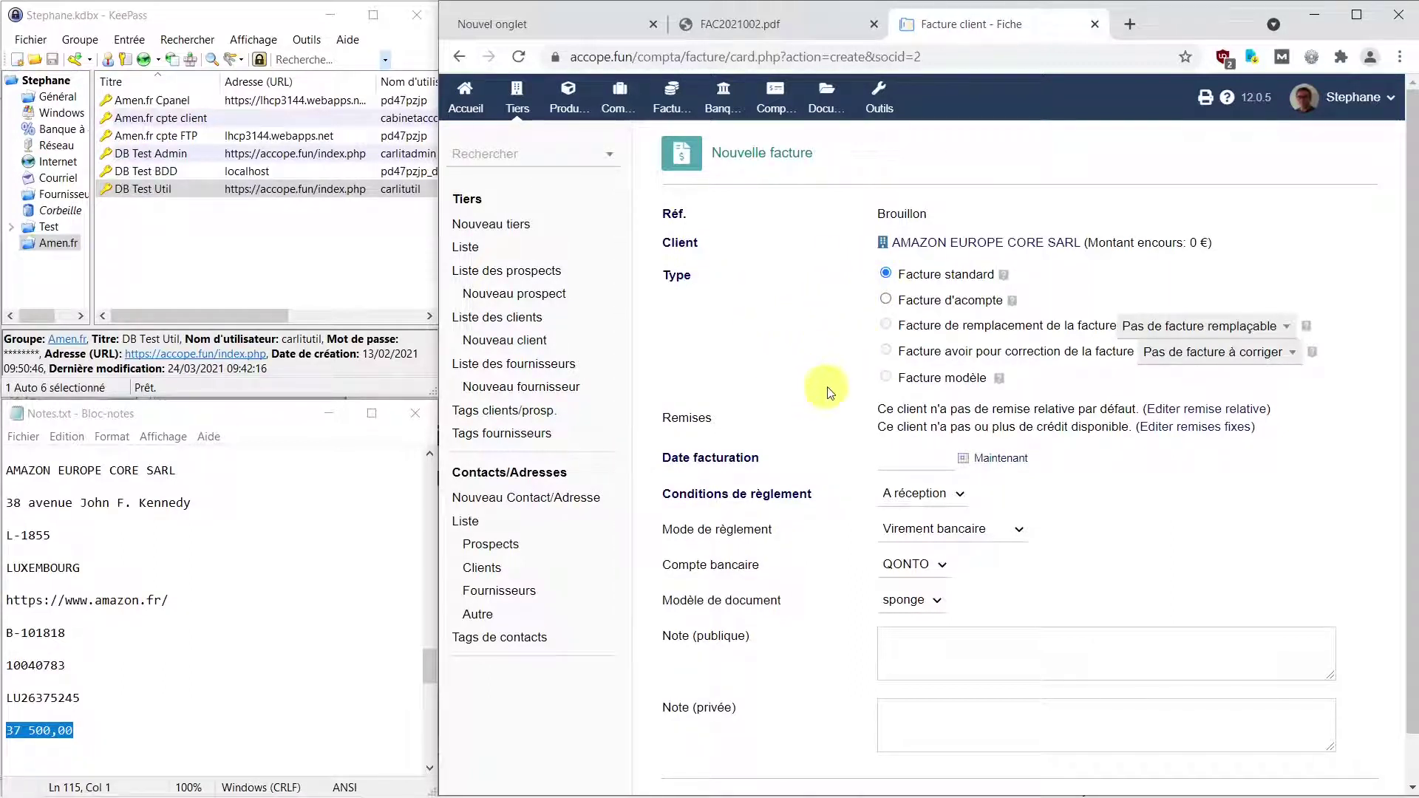
left_click(992, 460)
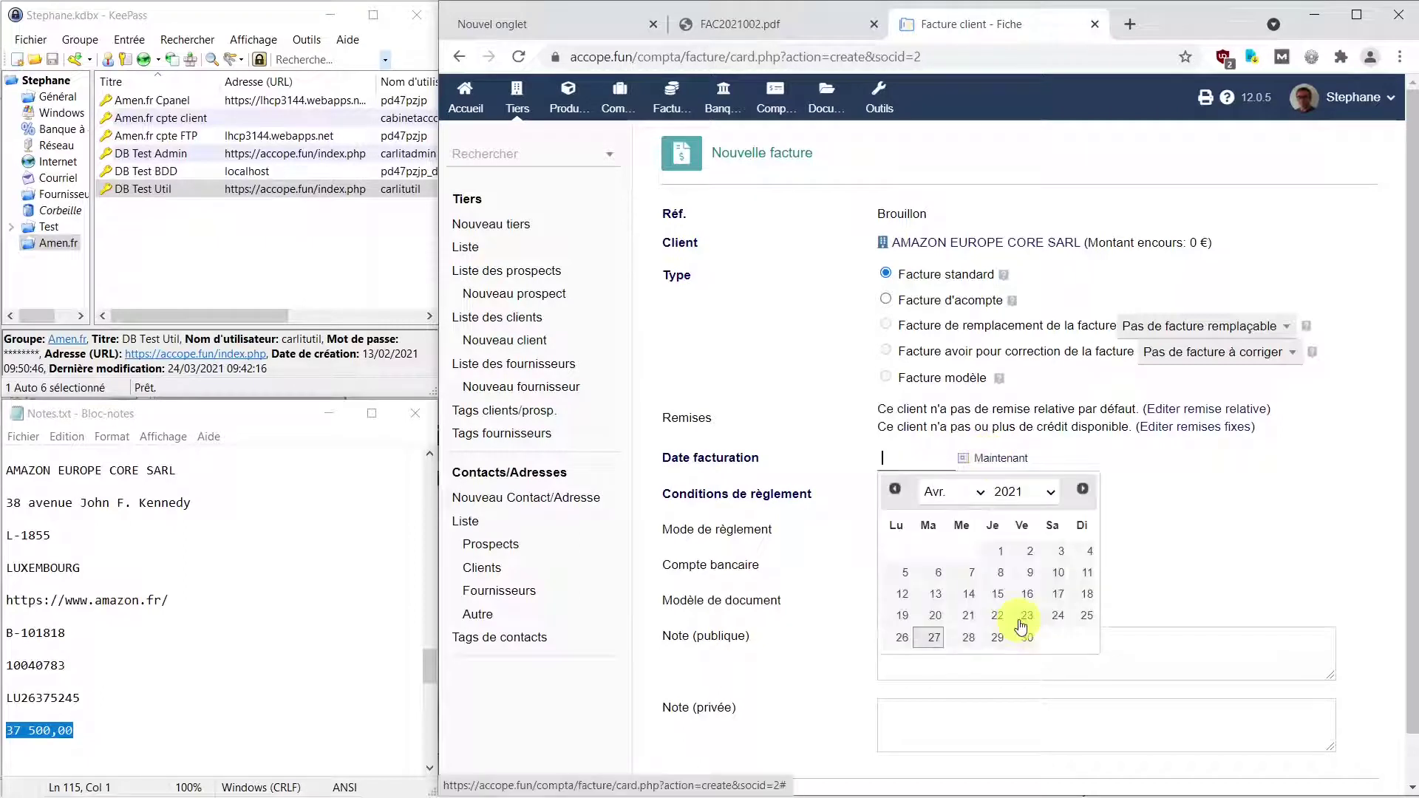
left_click(1027, 616)
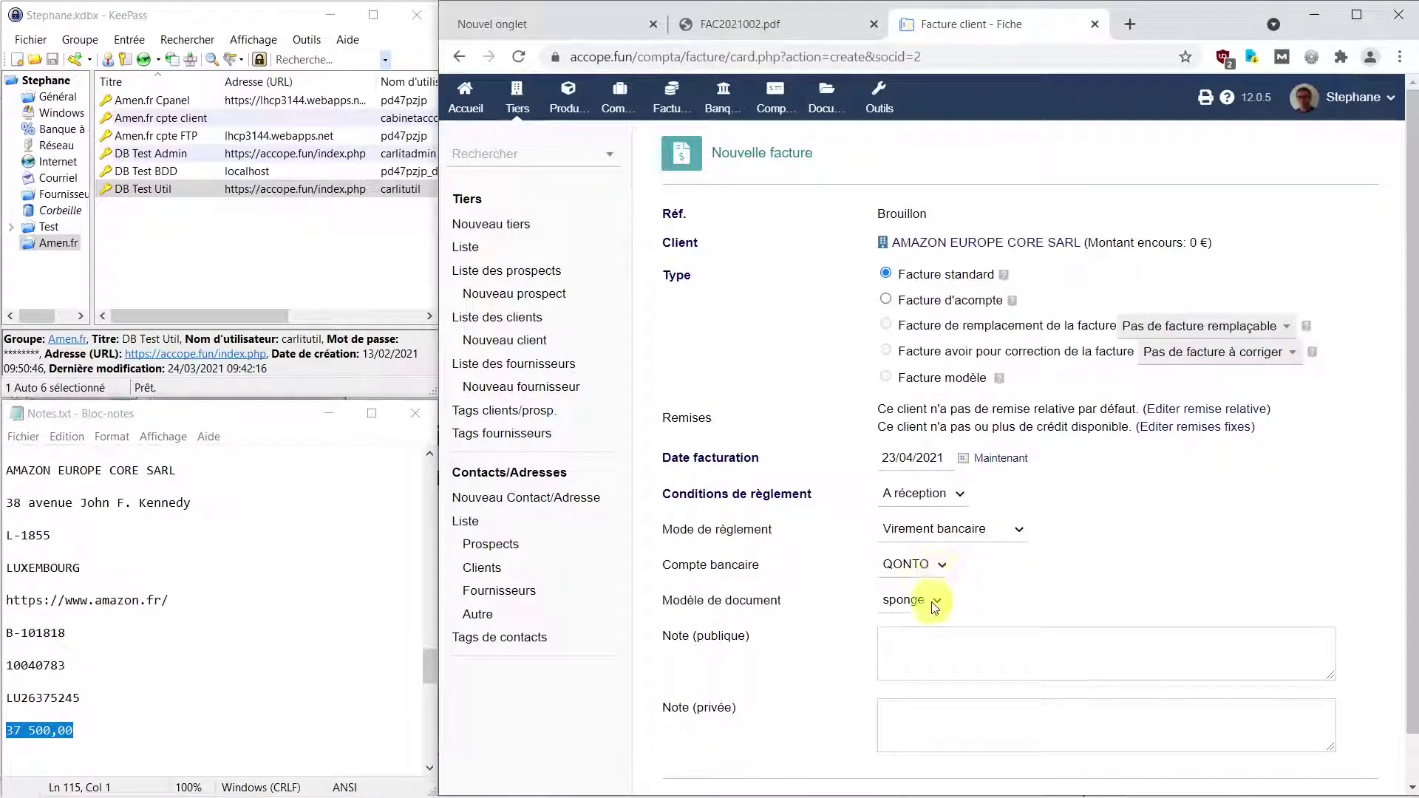
Enter the public note "Auto-liquidation par le preneur" and create the invoice as a draft.
left_click(921, 646)
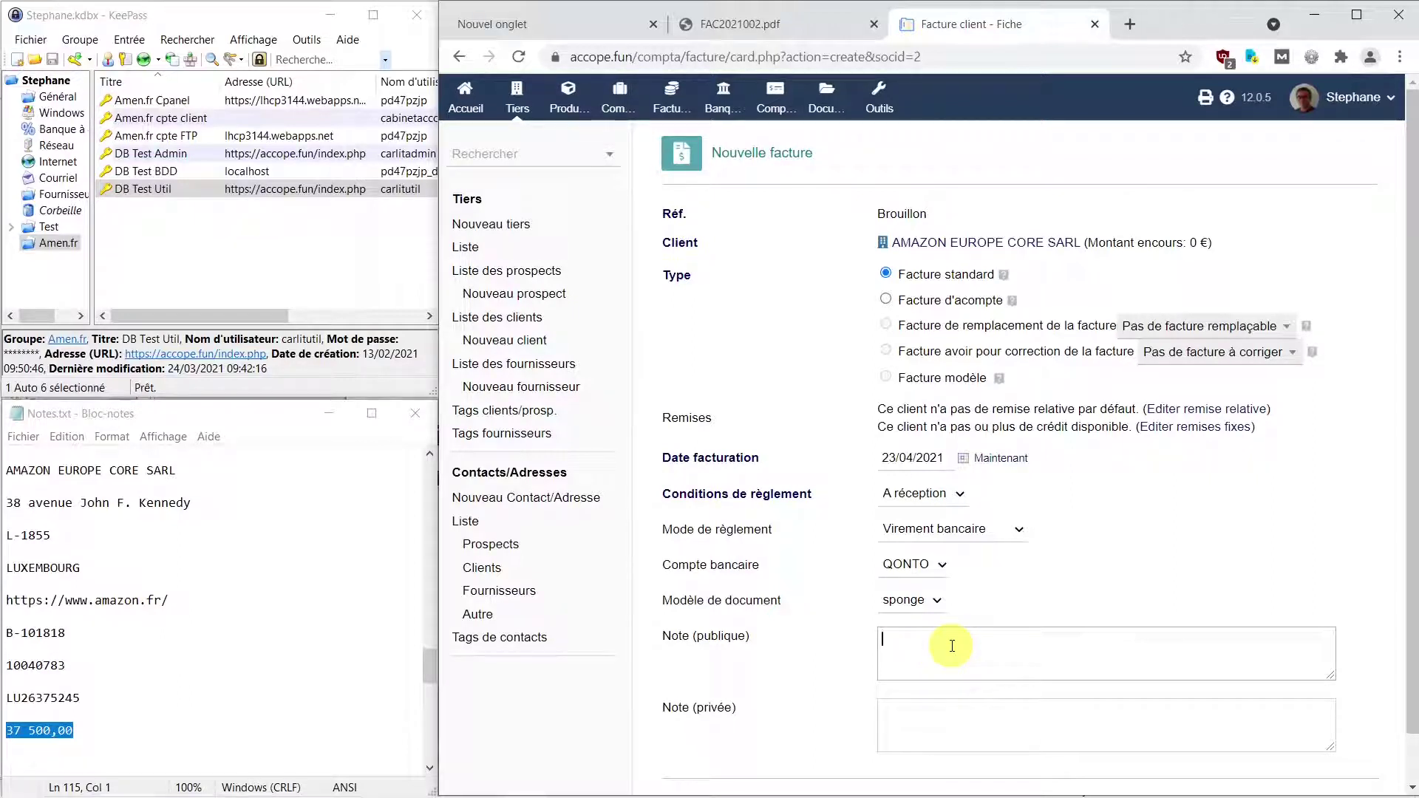
type("Auto-liquidation par le preneu")
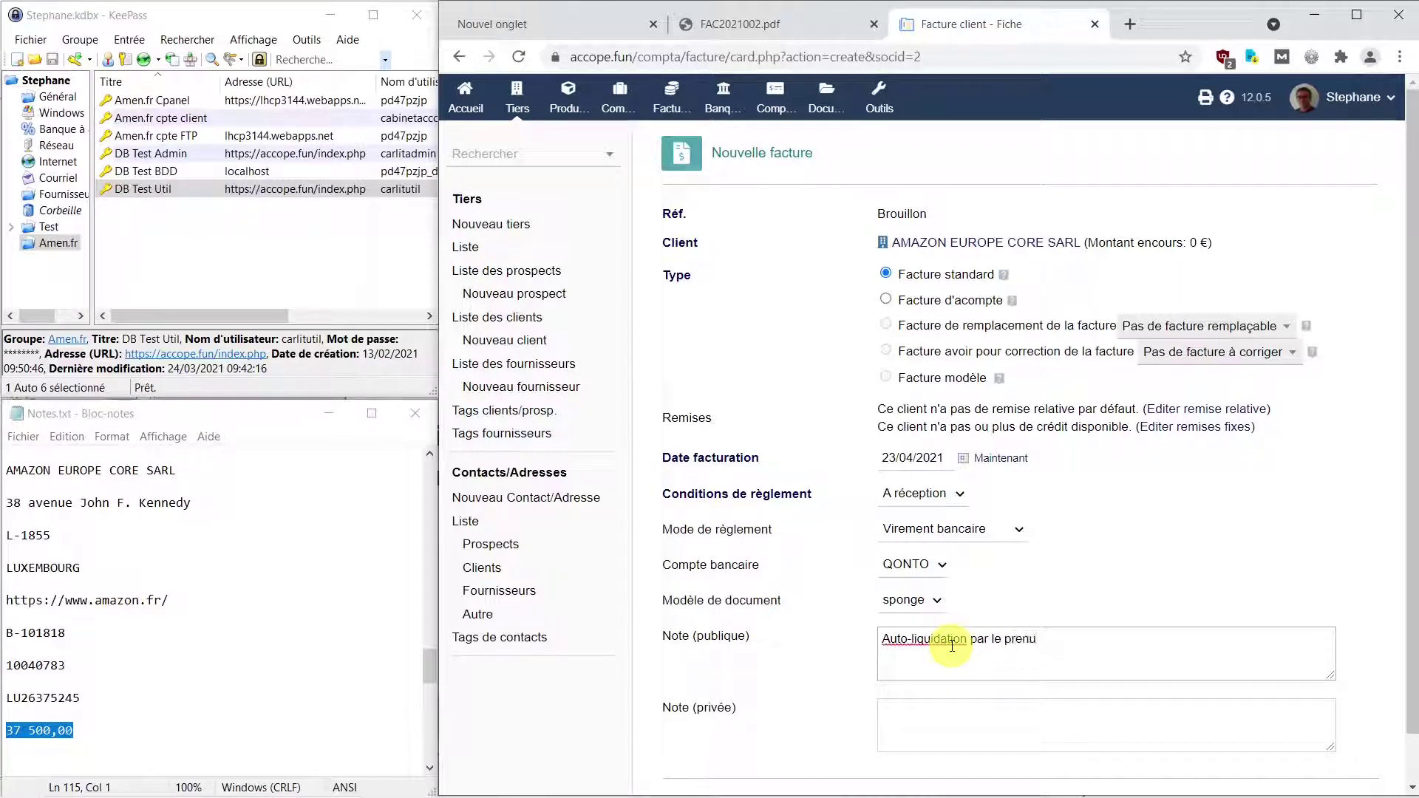
type("r")
left_click(935, 714)
scroll(936, 714, "down", 1)
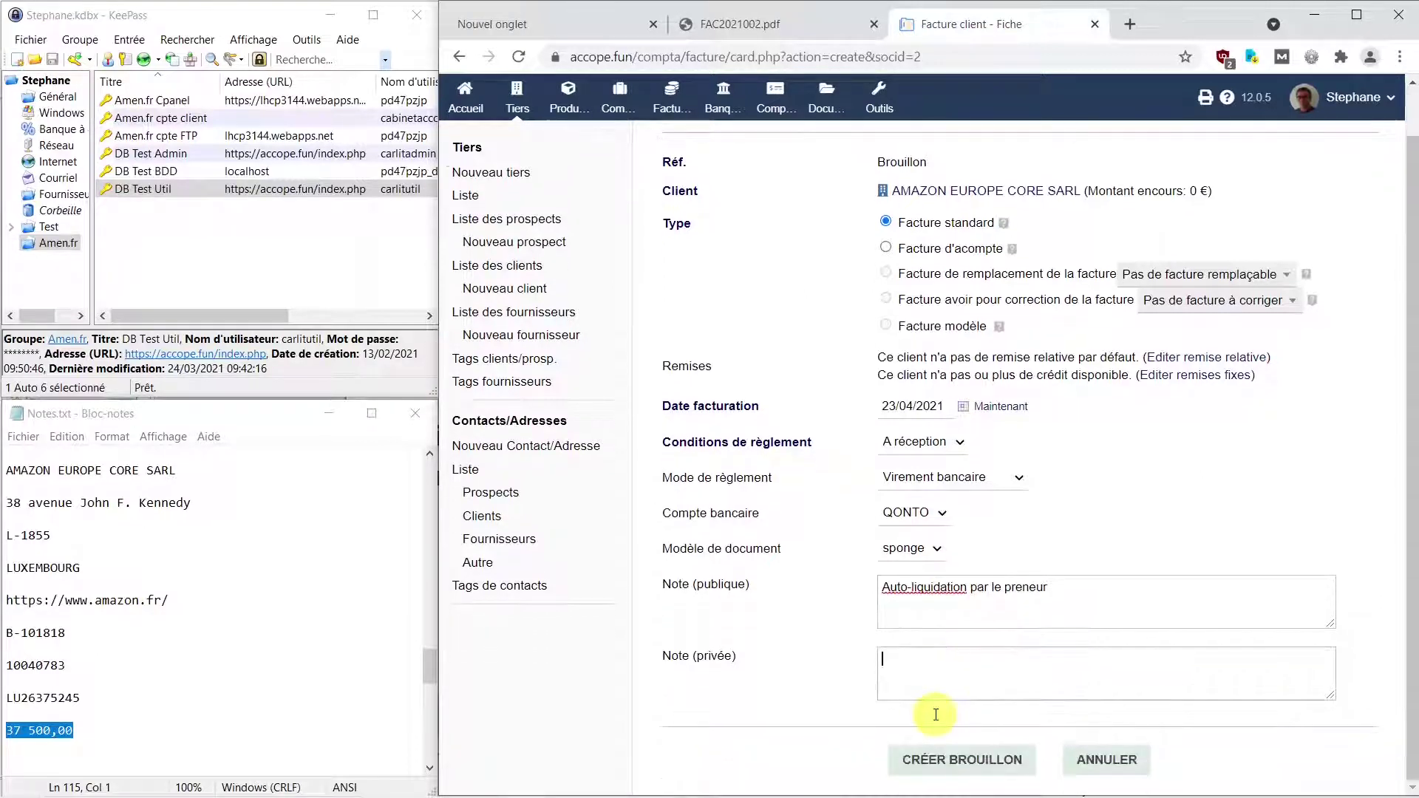
left_click(968, 766)
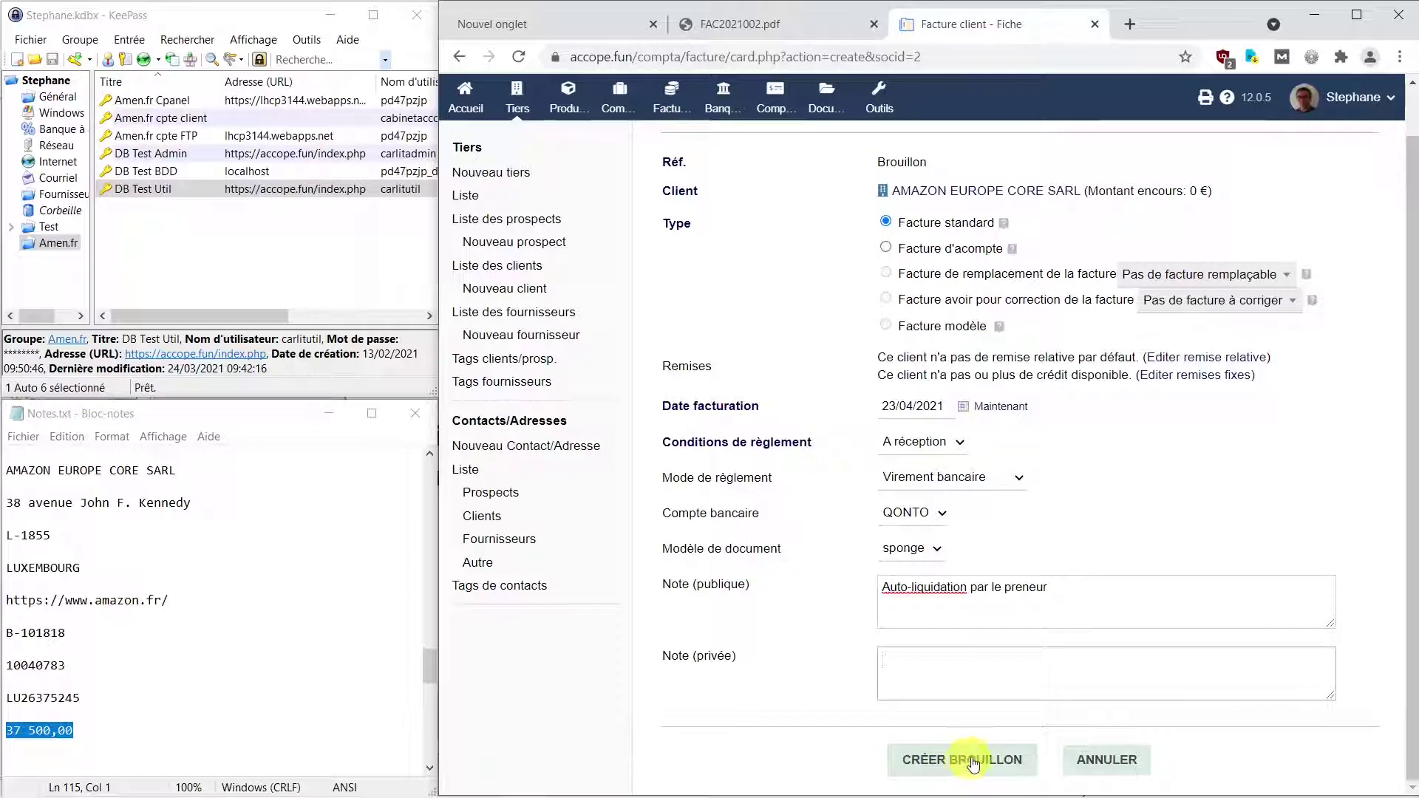
left_click(973, 765)
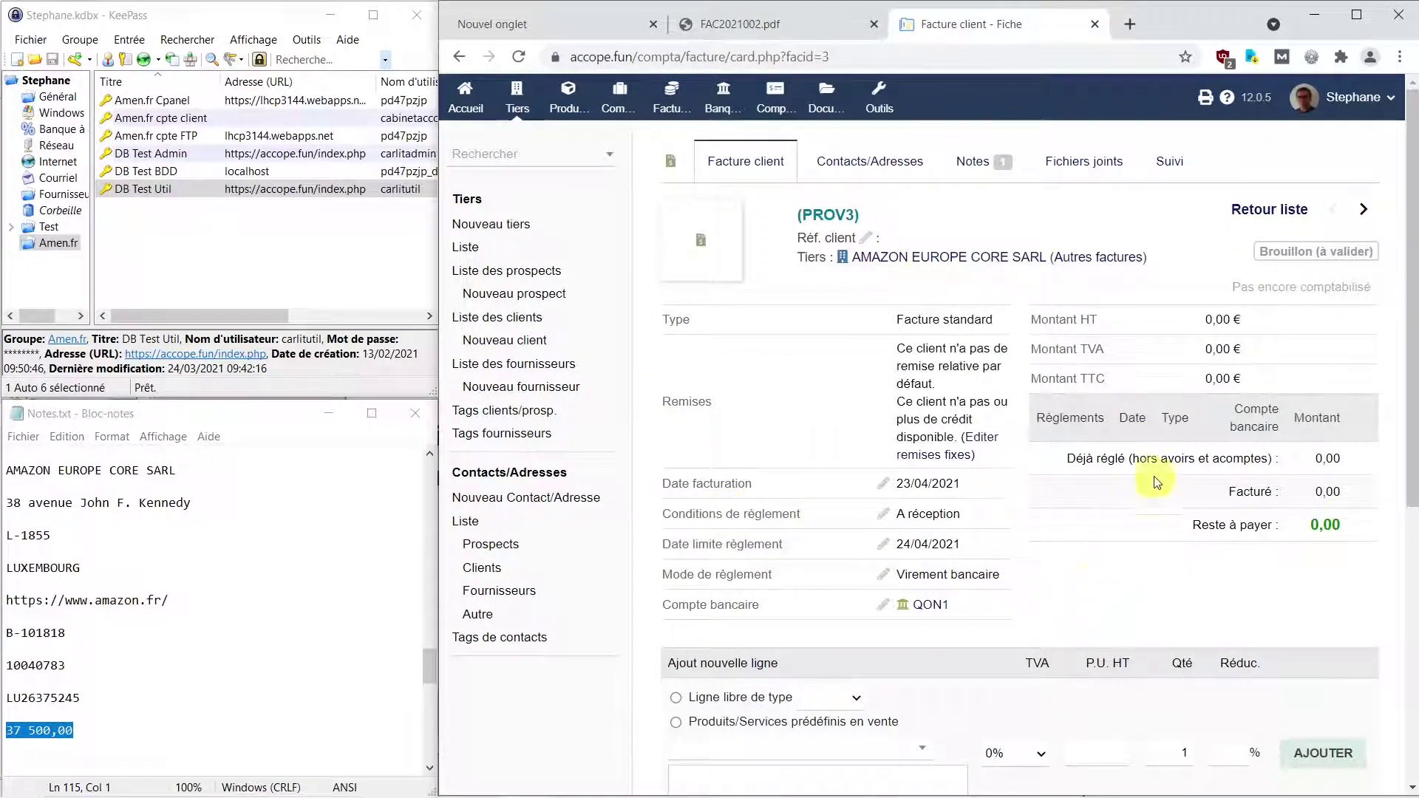
Select the predefined service COMAFF - Commission Affiliation for the draft invoice's new line.
mouse_move(1099, 268)
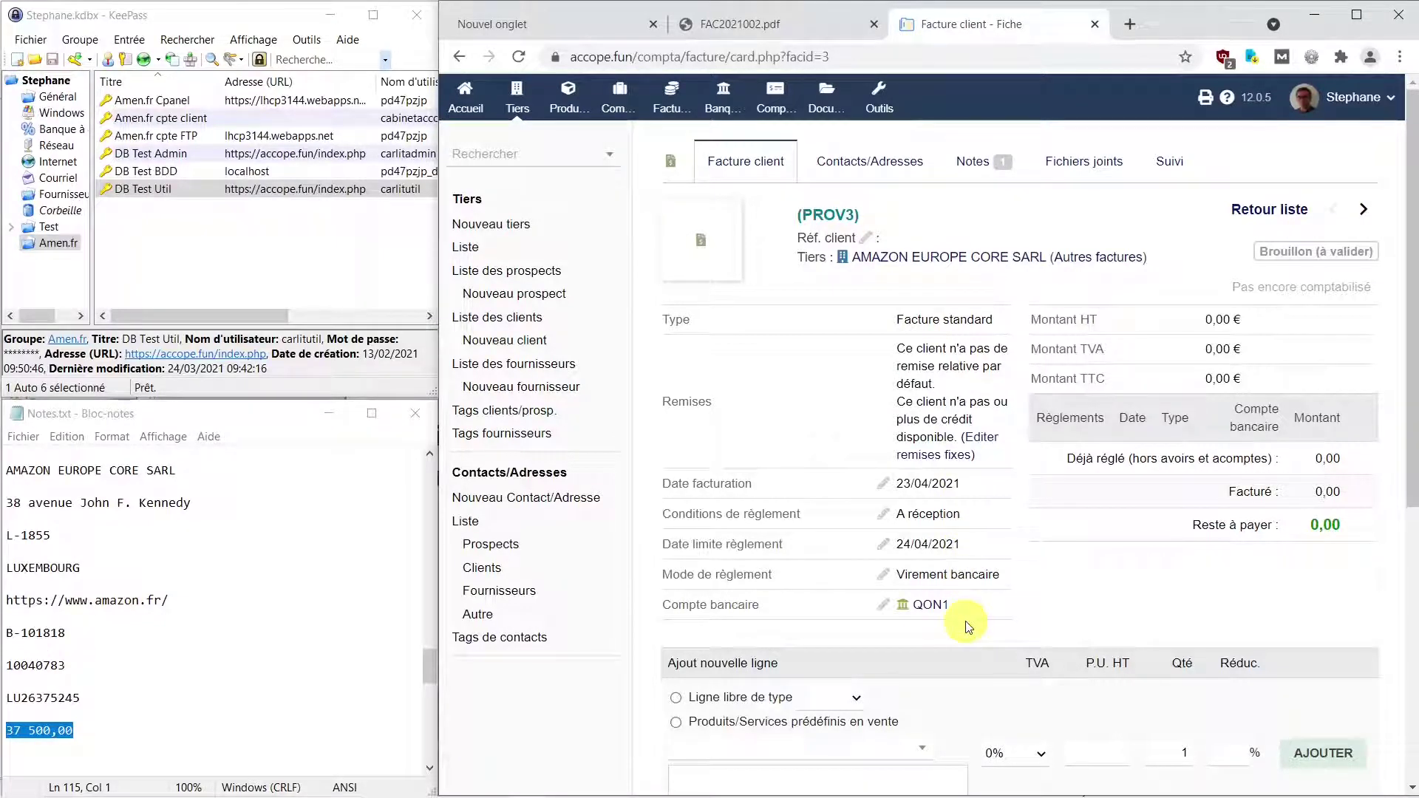
scroll(968, 627, "down", 5)
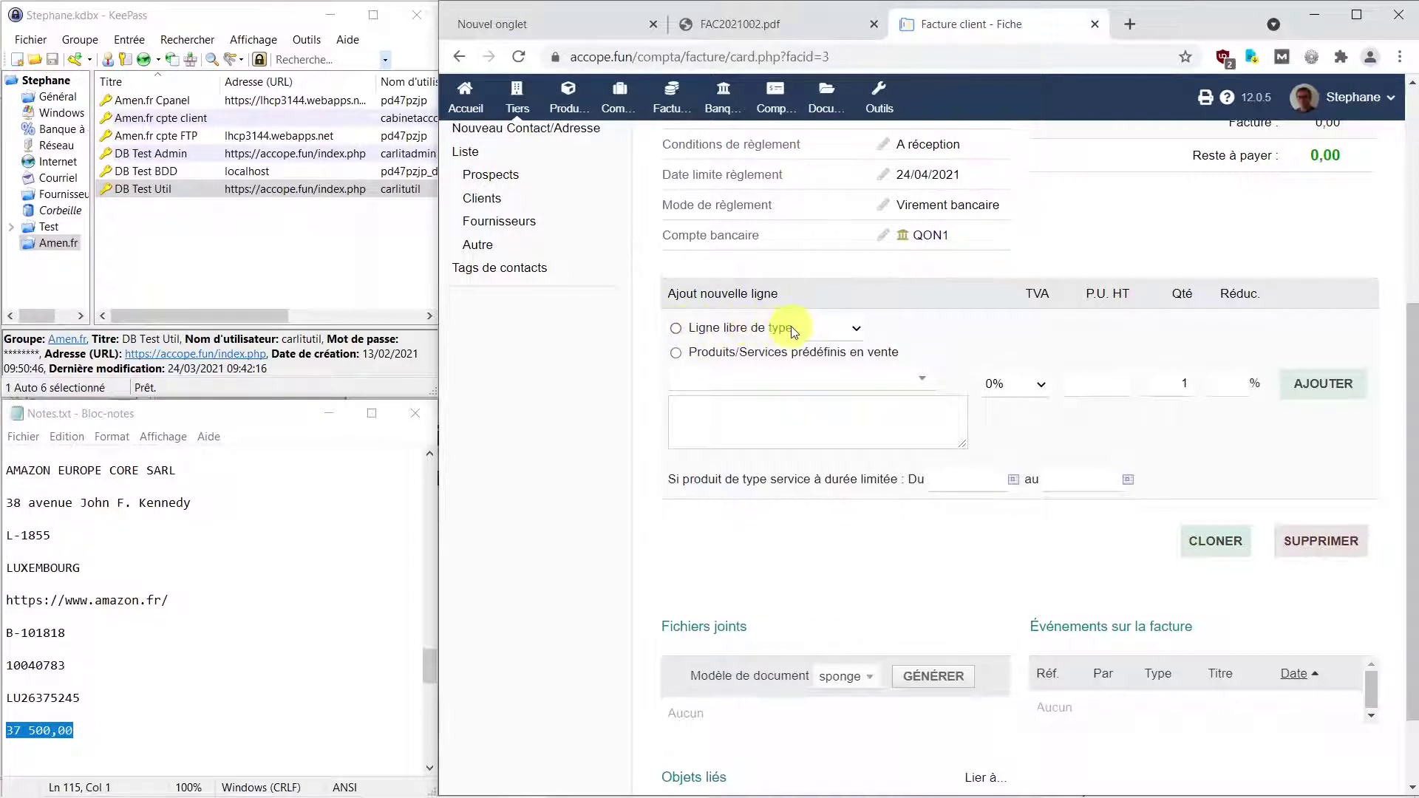
left_click(851, 327)
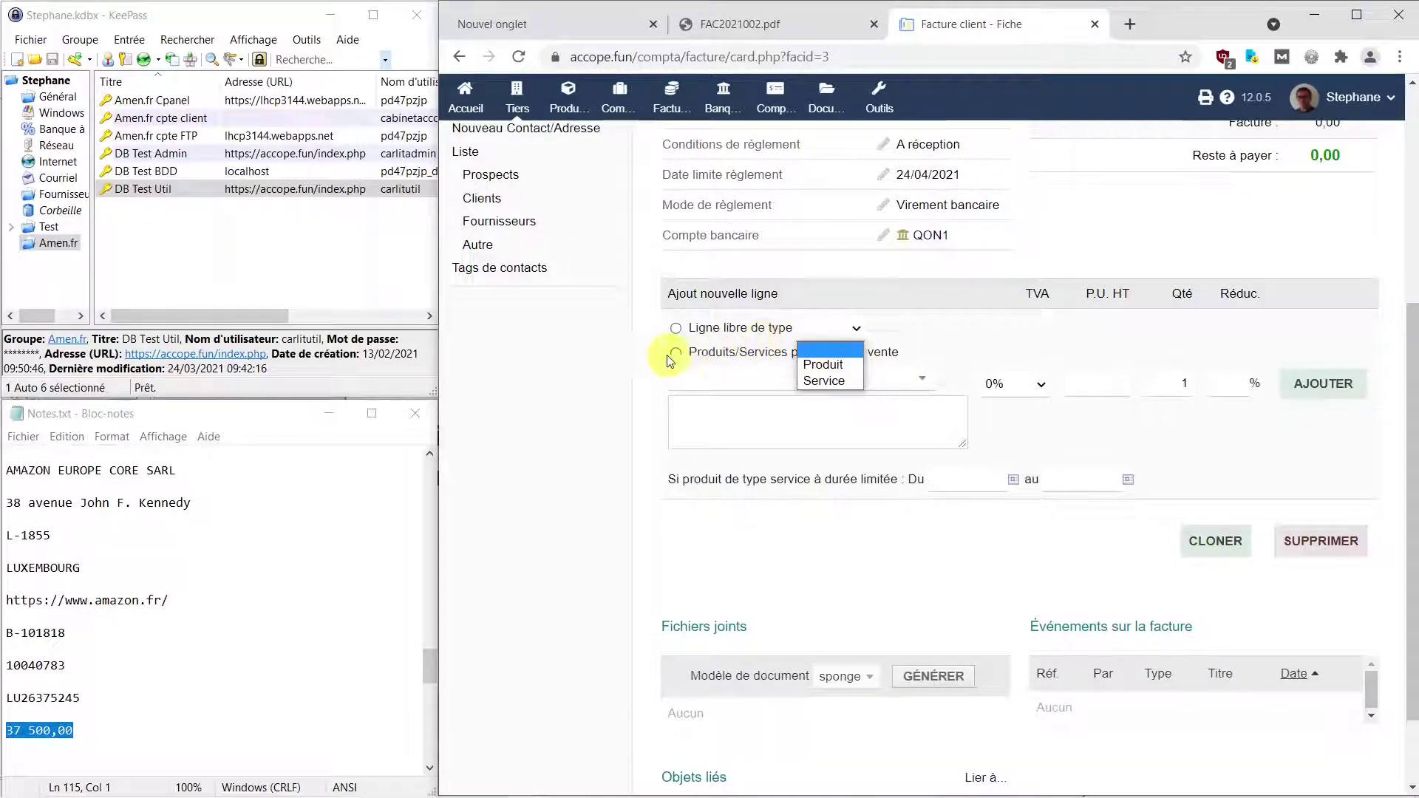
left_click(623, 352)
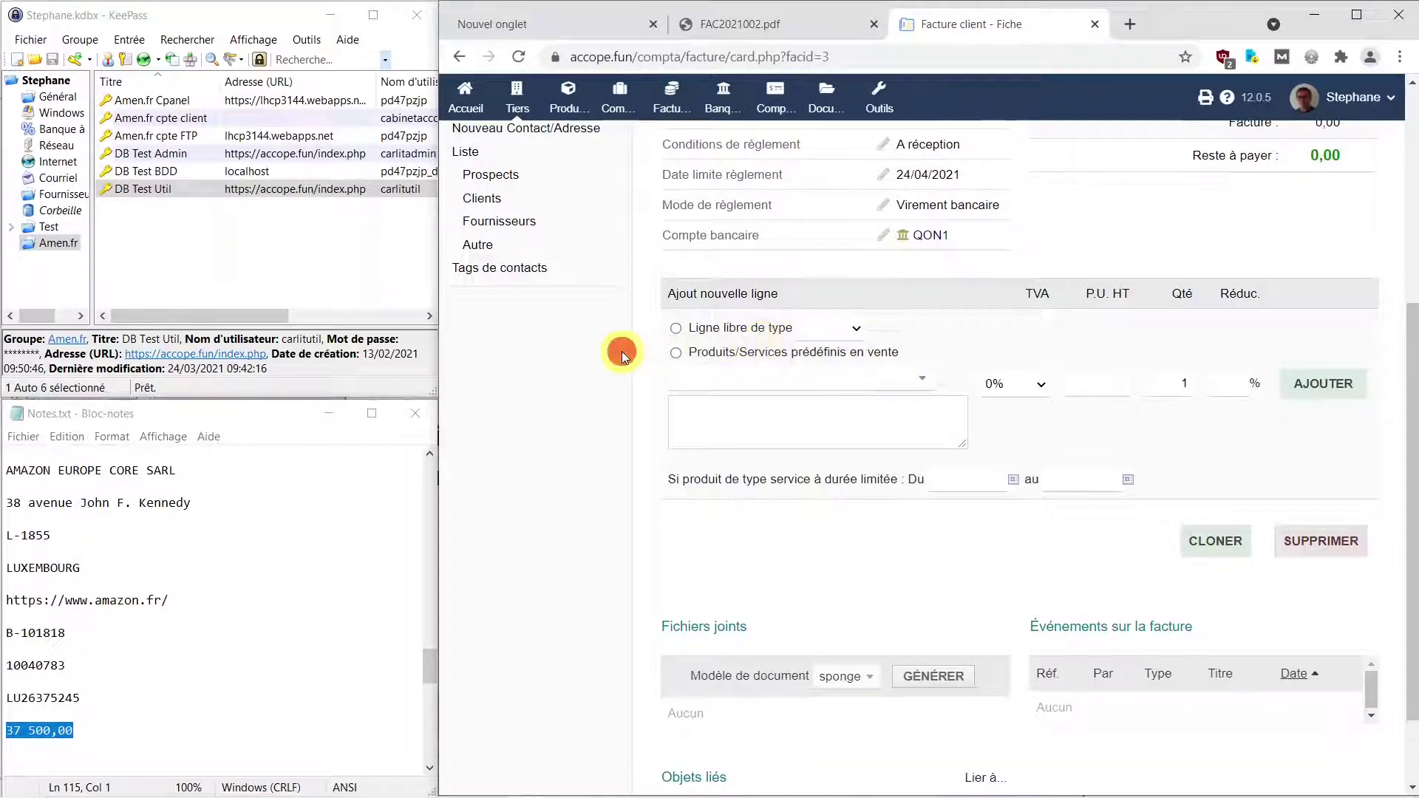
left_click(677, 354)
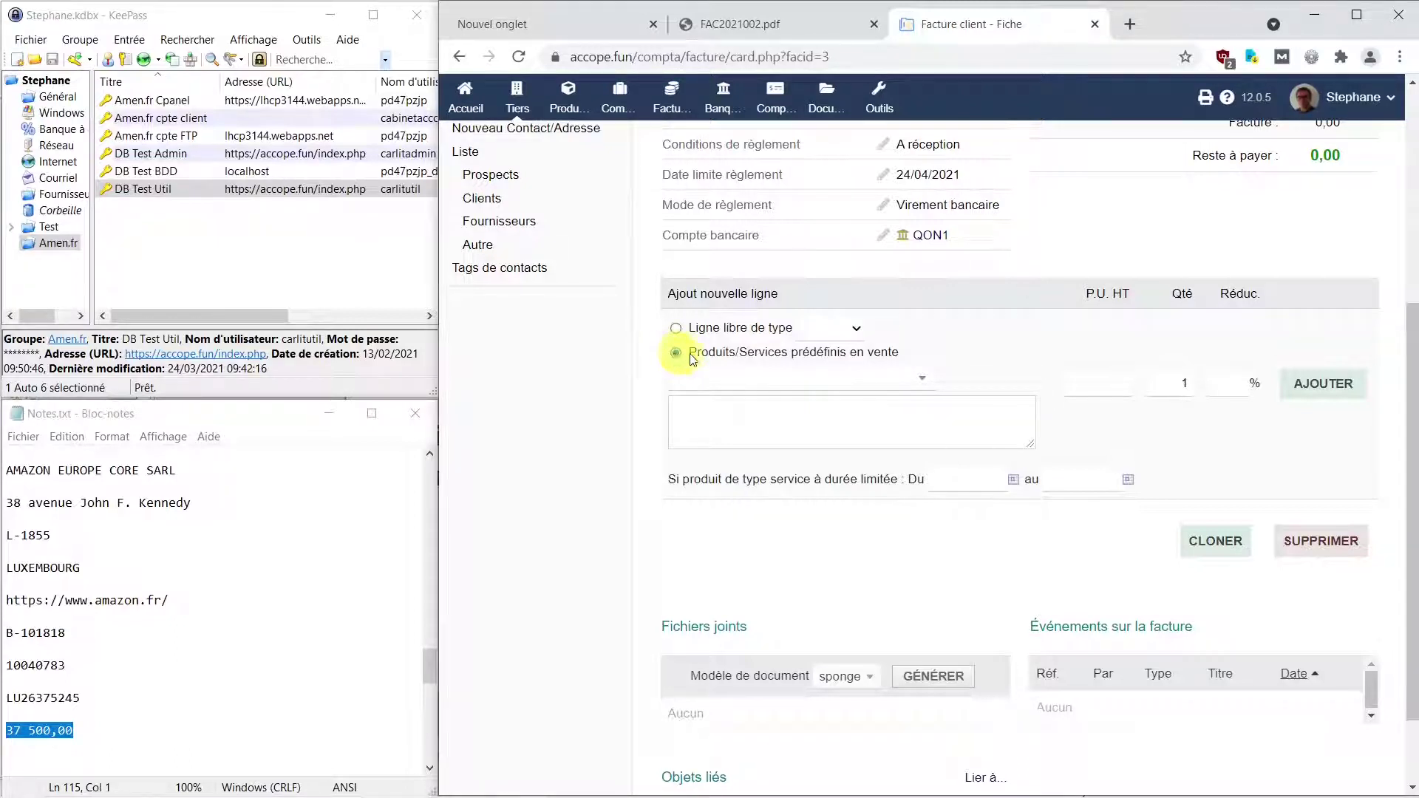
left_click(923, 380)
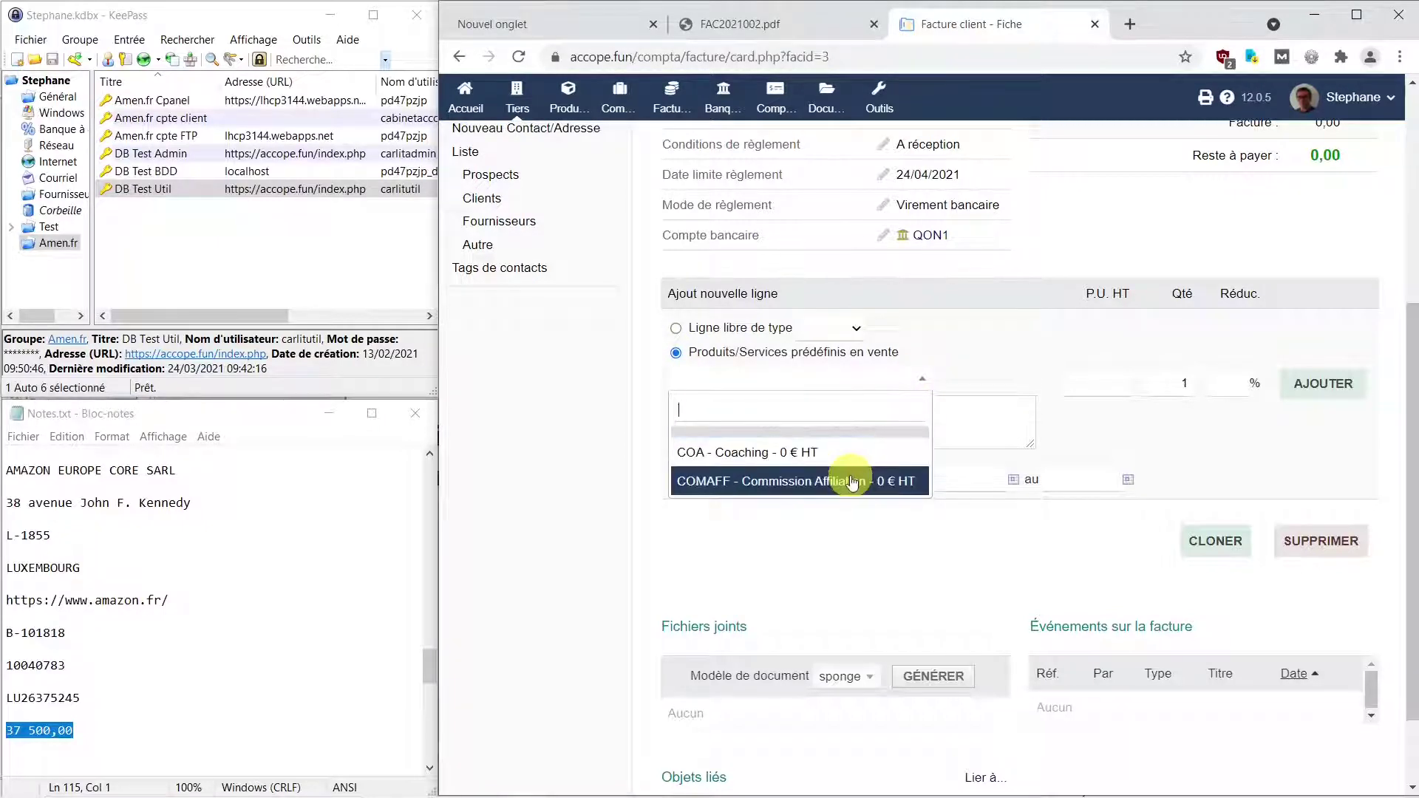
left_click(809, 482)
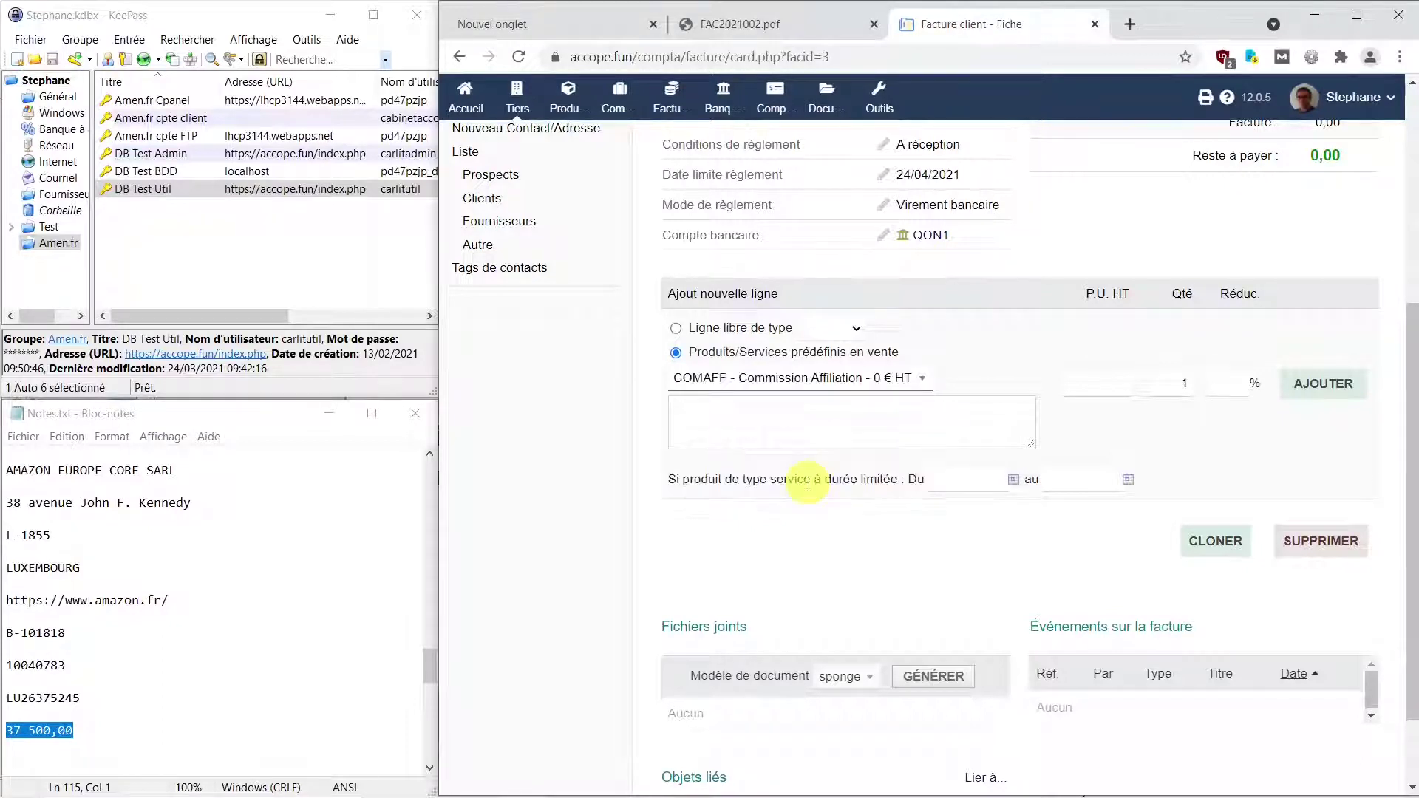
Add the line with a unit price excluding tax of 25 and the description 02/2021, and maximize the browser window.
left_click(1115, 383)
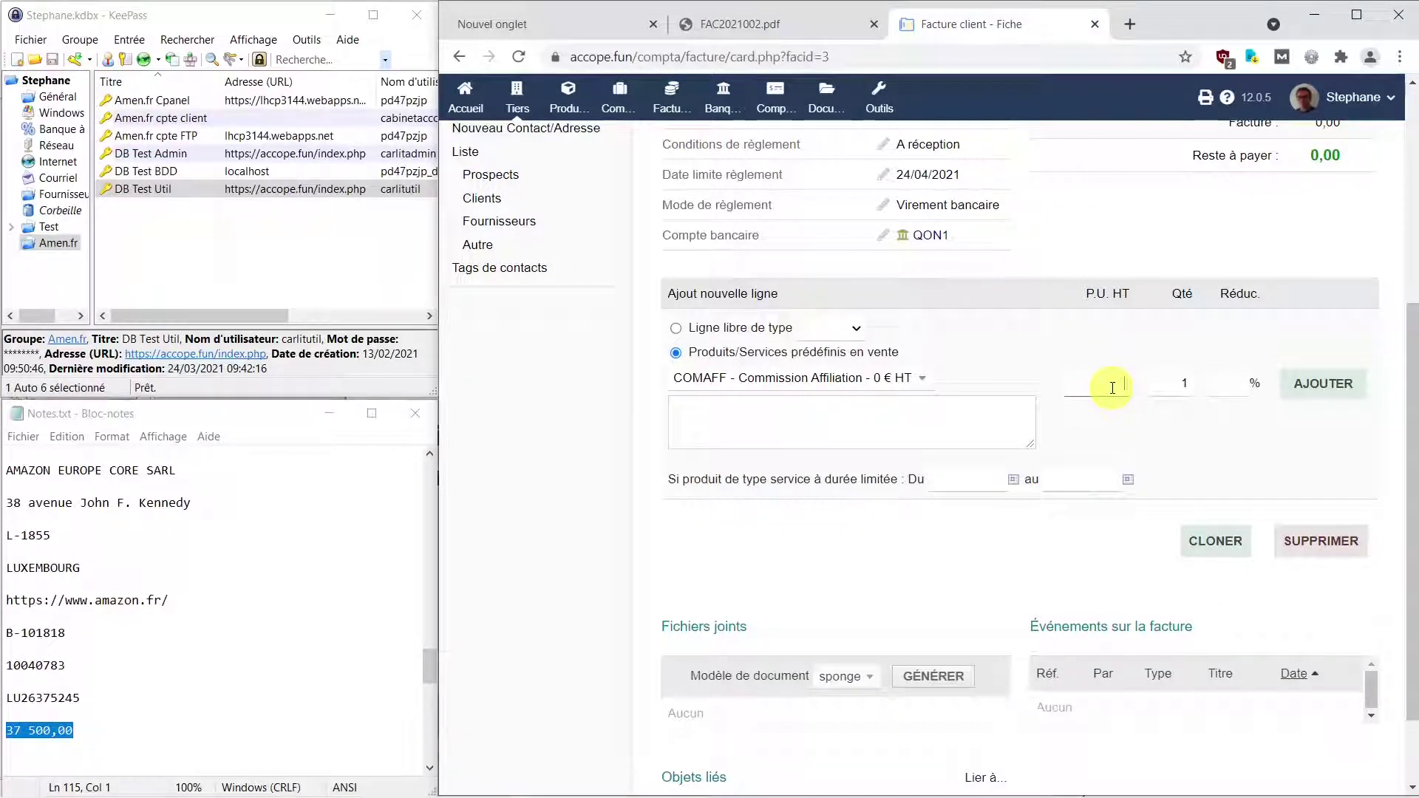
type("25")
key("Tab")
left_click(796, 422)
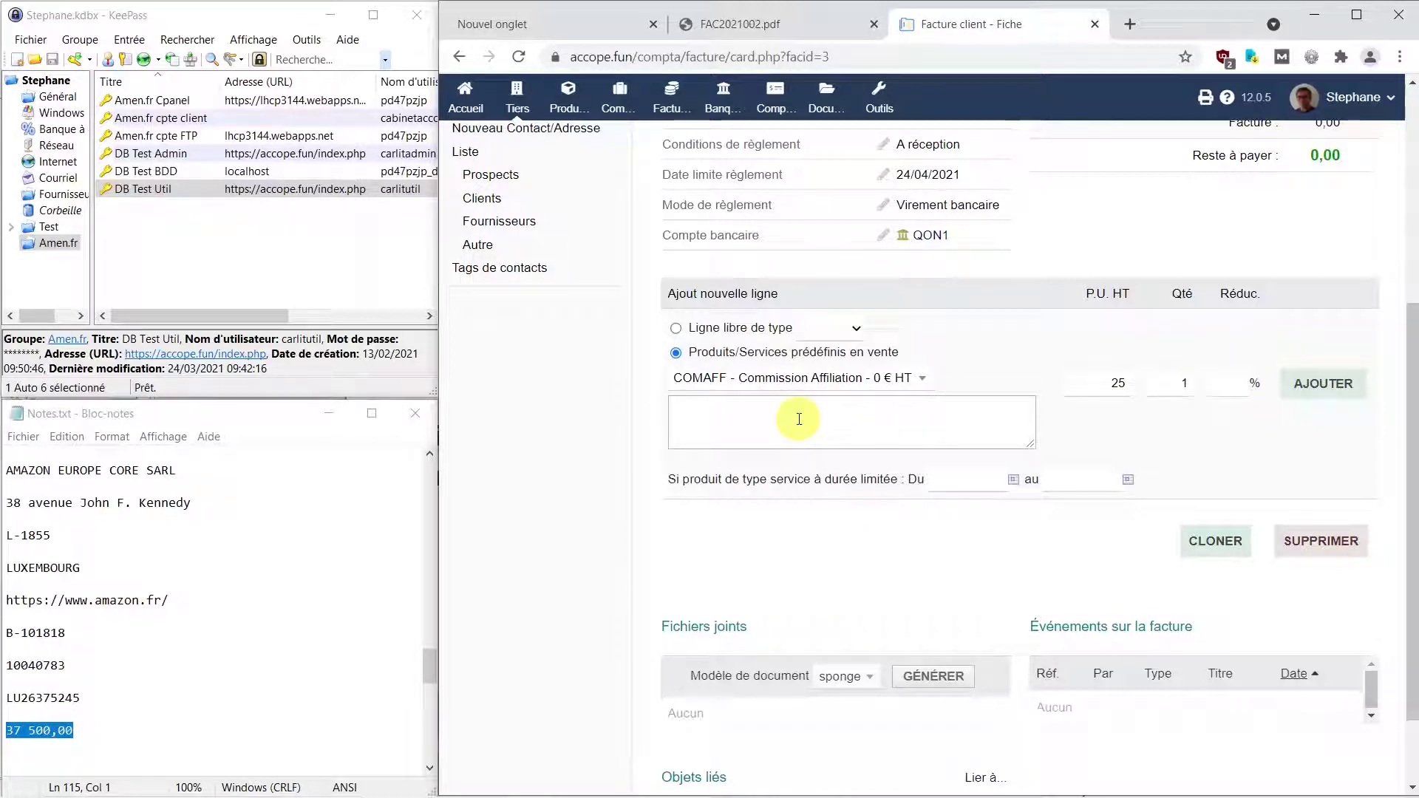
type("02/")
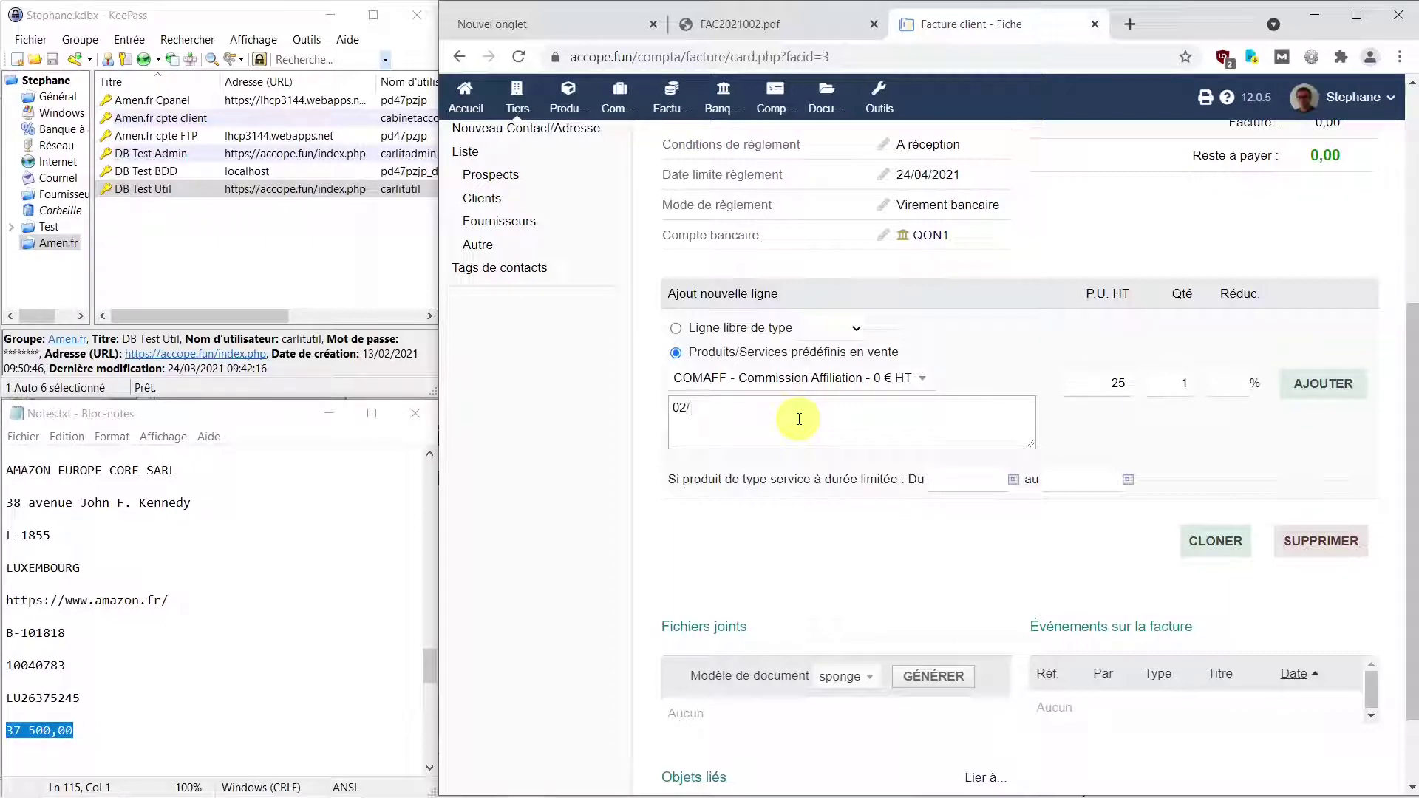
type("2021")
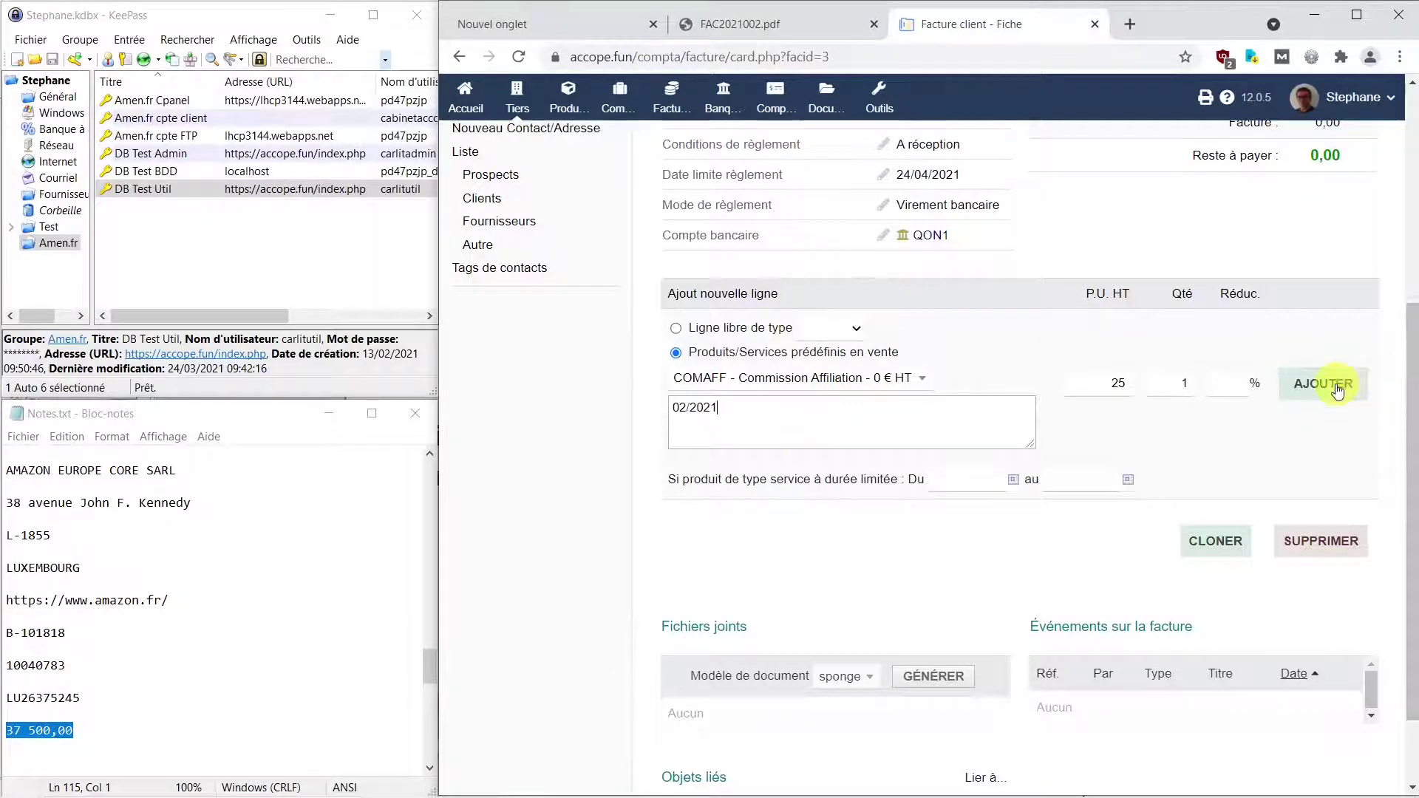
left_click(1323, 383)
key("super+Up")
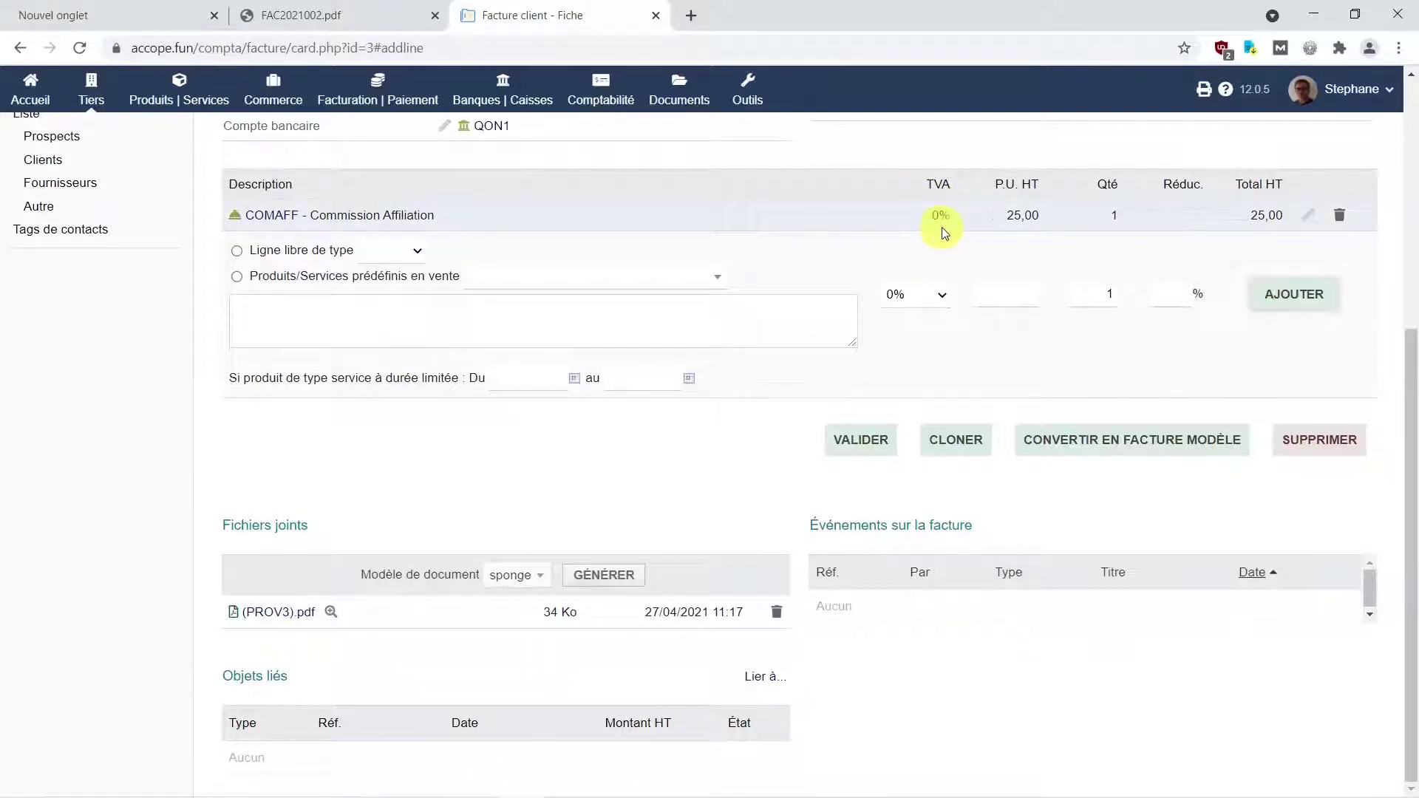
Remove the repeated text Commission Affiliation from the COMAFF line's description, keeping only 02/2021, and save the line.
left_click(1308, 217)
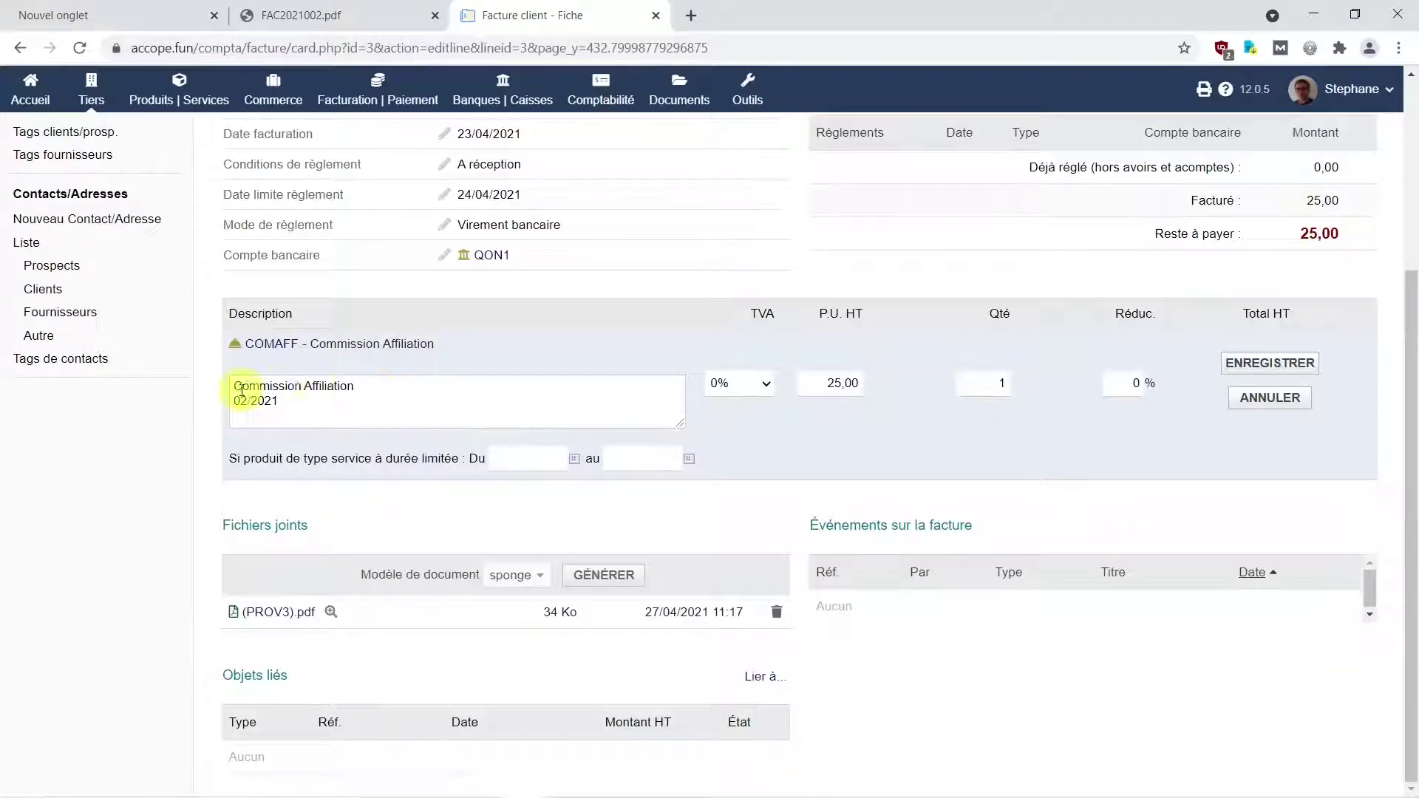
triple_click(367, 386)
key("Delete")
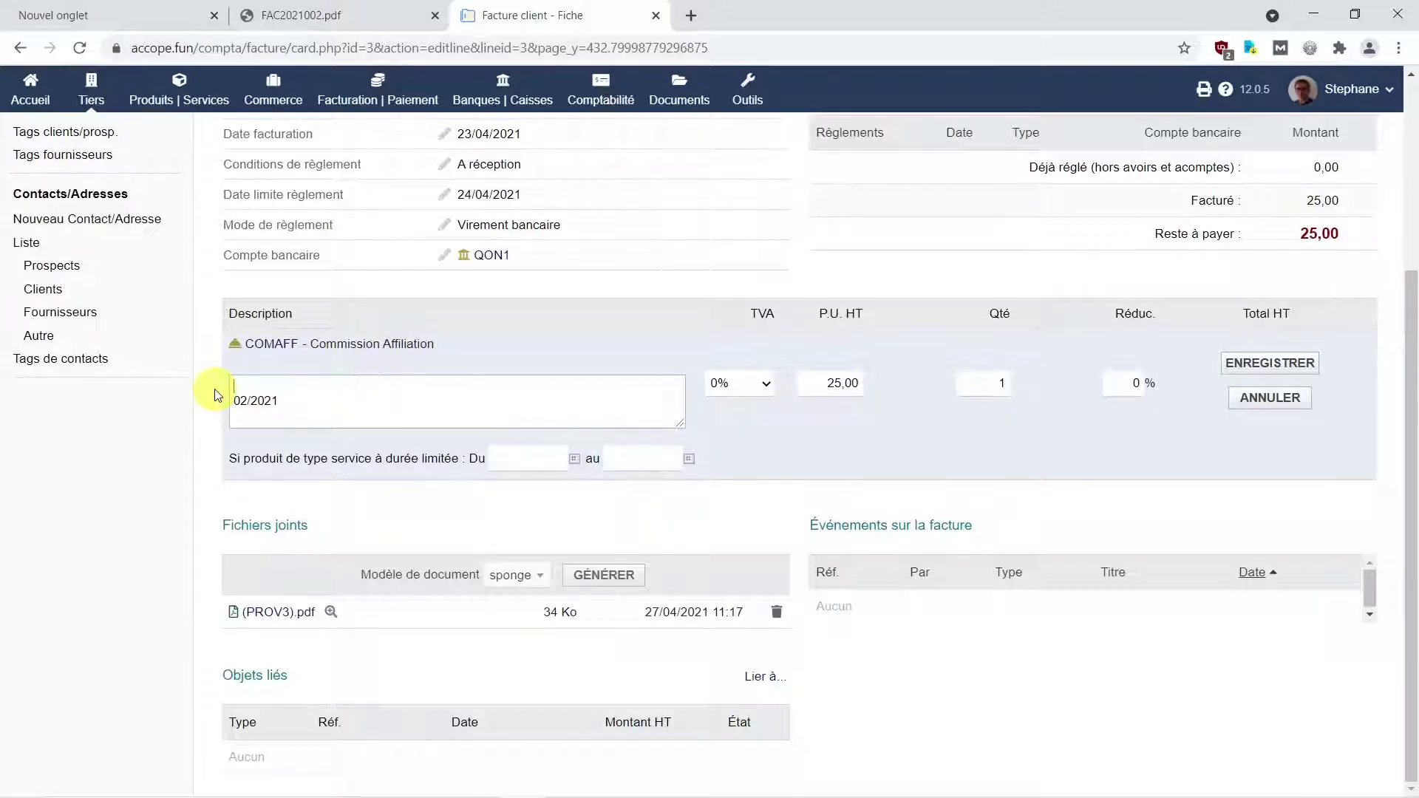
key("Delete")
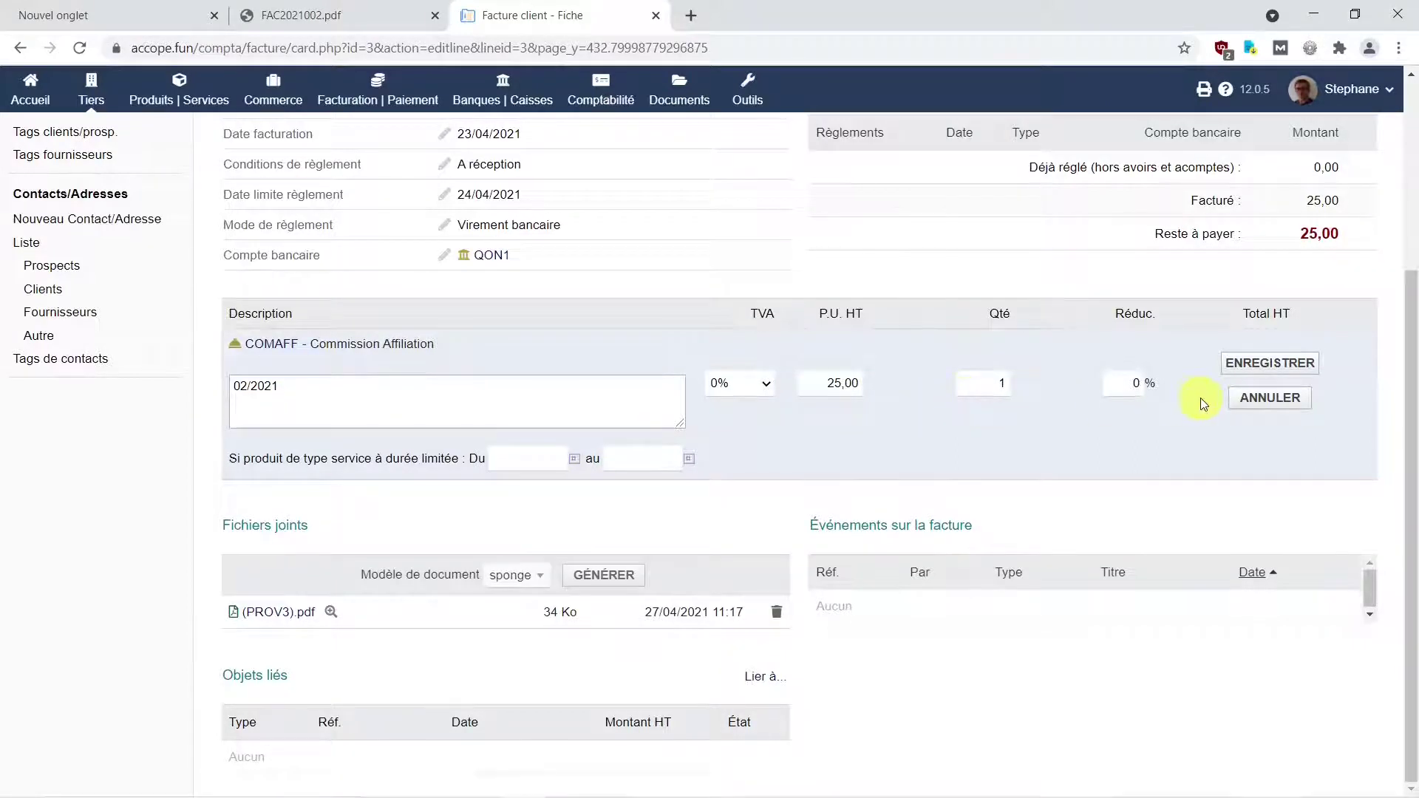
left_click(1295, 364)
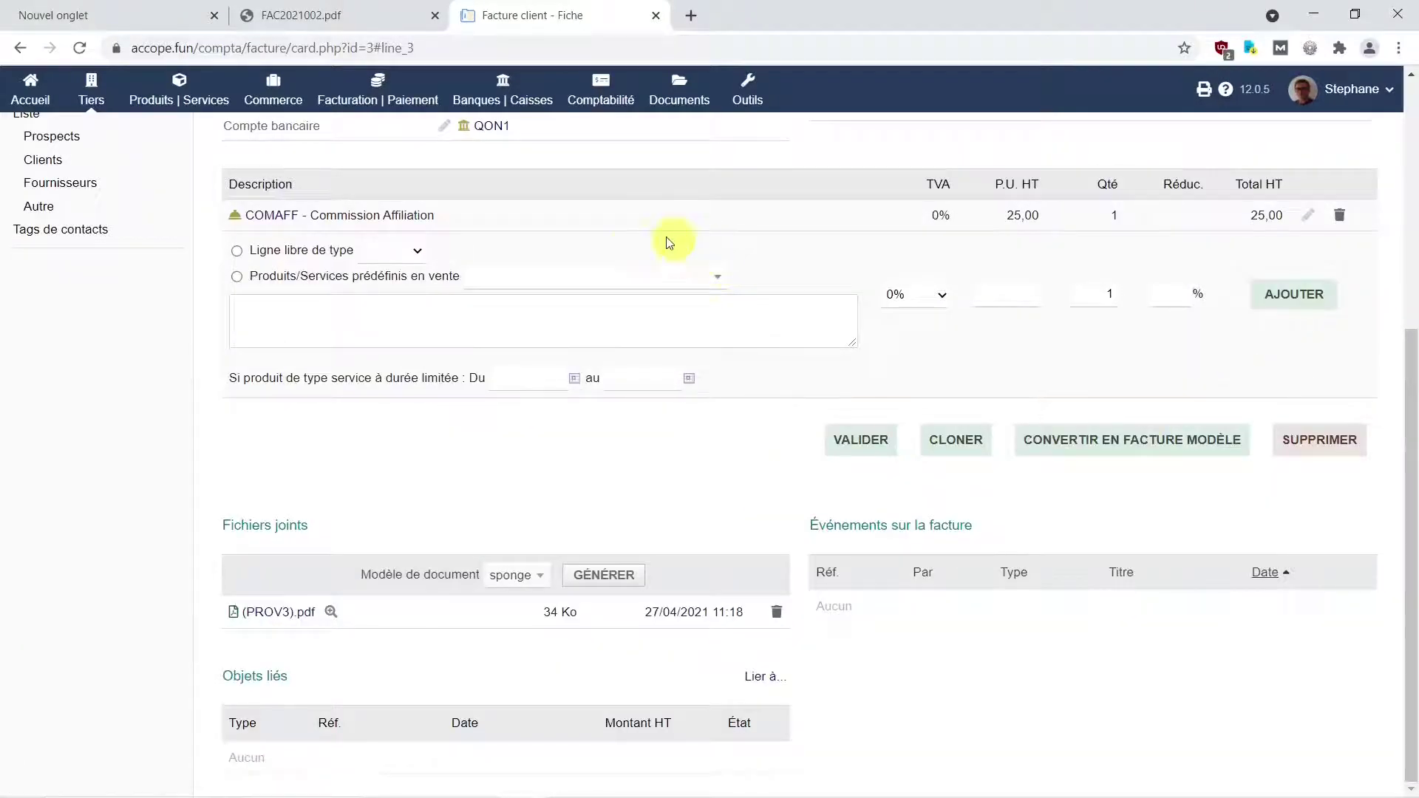
Generate the draft invoice's PDF with the sponge template and preview its note and service line.
left_click(619, 582)
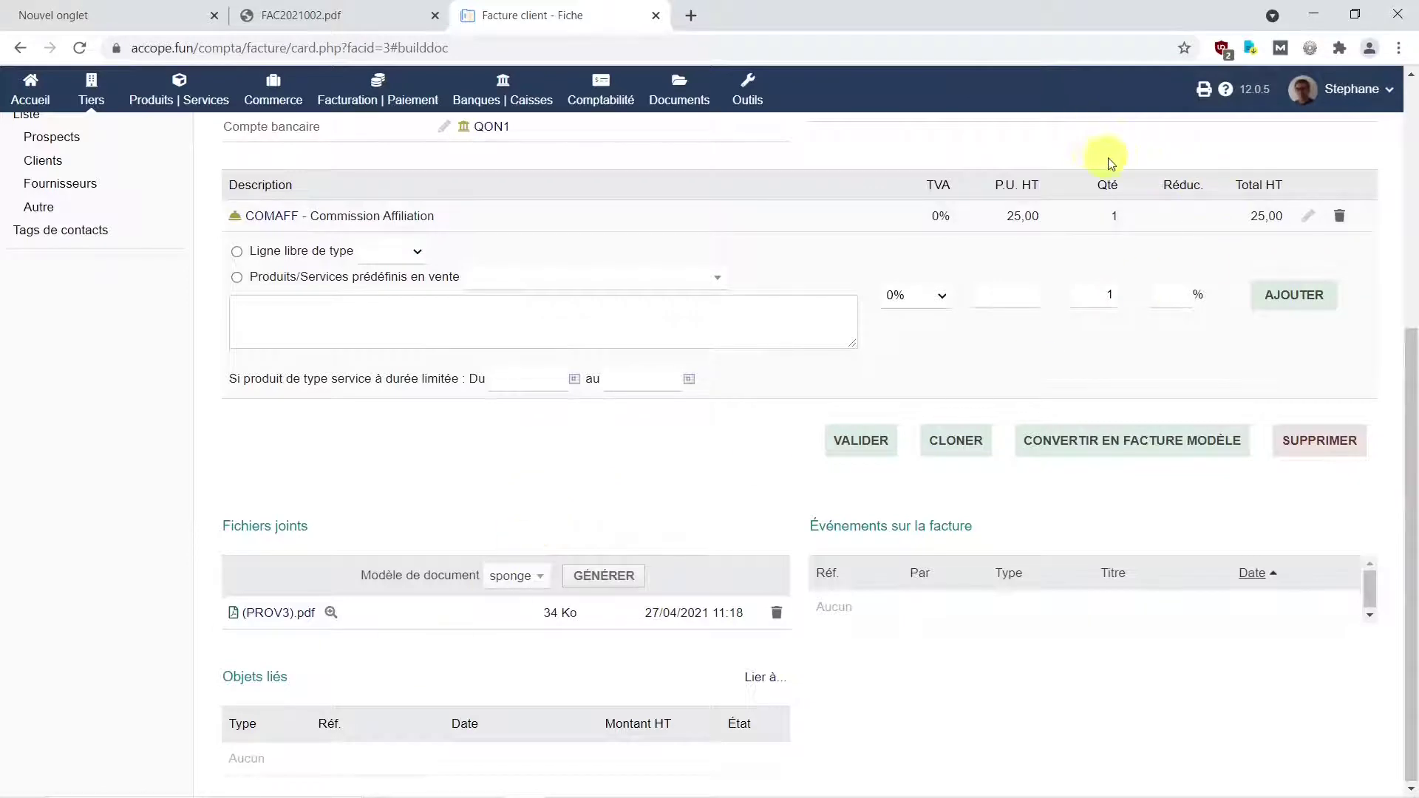
left_click(331, 614)
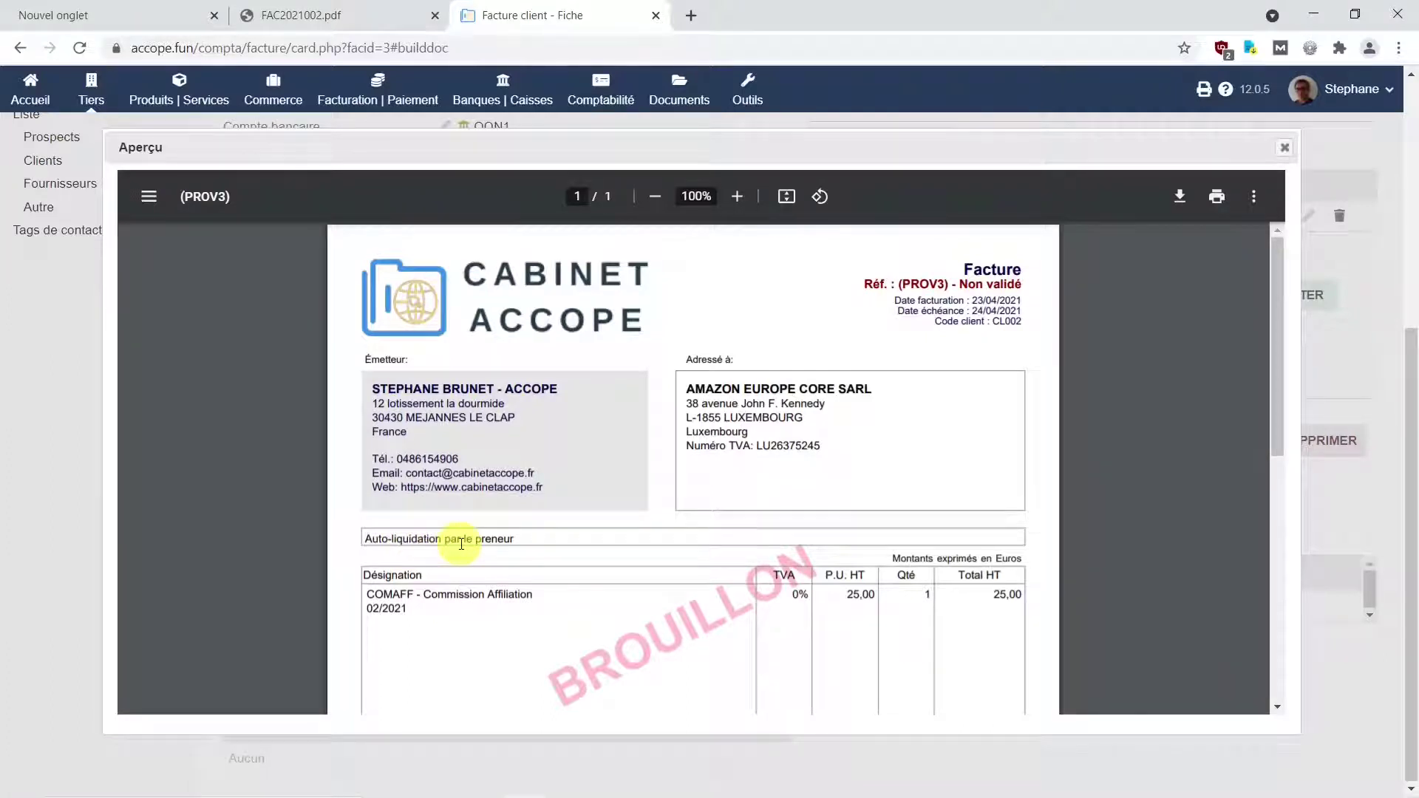
scroll(355, 414, "down", 3)
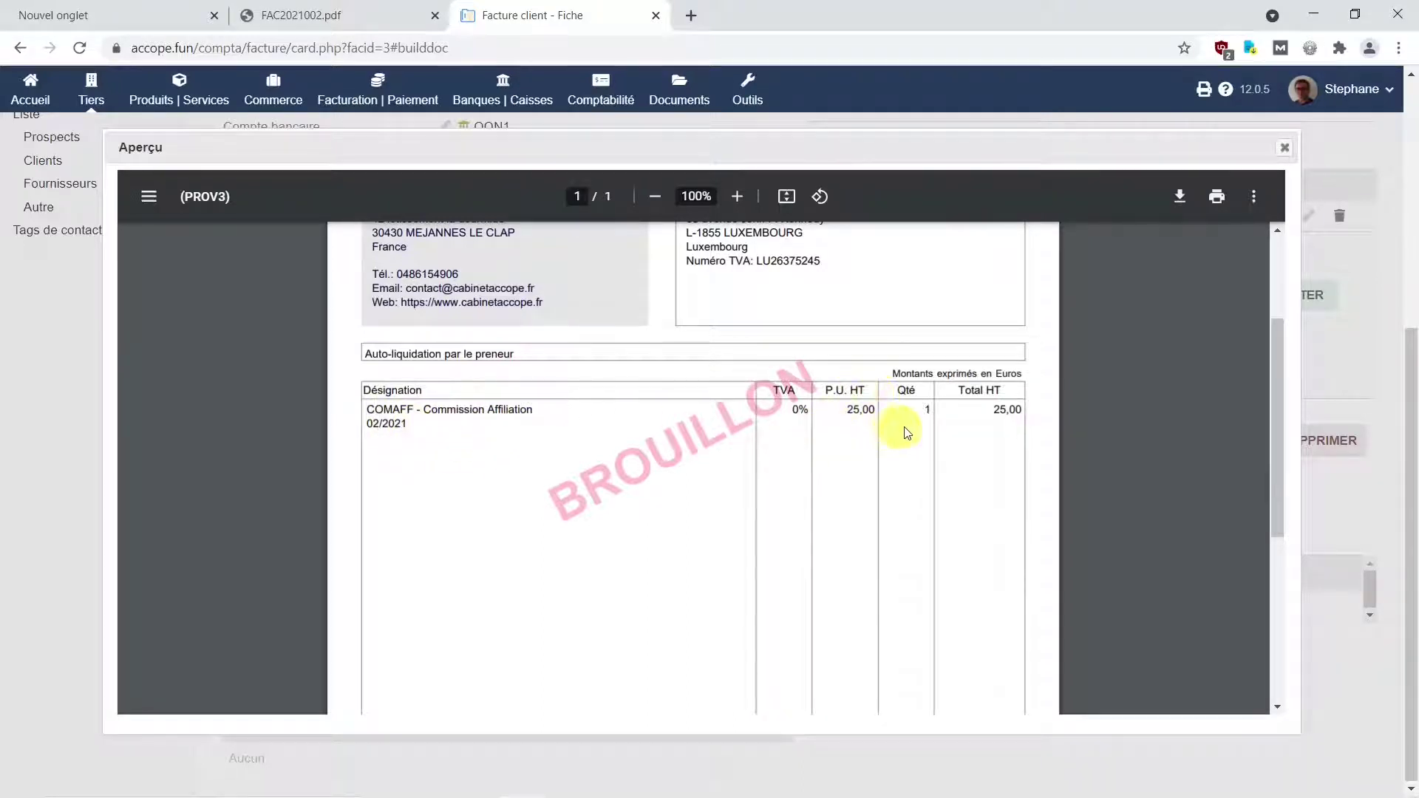
Check the totals and payment details on the draft PDF, close the preview, and validate the invoice.
scroll(957, 453, "down", 6)
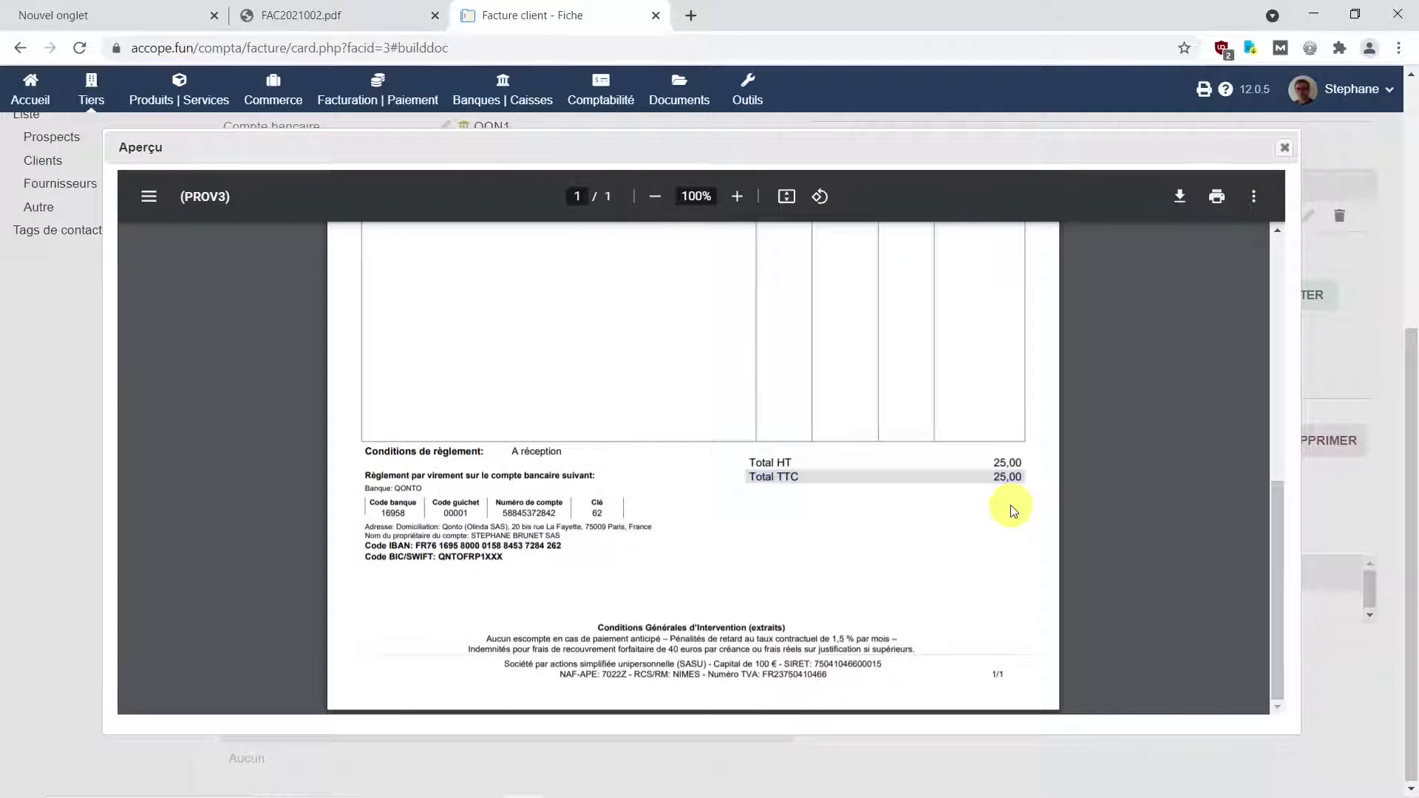
left_click(1287, 149)
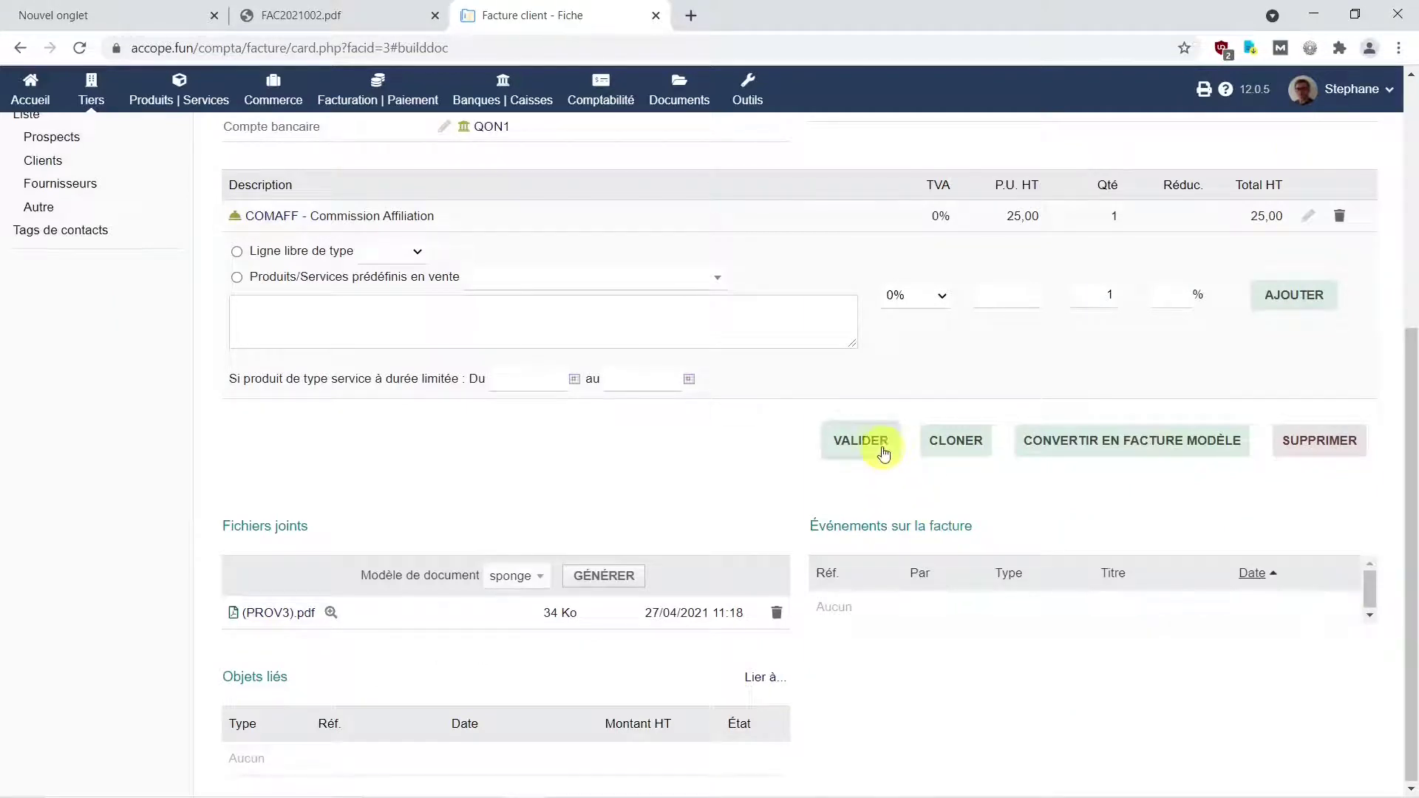
left_click(851, 441)
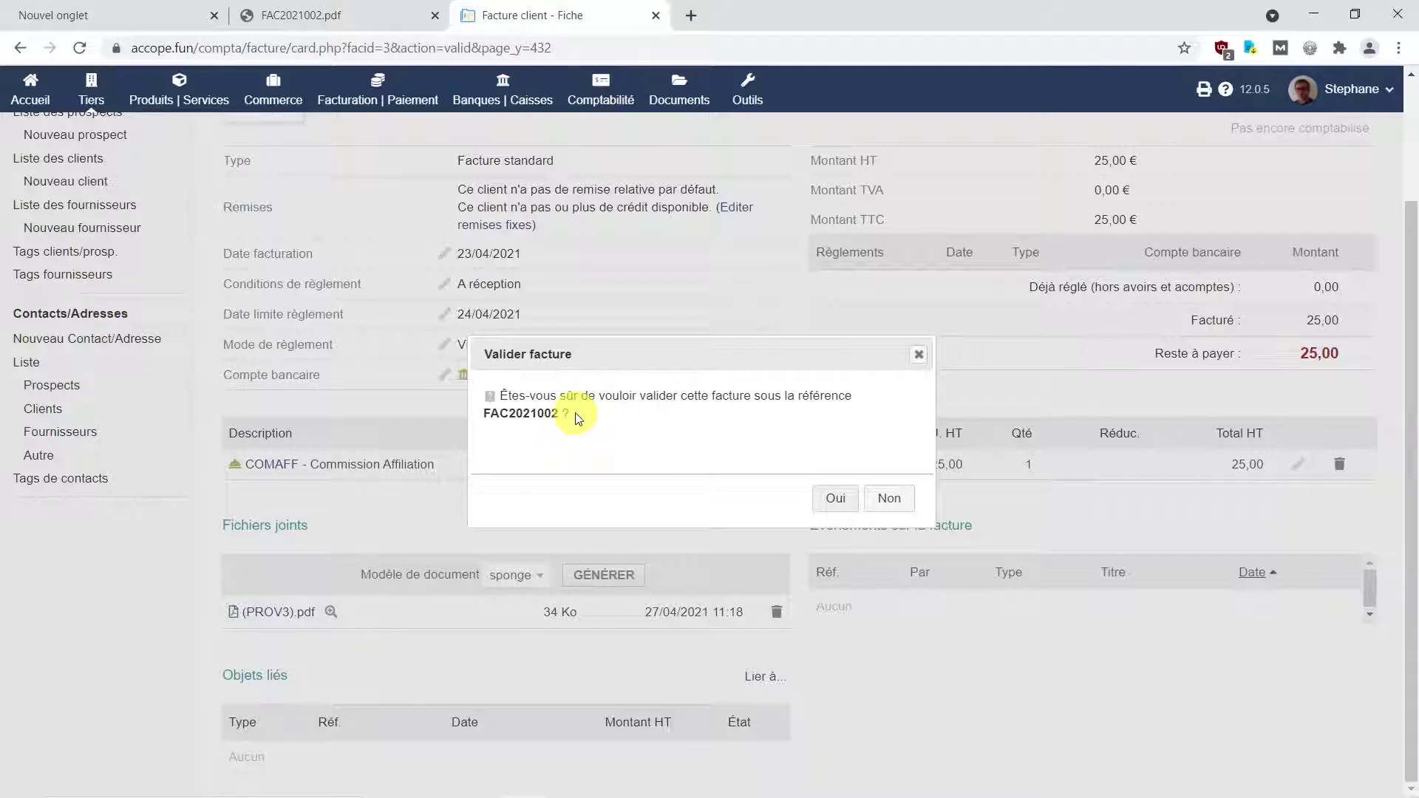
left_click(837, 500)
Generate the validated invoice's PDF with the sponge template and review its contents in the preview.
scroll(836, 503, "down", 3)
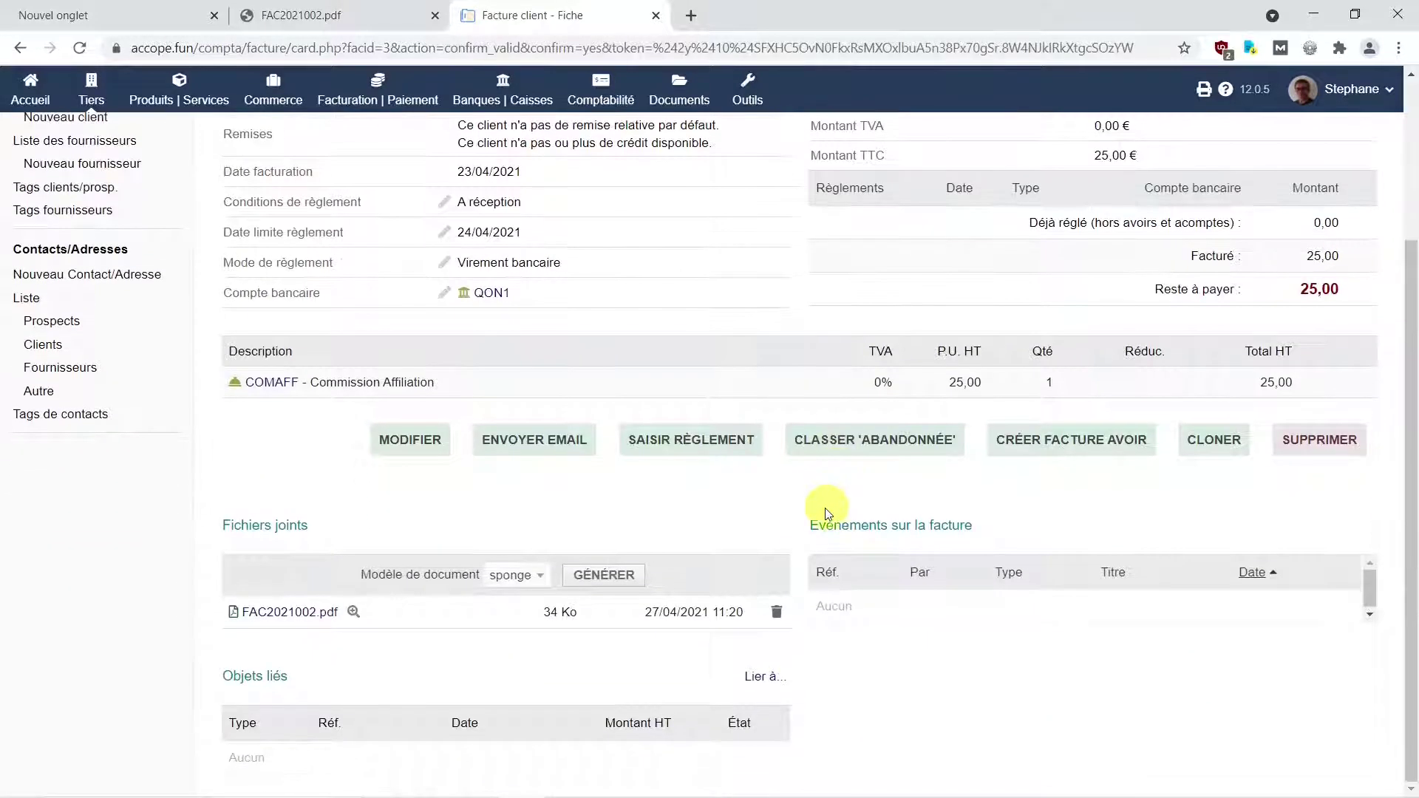
left_click(615, 585)
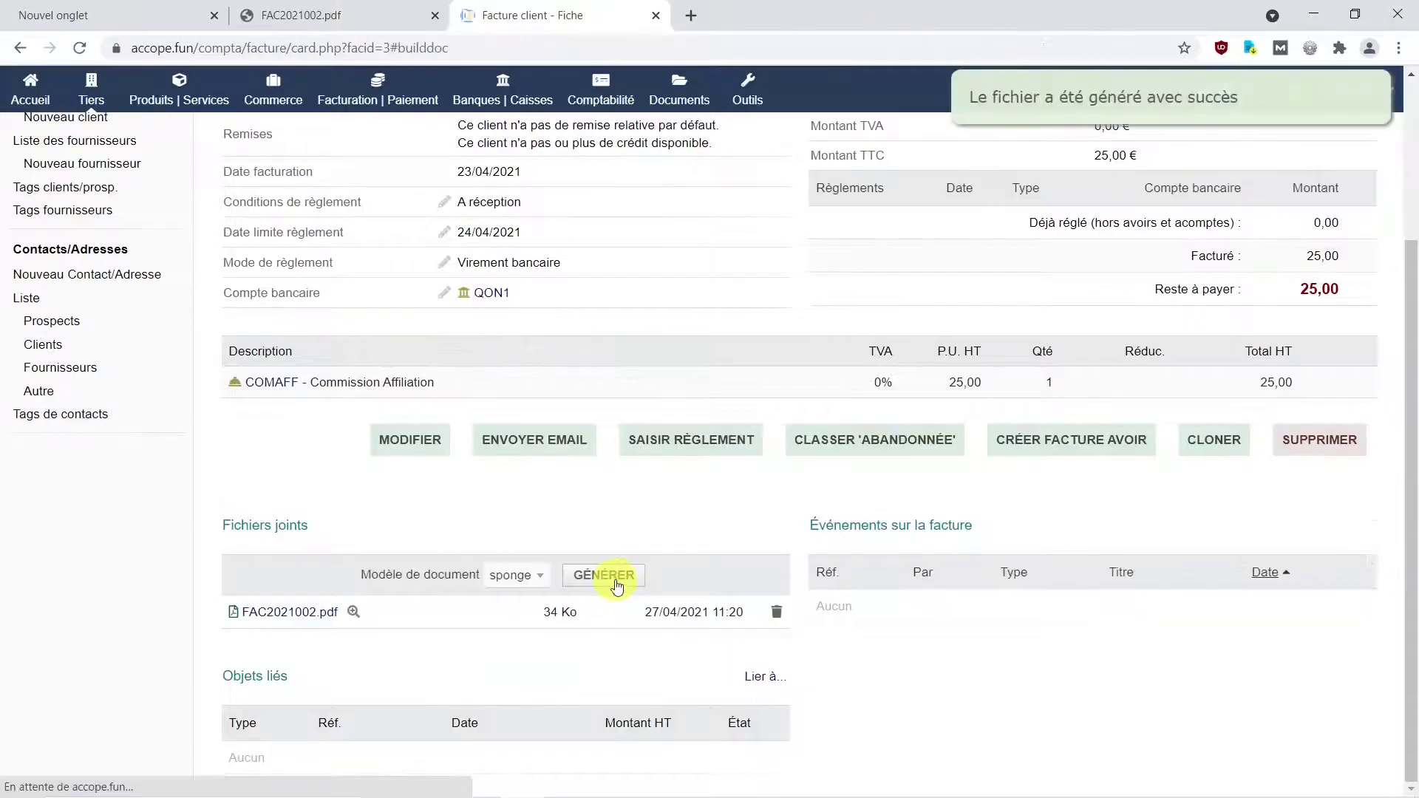
left_click(354, 614)
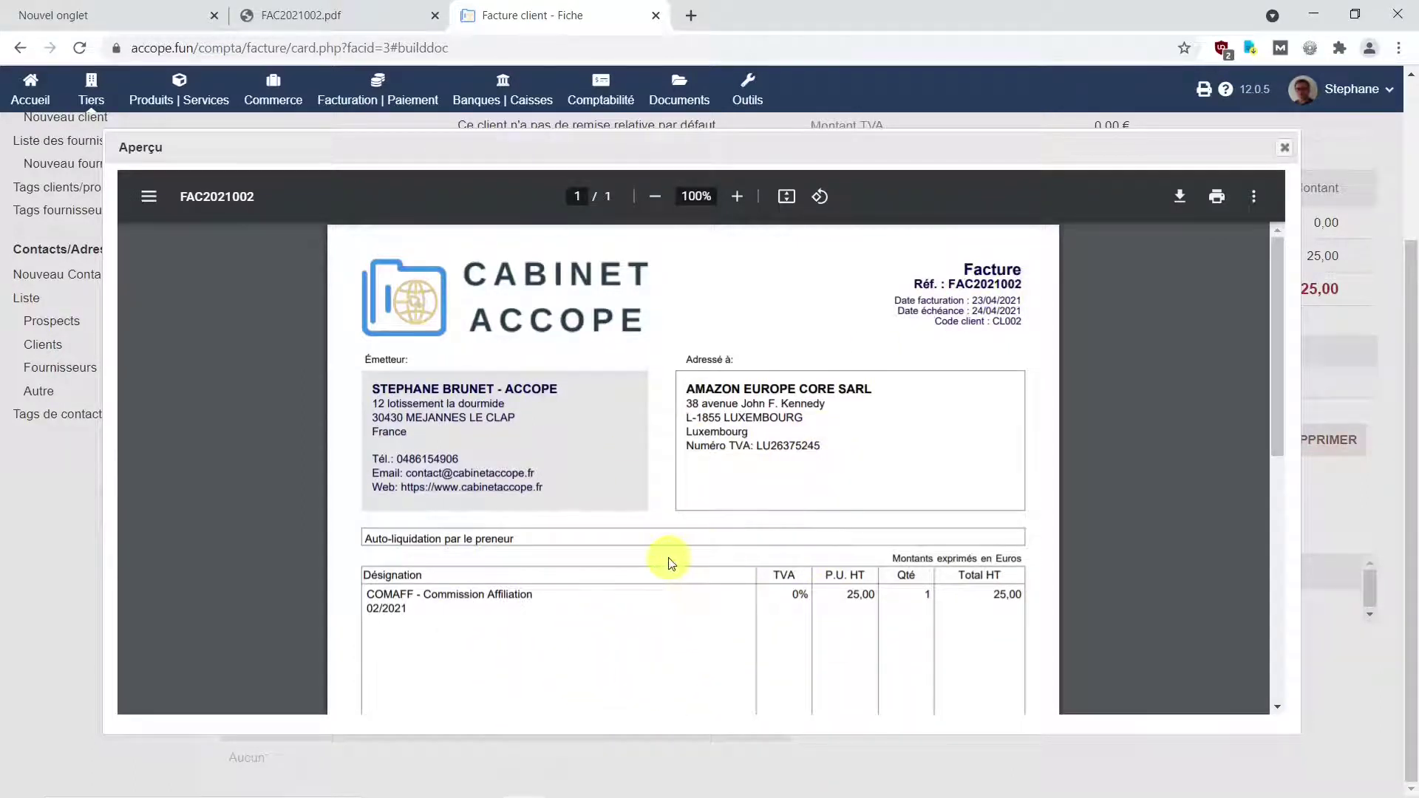
scroll(677, 601, "down", 3)
scroll(677, 601, "down", 5)
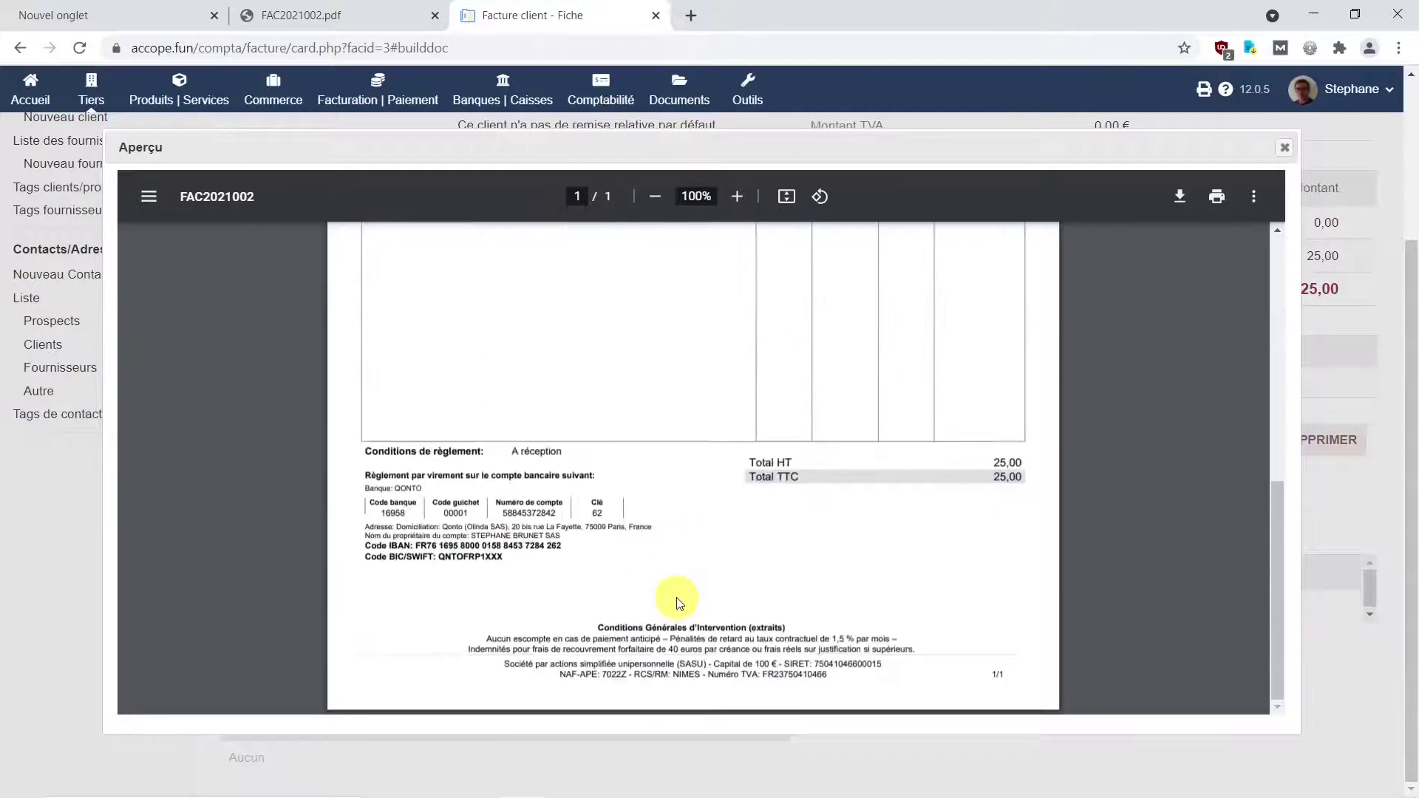
scroll(677, 602, "up", 8)
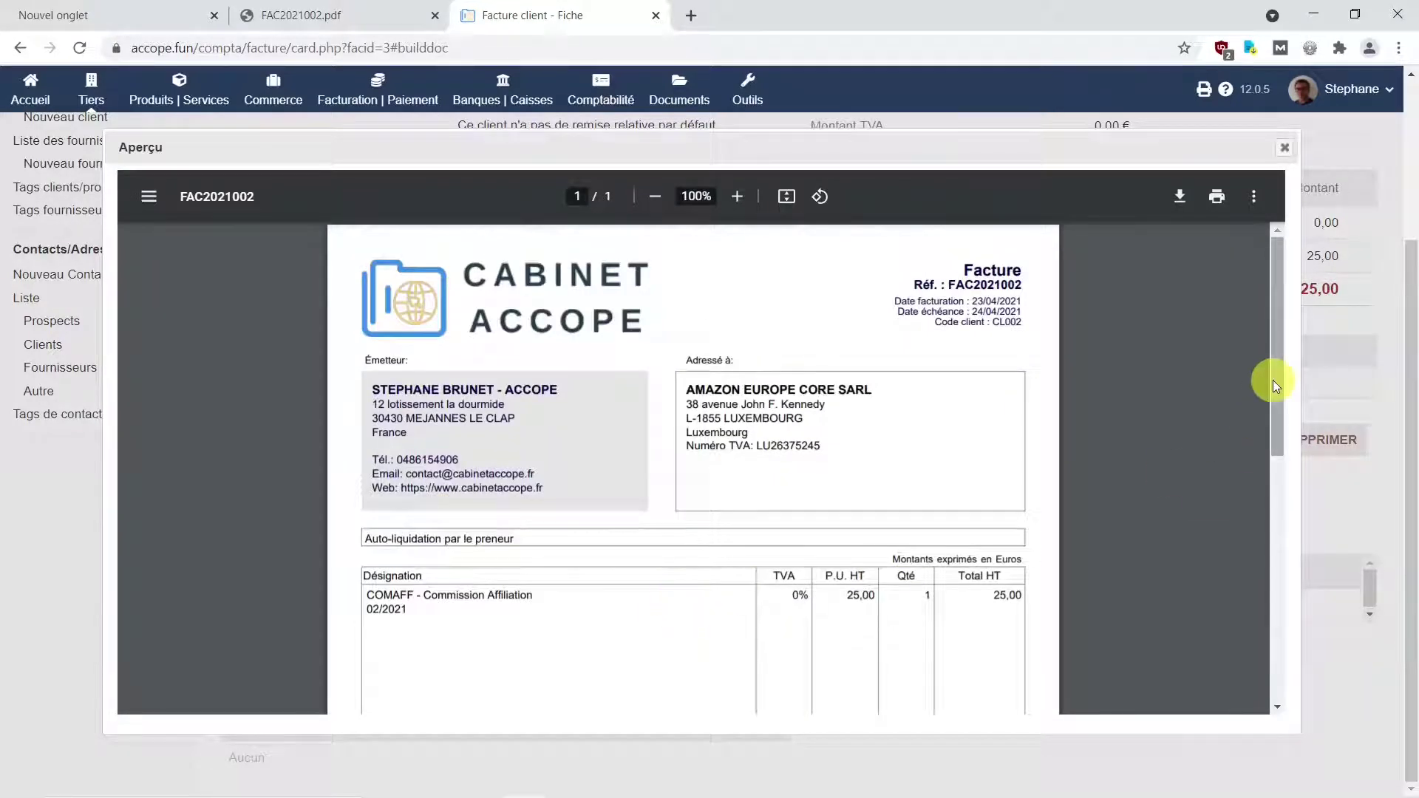
left_click(1287, 148)
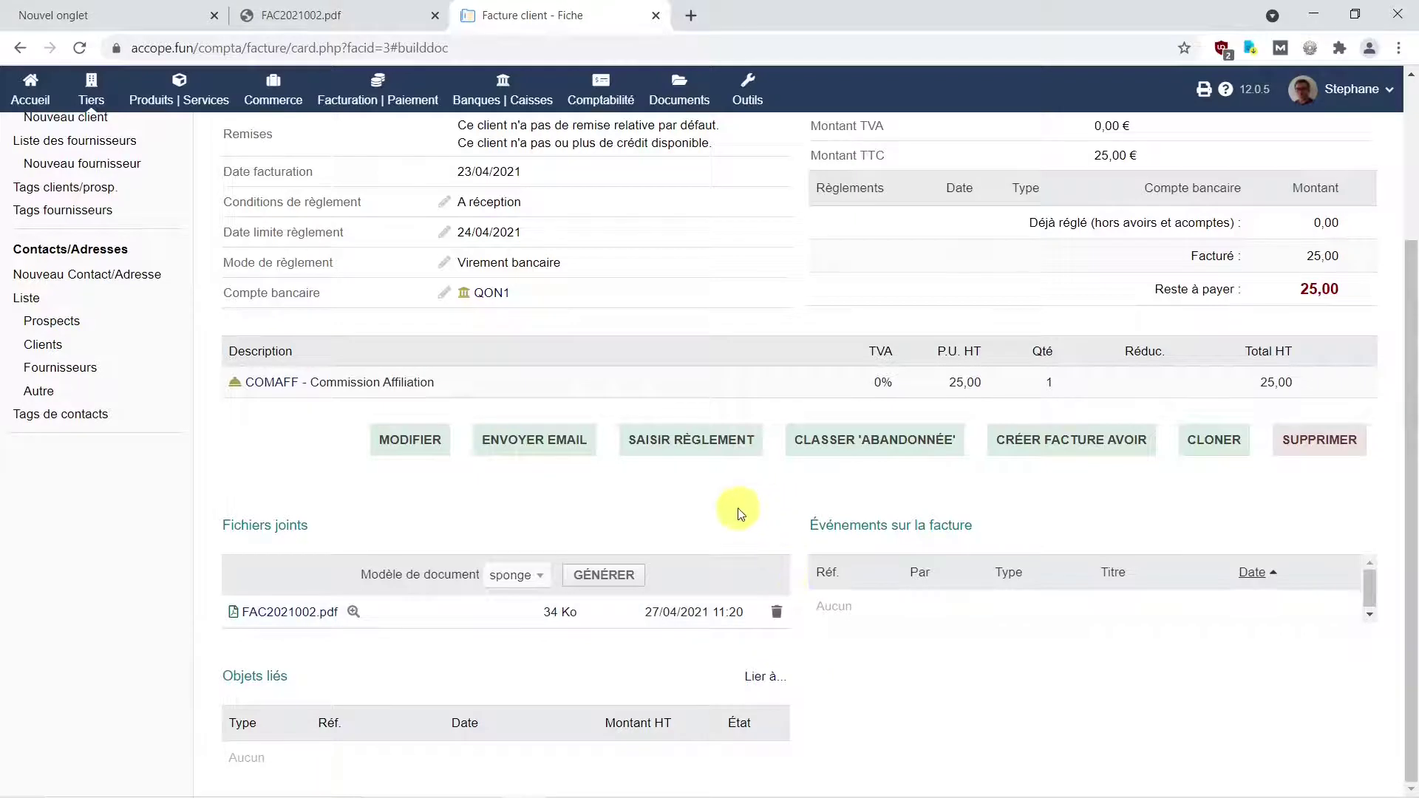
Record and confirm the customer's payment of 25 for the invoice, dated 24/04/2021, by bank transfer to the QONTO account.
left_click(688, 446)
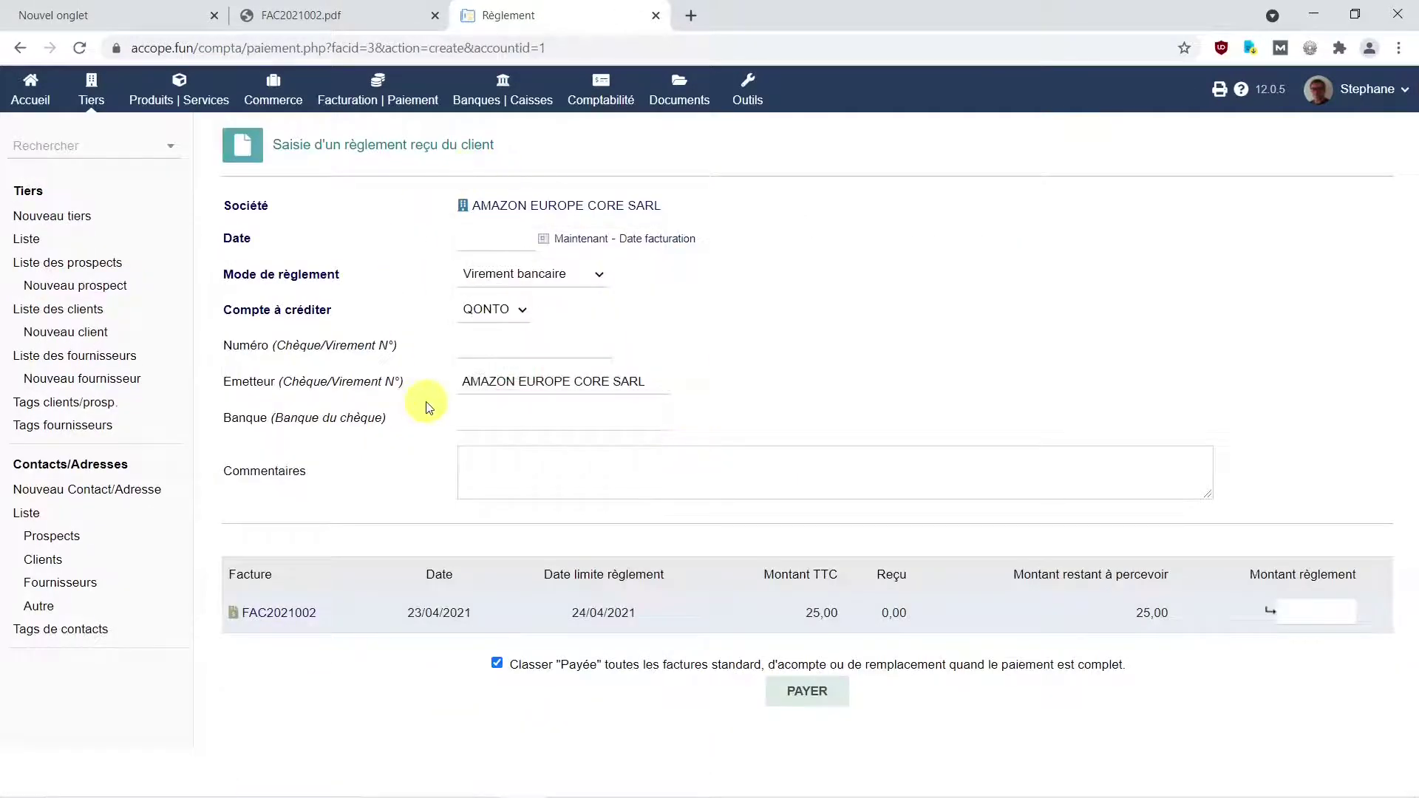
mouse_move(602, 205)
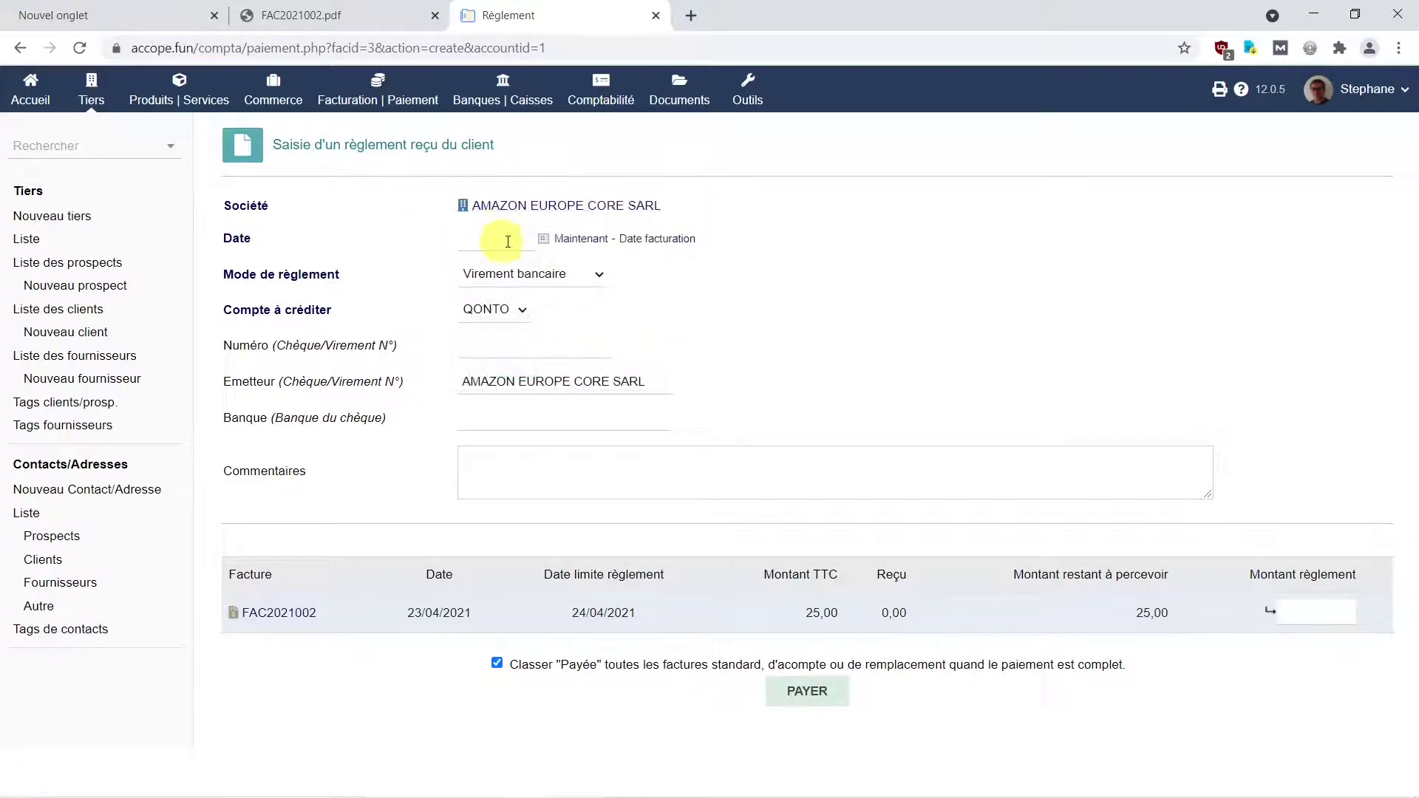
left_click(549, 238)
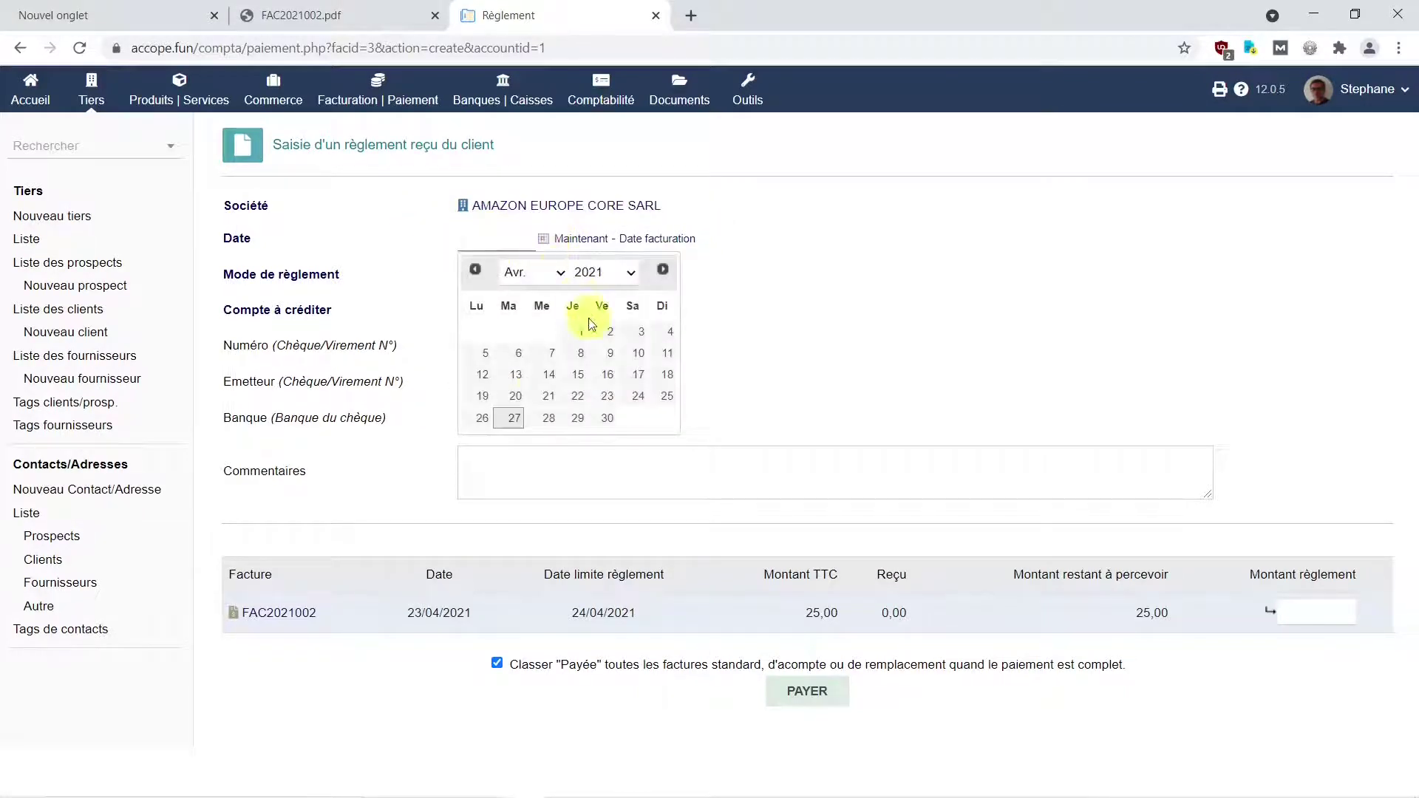
left_click(638, 397)
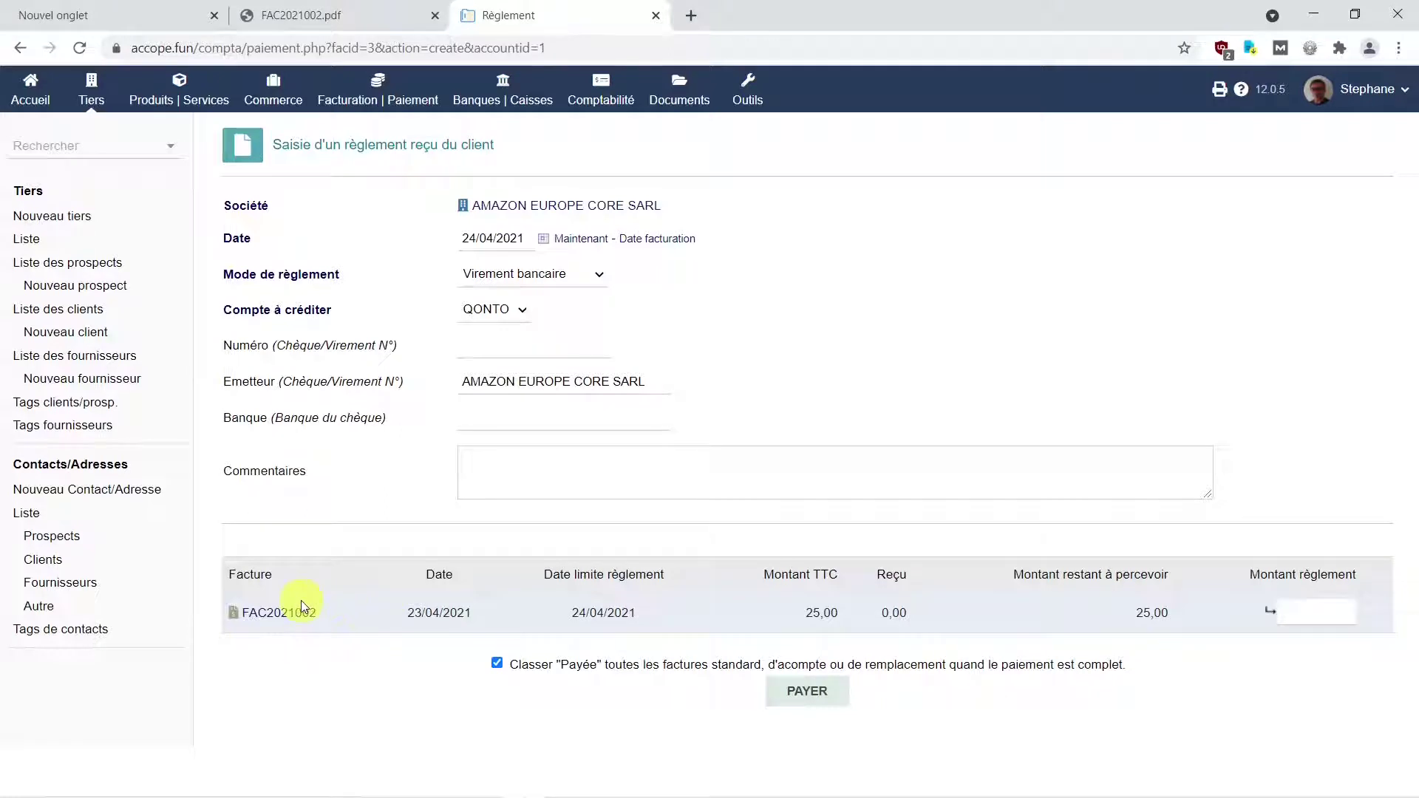
mouse_move(269, 612)
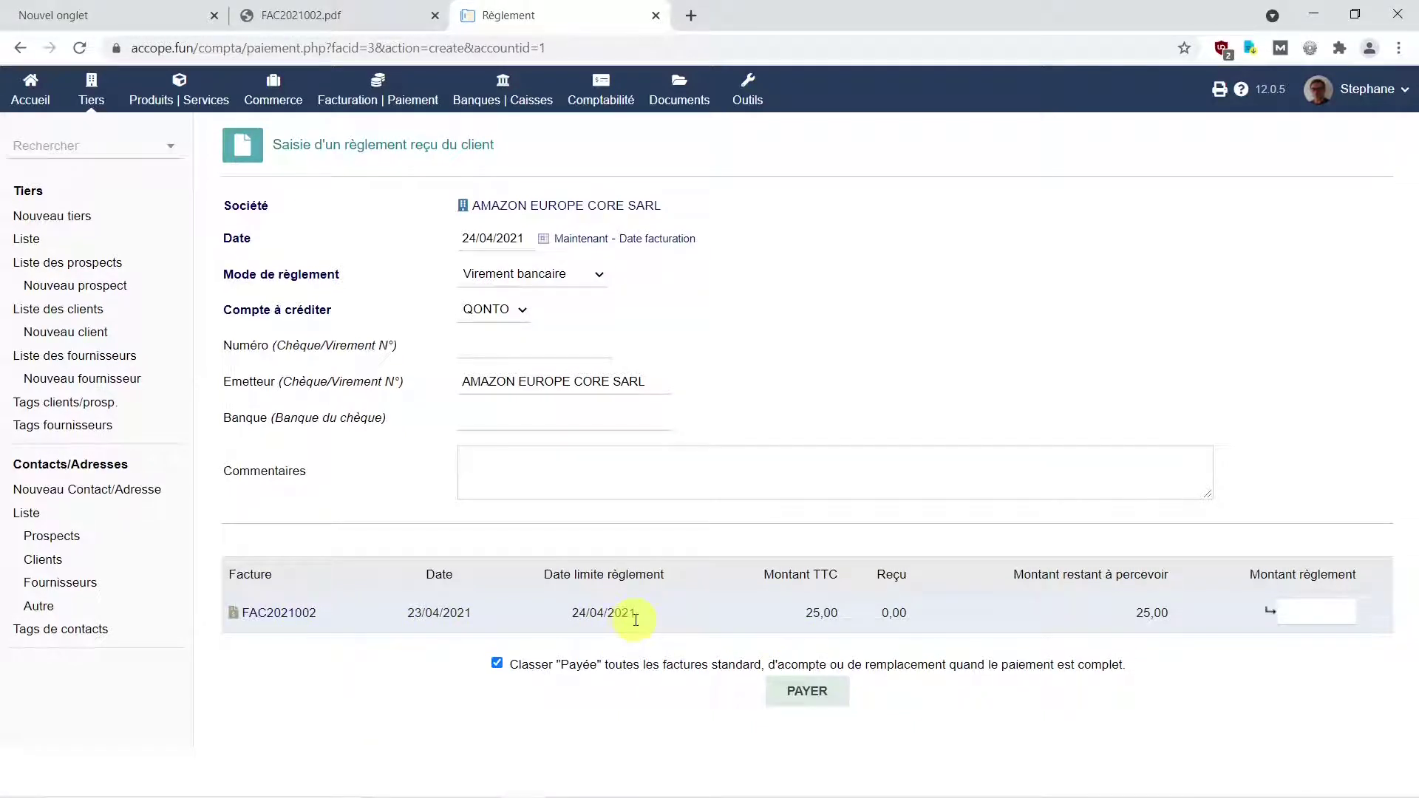
left_click(1313, 612)
left_click(1270, 614)
left_click(814, 695)
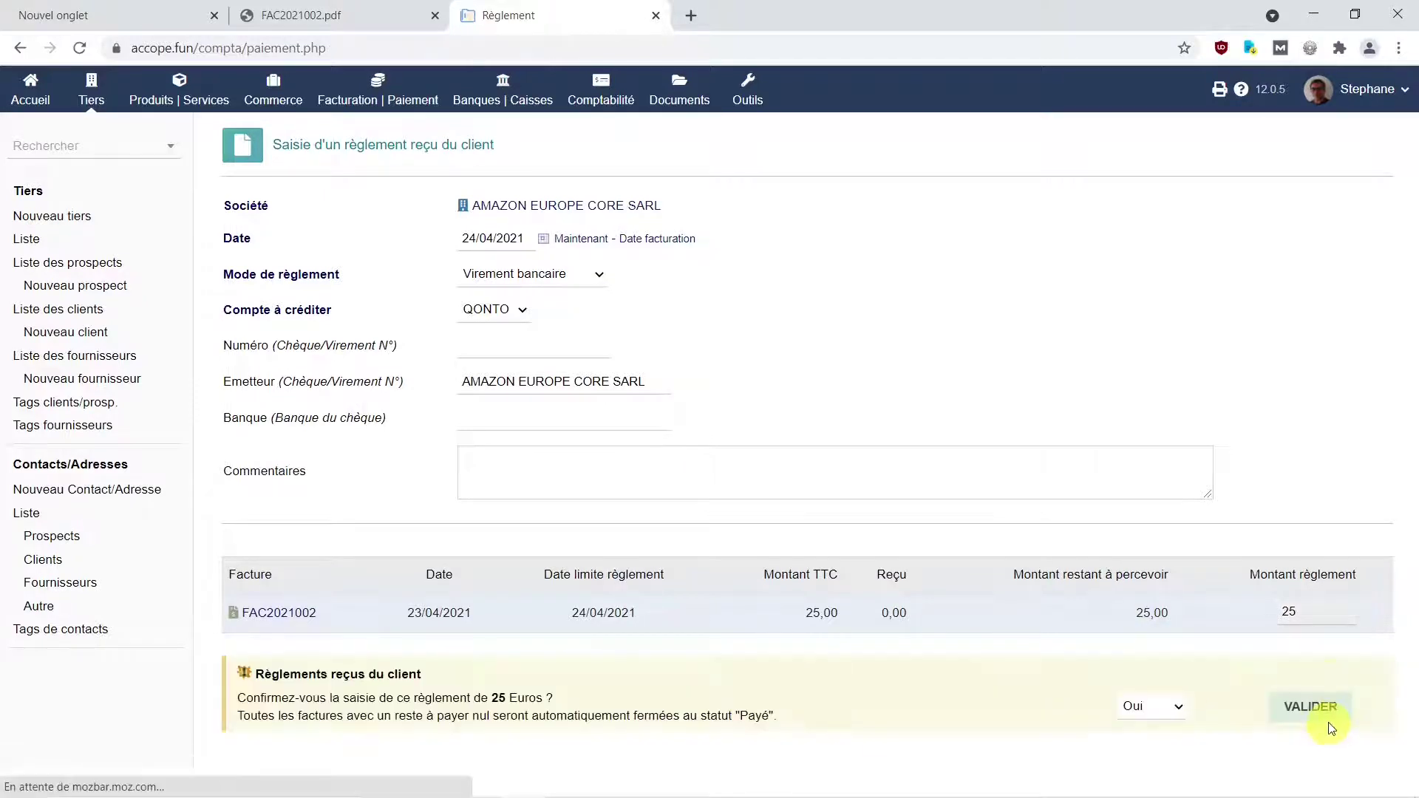
left_click(1311, 708)
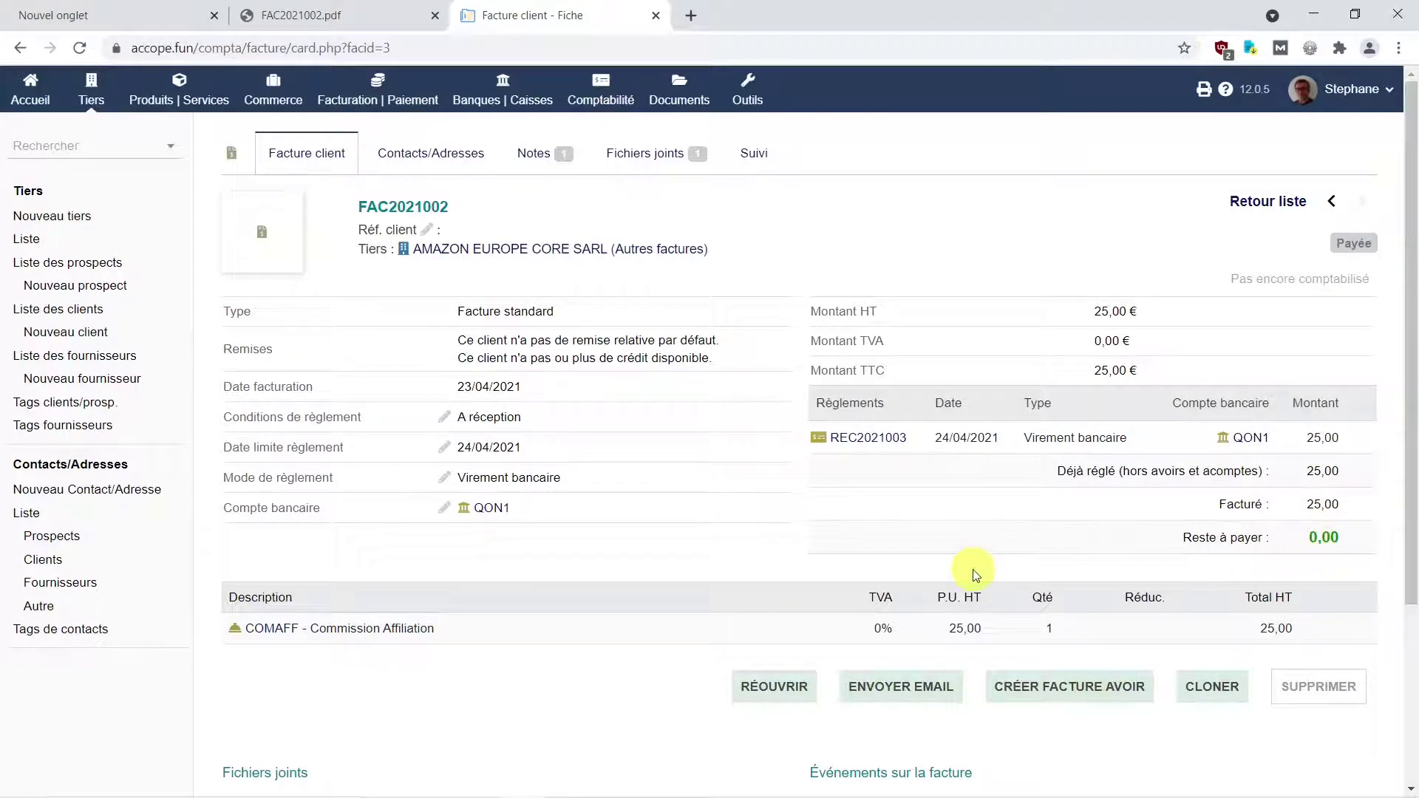
Preview the paid invoice's PDF and check the amount paid, remaining balance and payments listed under the totals.
scroll(633, 586, "down", 3)
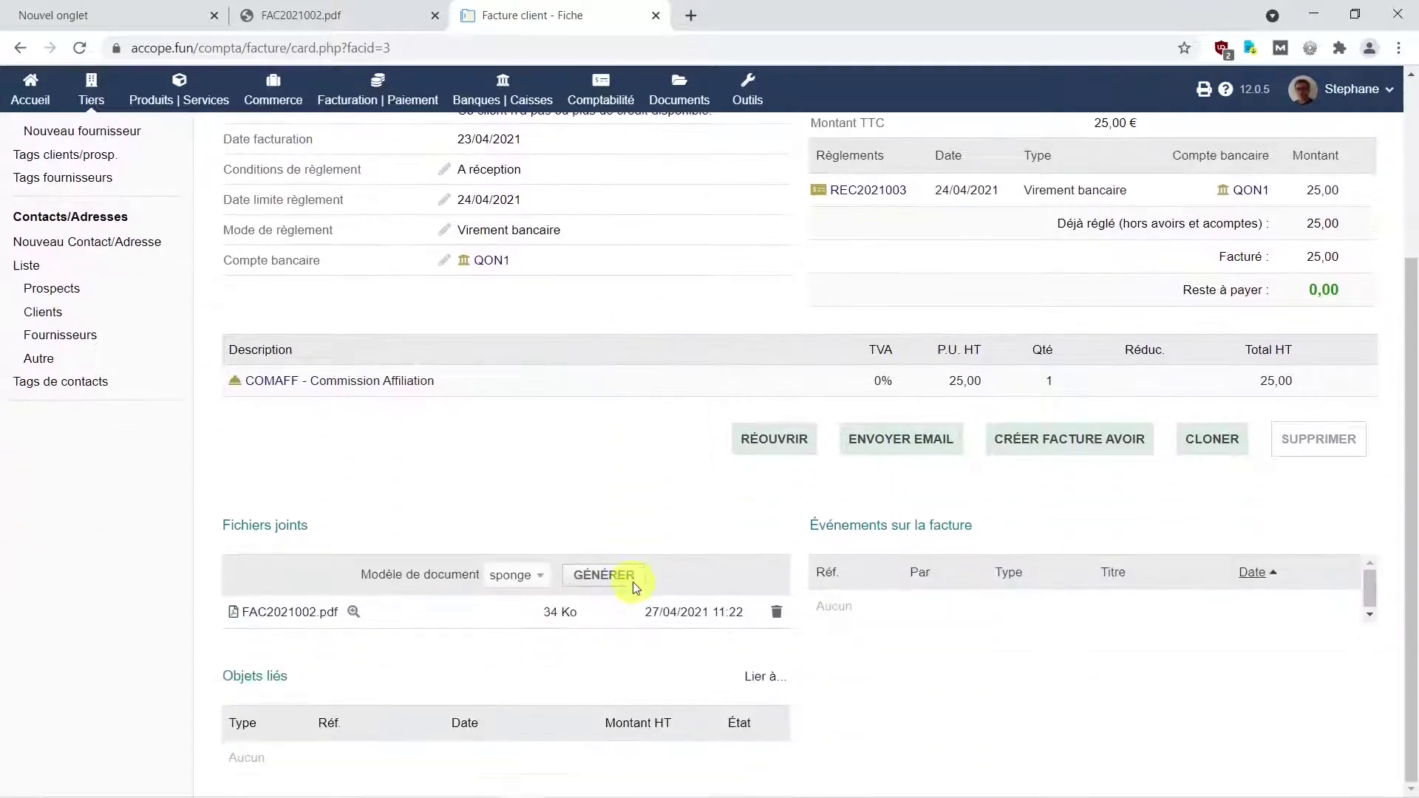
left_click(353, 610)
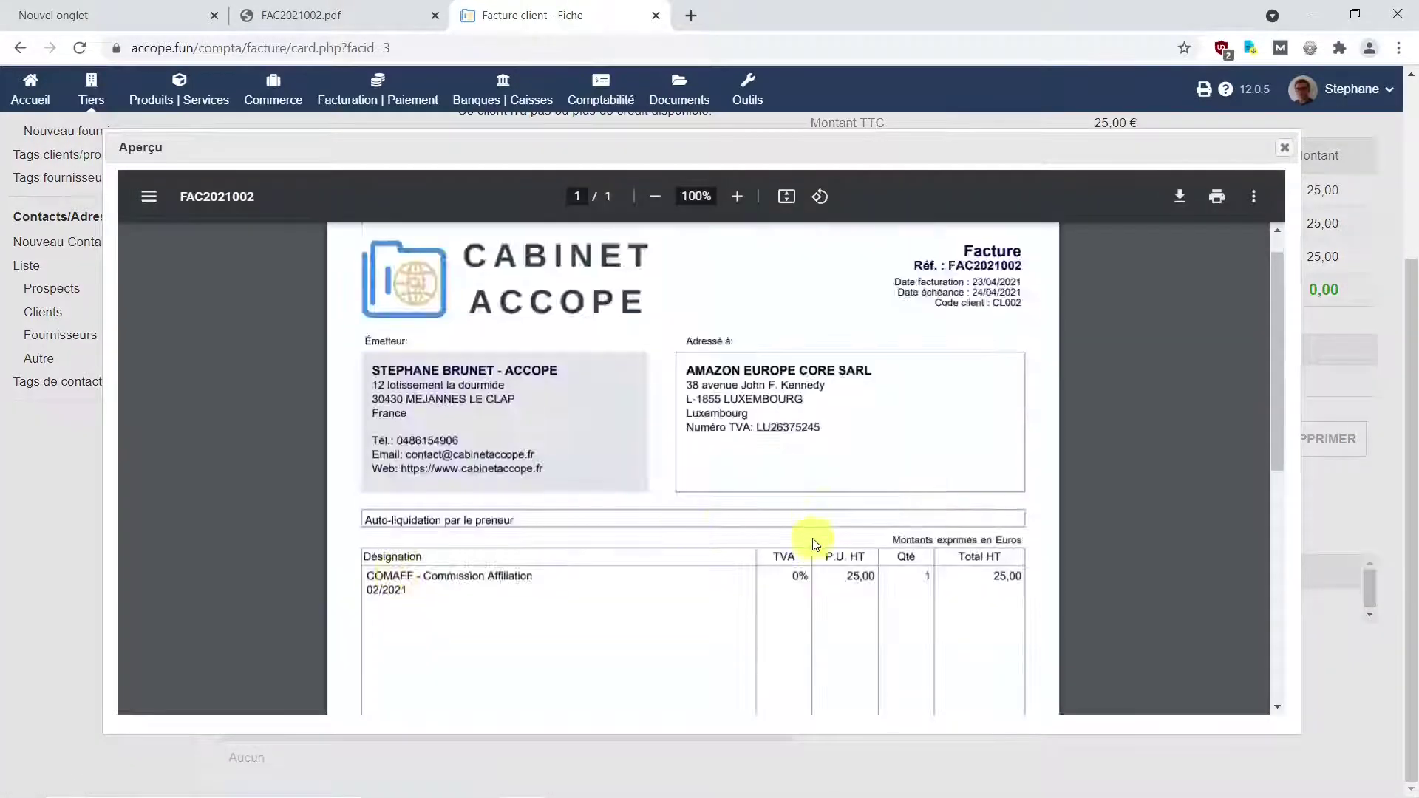
scroll(811, 542, "down", 5)
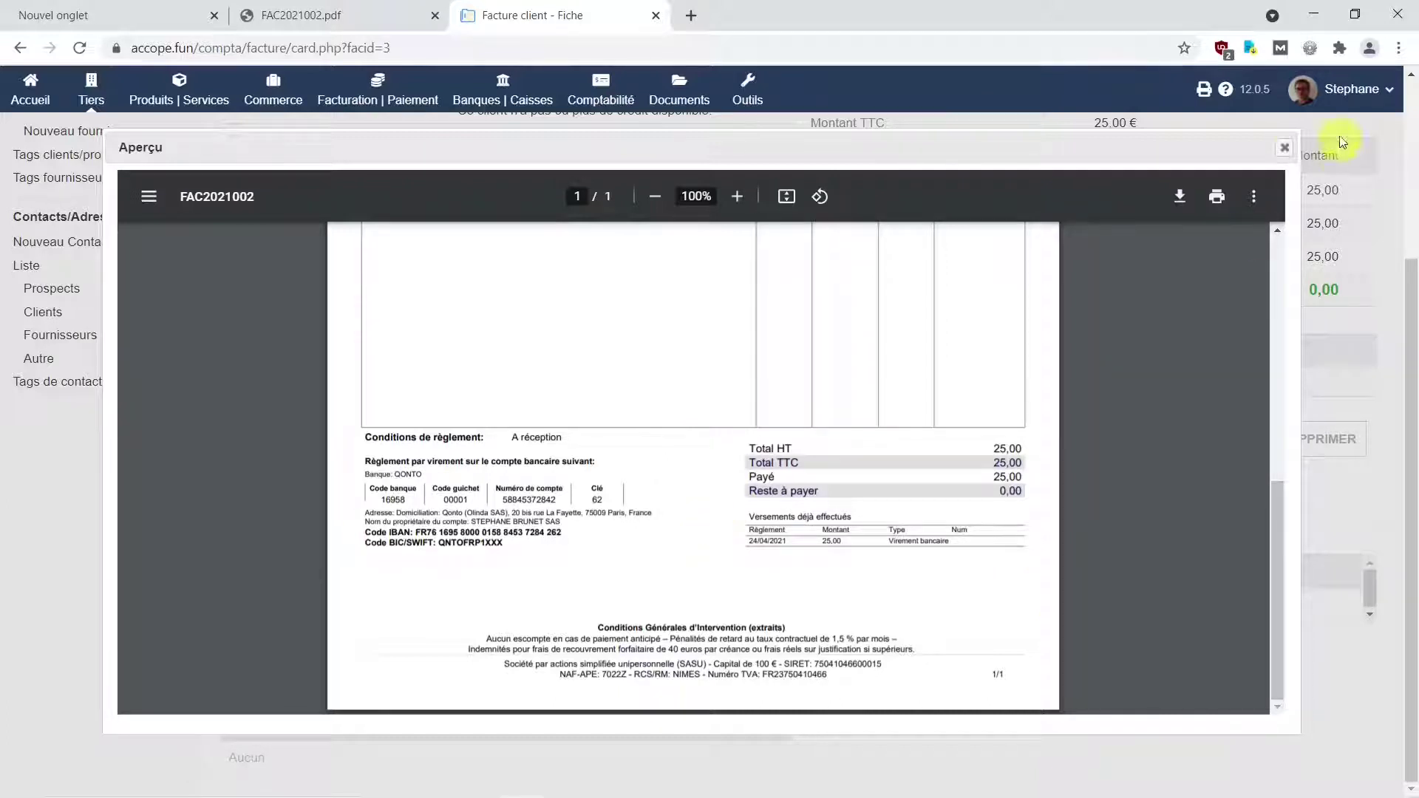
left_click(1285, 148)
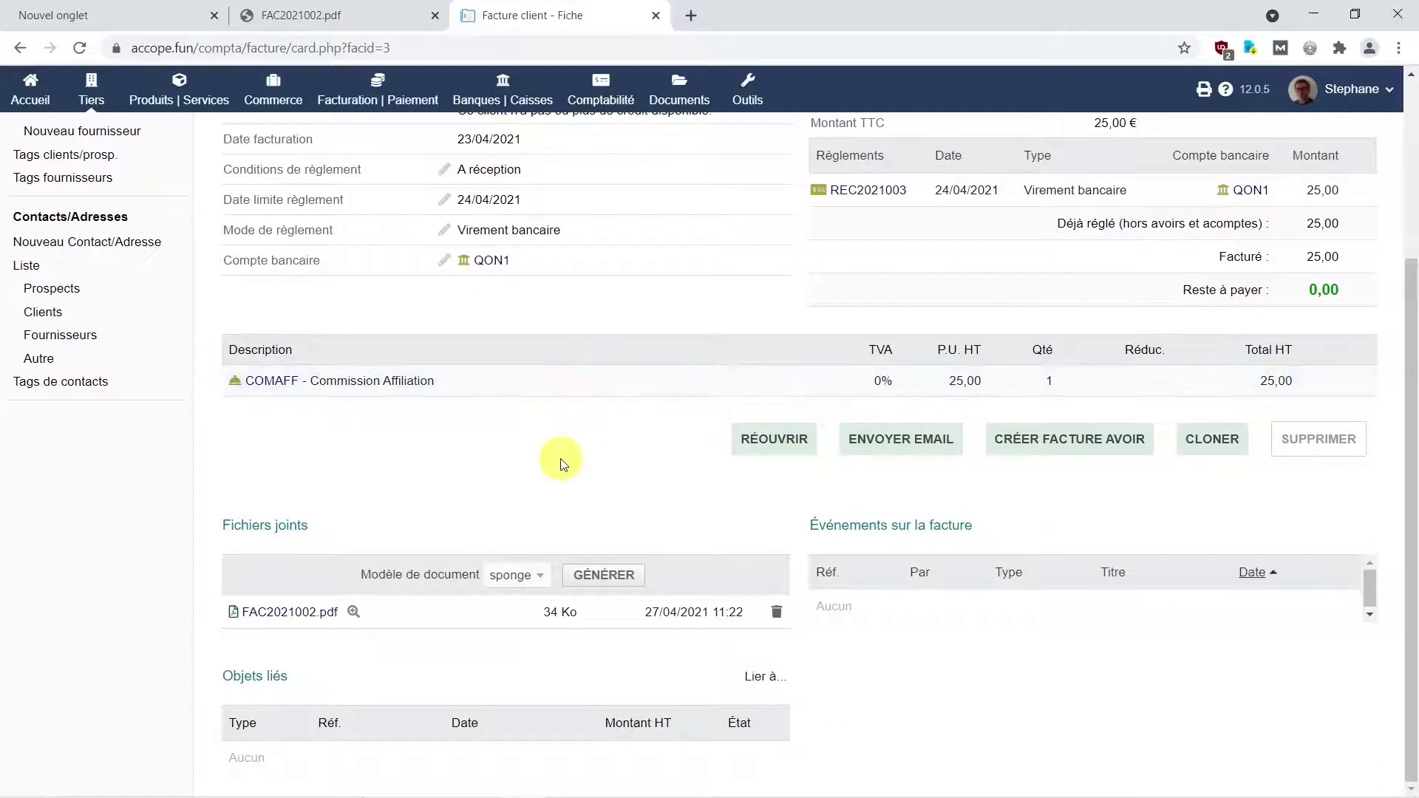
Automatically link the unlinked customer invoice lines to their accounting accounts in the accounting module.
left_click(602, 90)
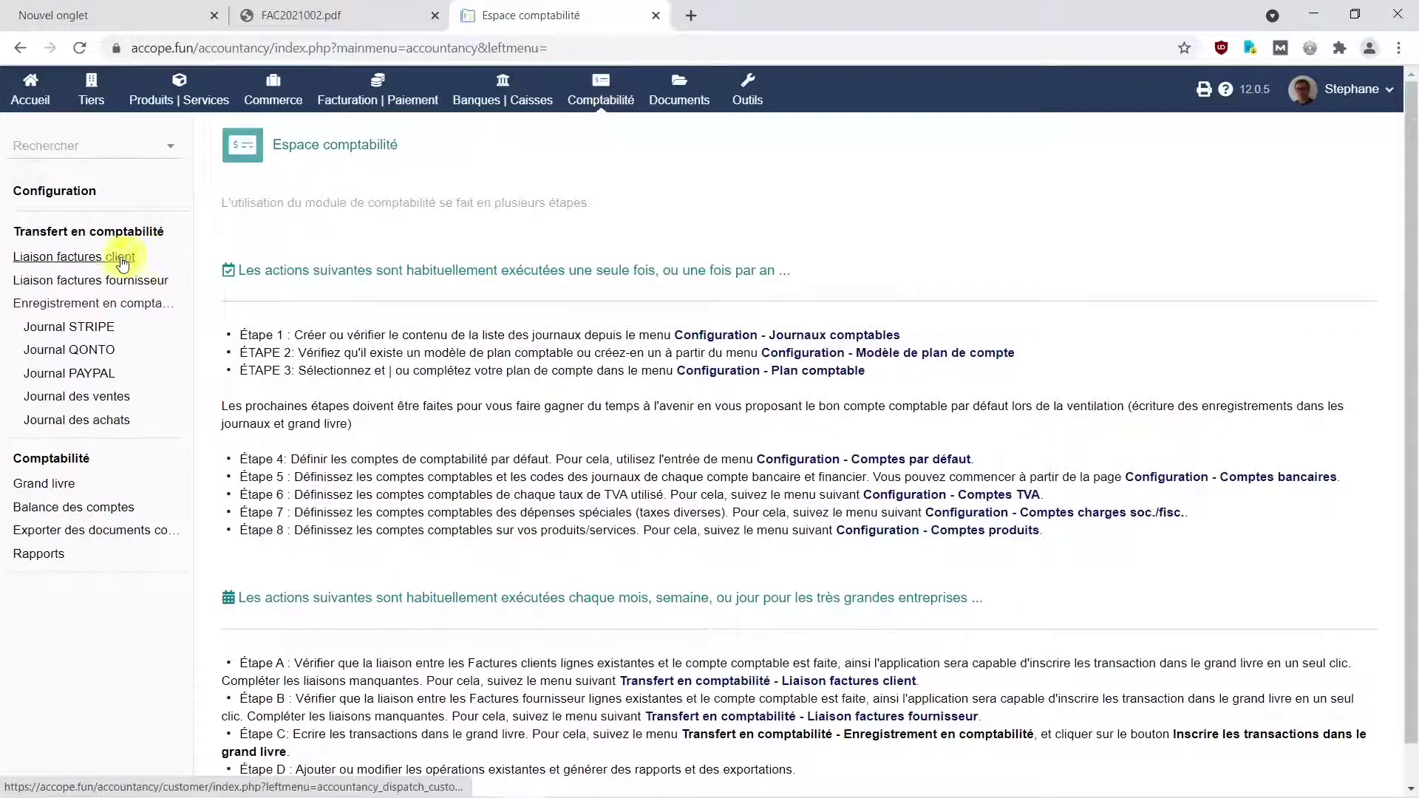
left_click(76, 260)
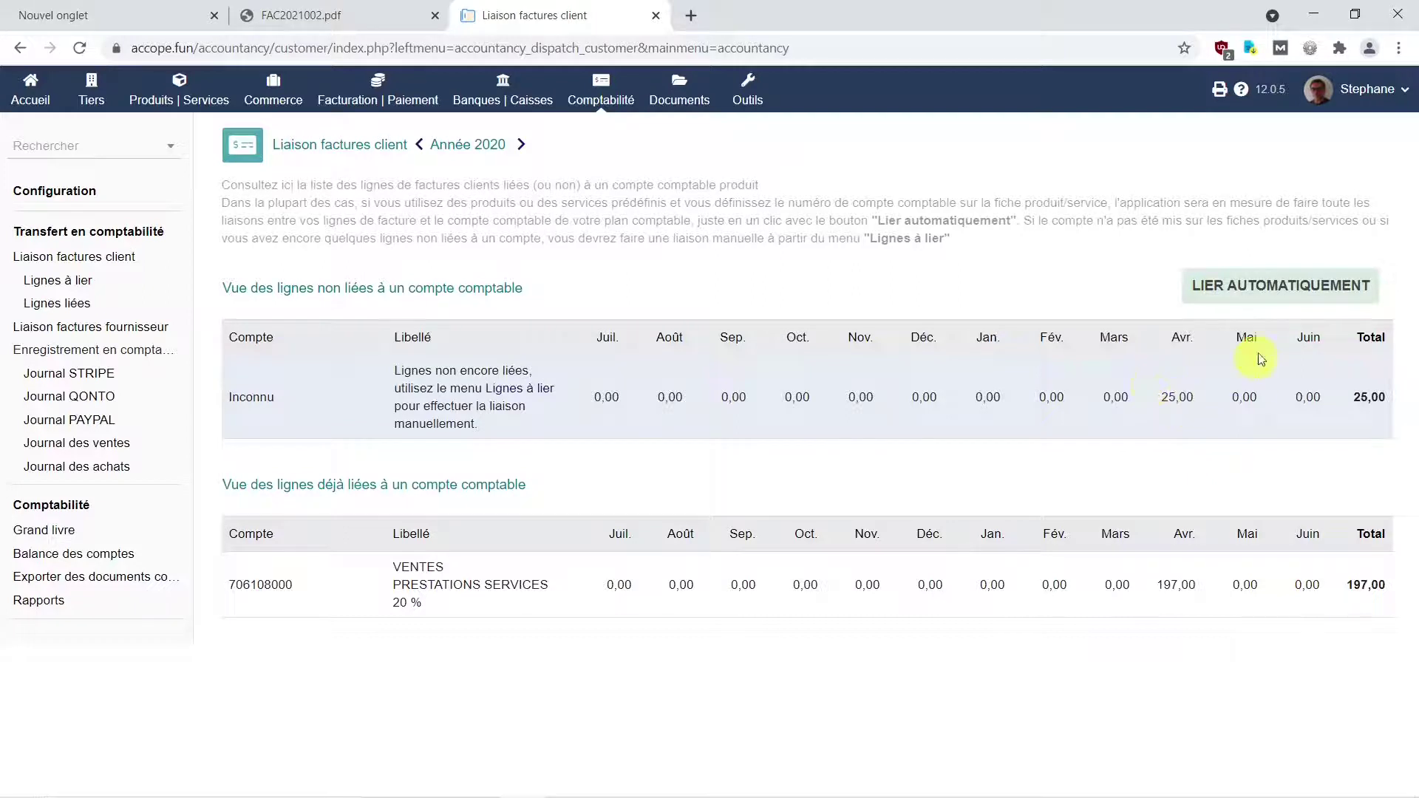
left_click(1272, 289)
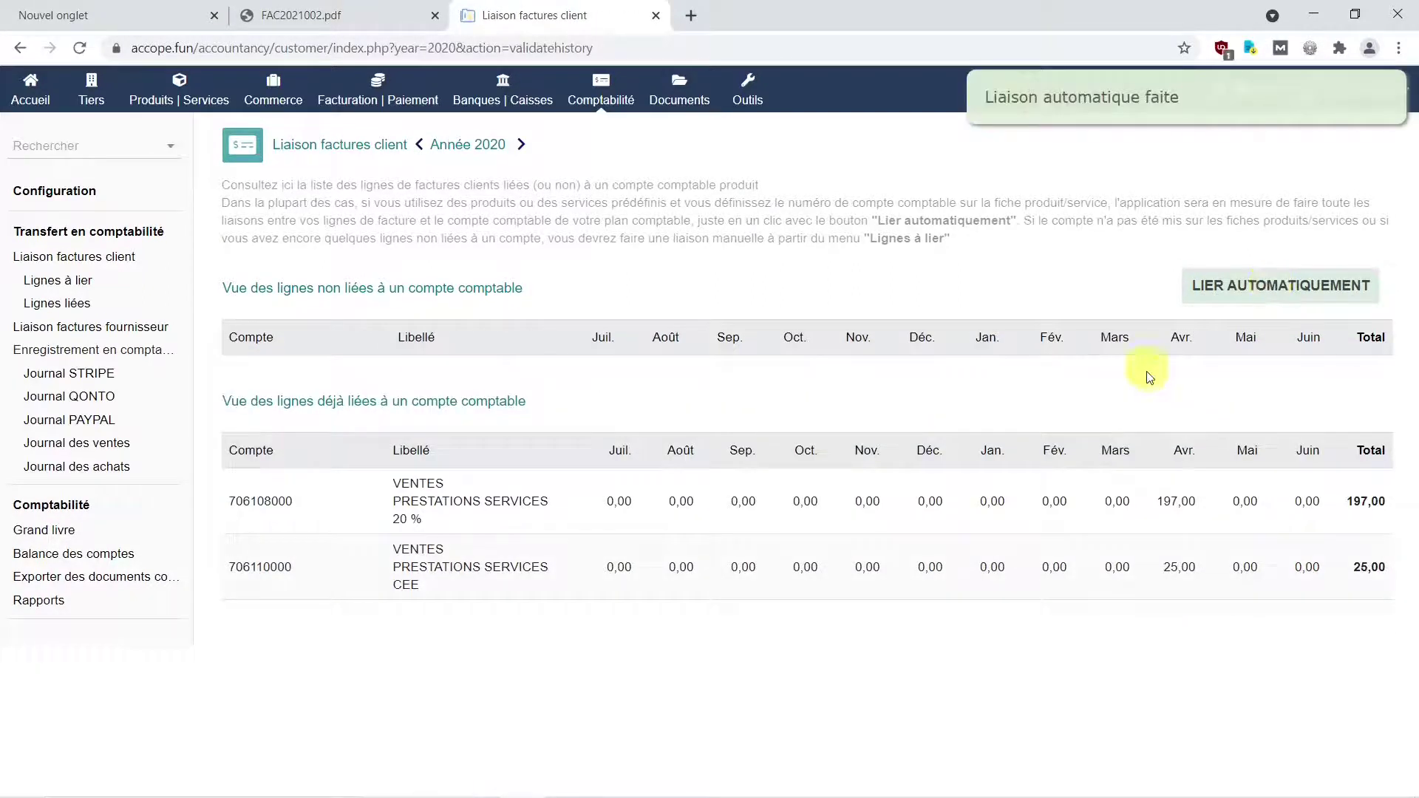
left_click(1096, 117)
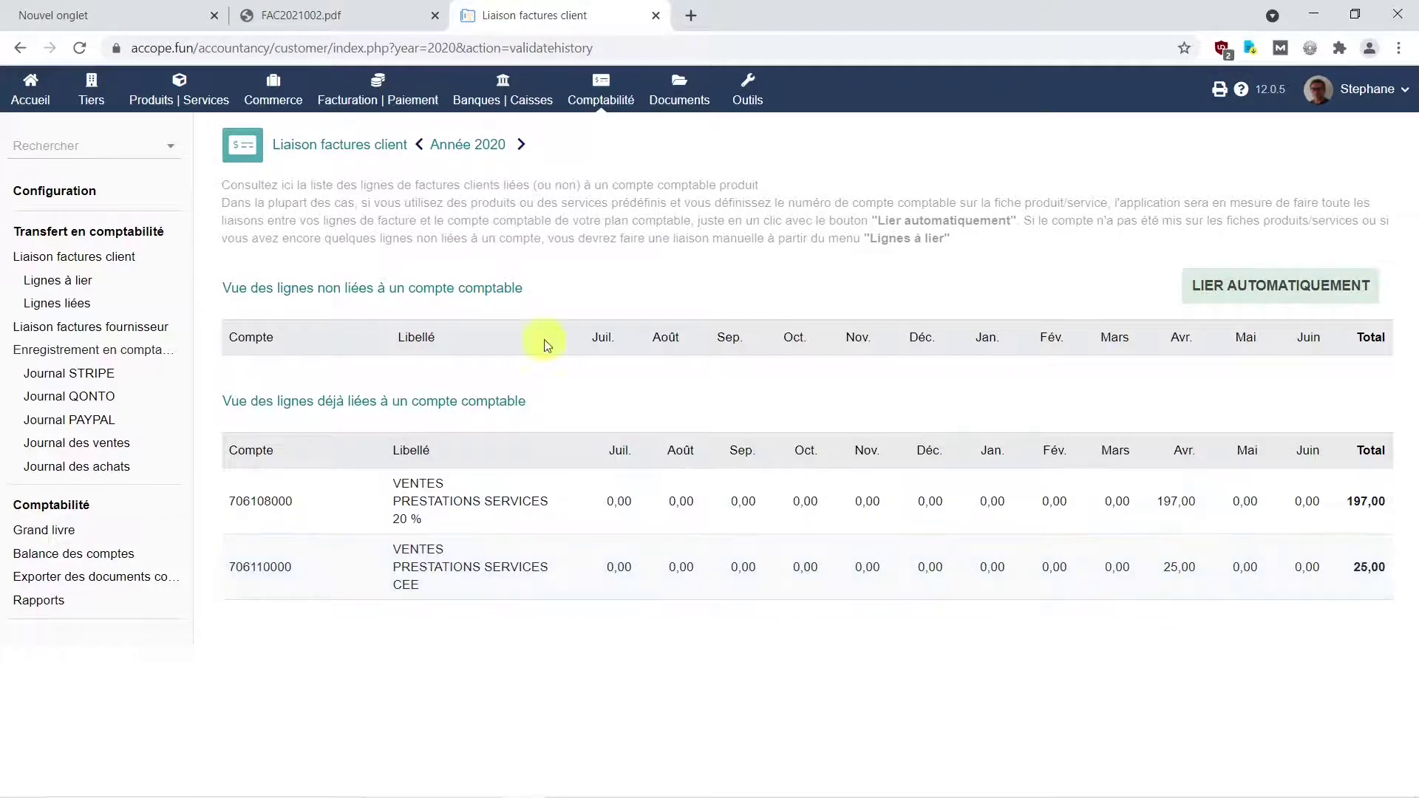
Display the sales journal for 01/04/2021 to 30/04/2021 and examine its invoice entries.
left_click(78, 445)
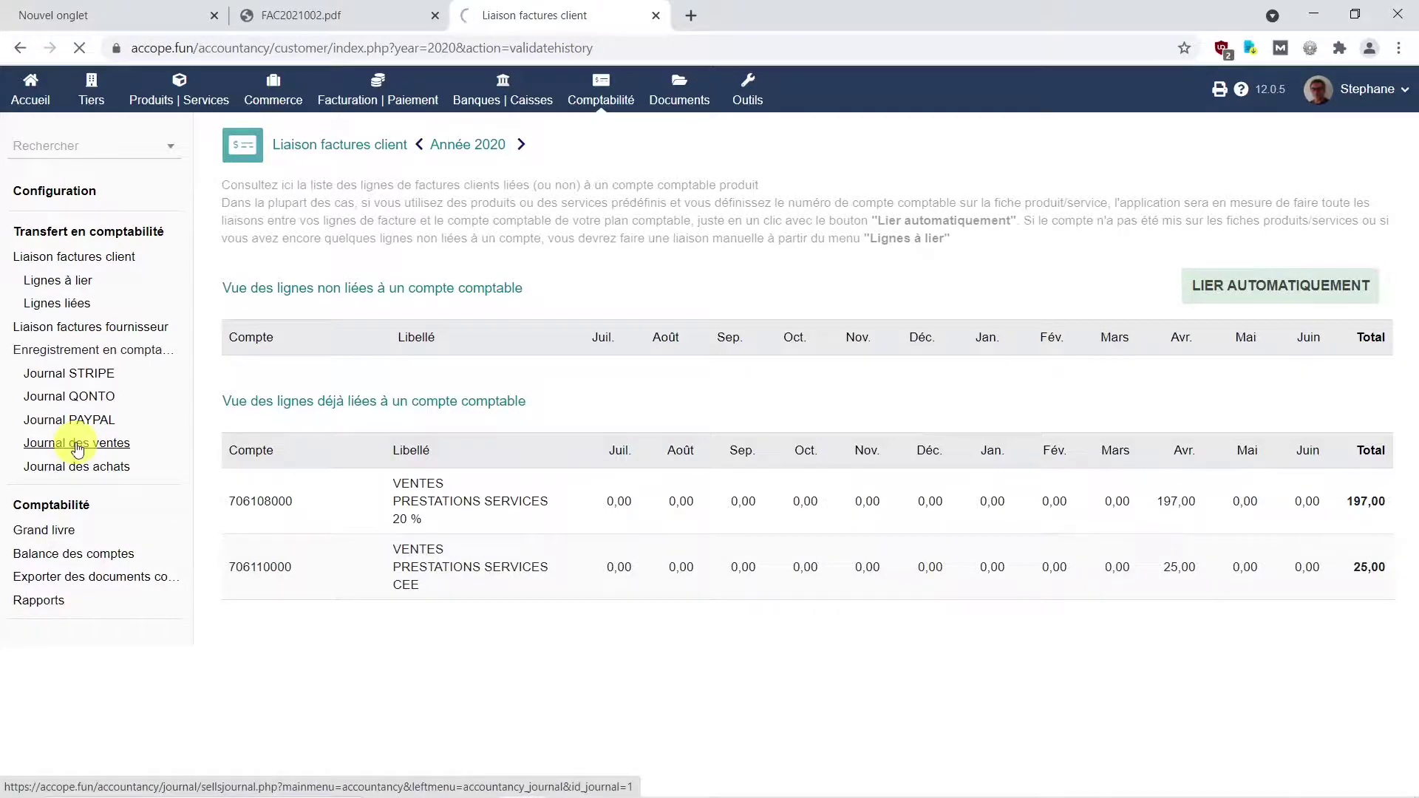
left_click(357, 237)
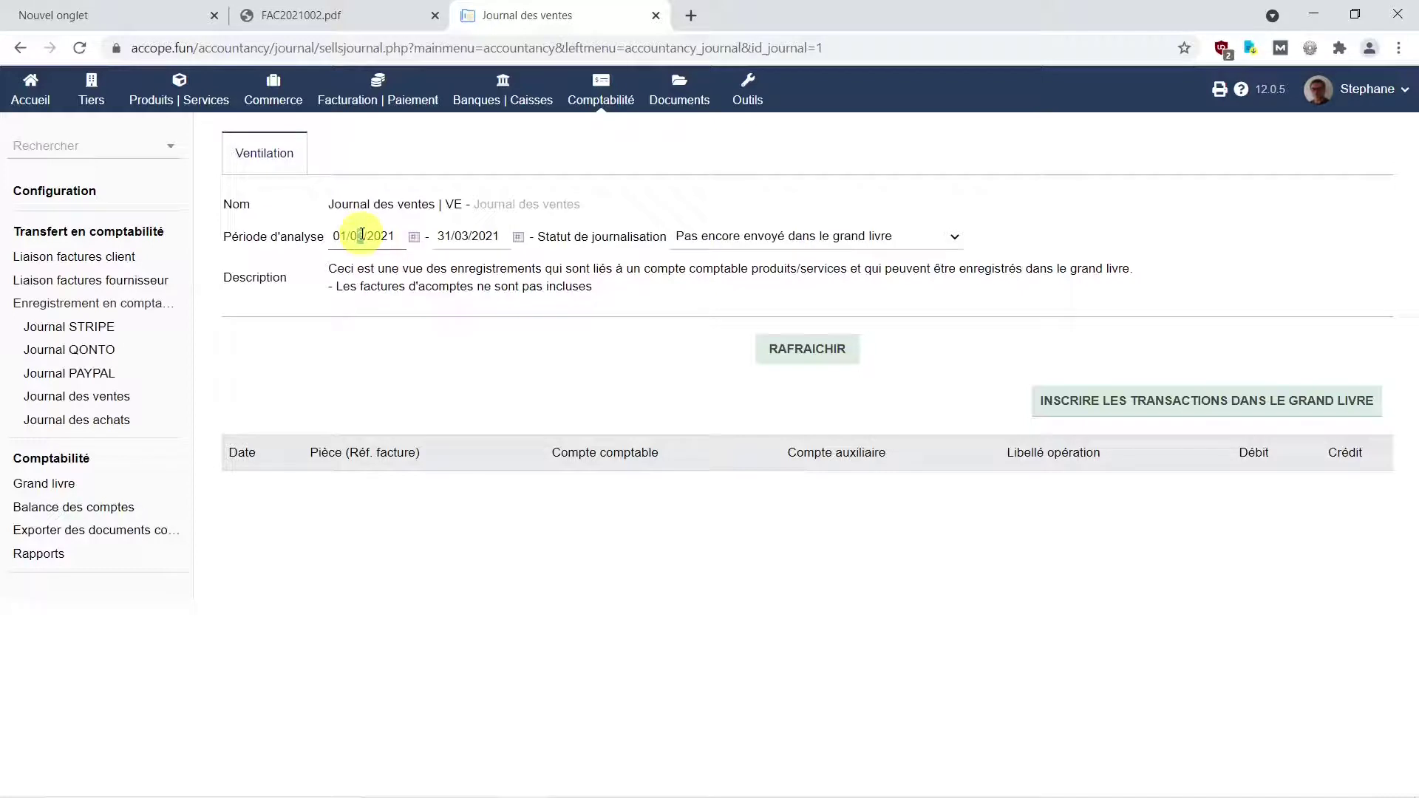
triple_click(444, 236)
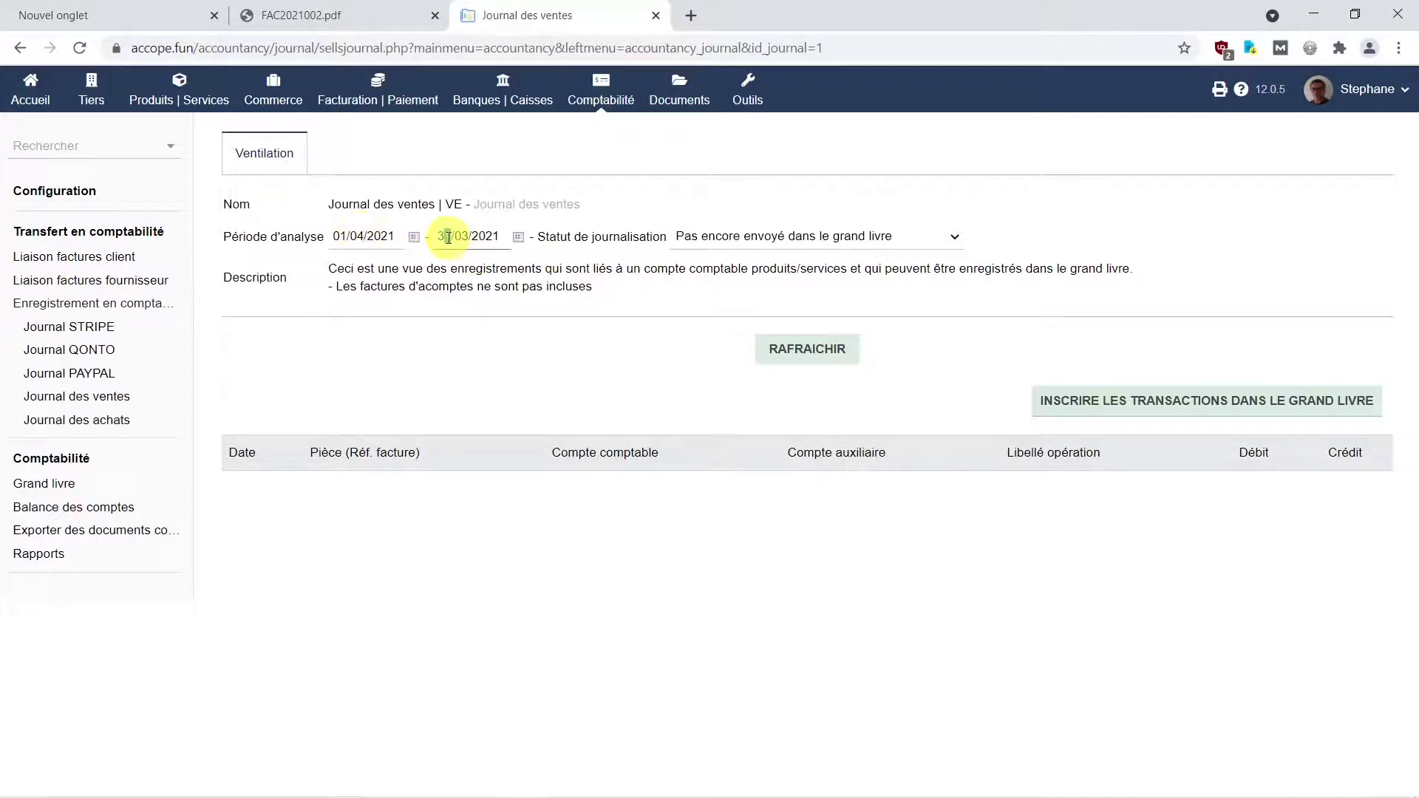
type("30/04/2021")
left_click(806, 355)
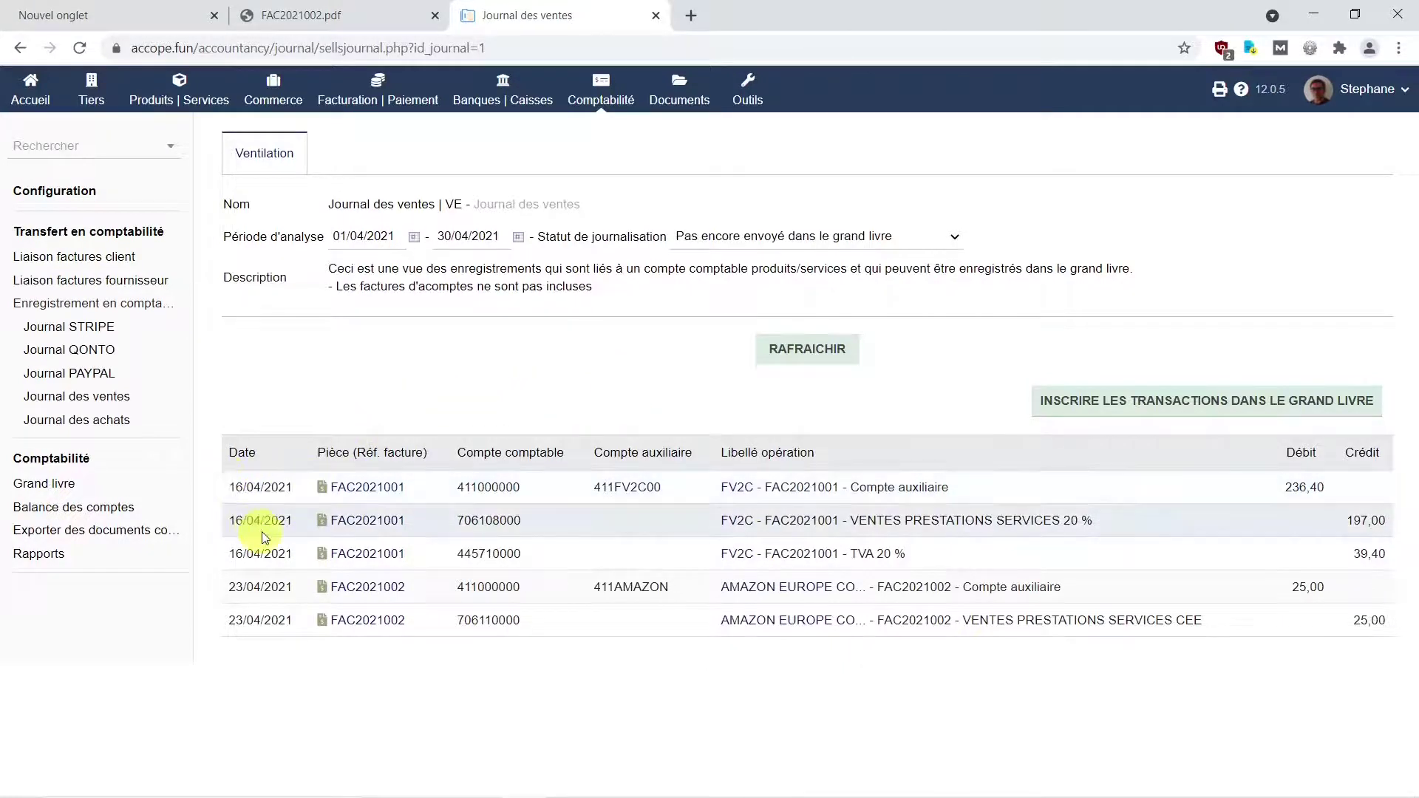
mouse_move(739, 488)
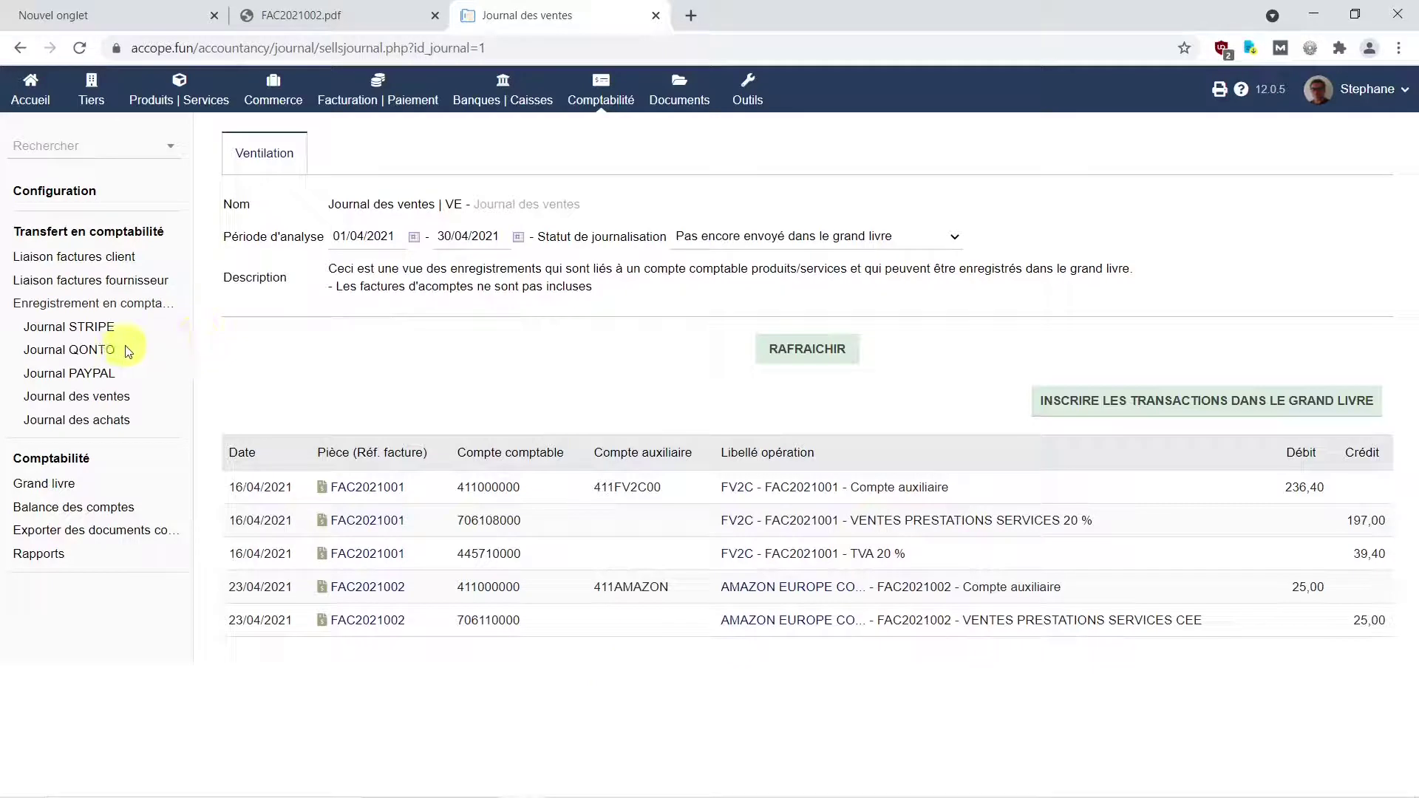
Display the QONTO bank journal's entries for 01/04/2021 to 30/04/2021.
left_click(89, 354)
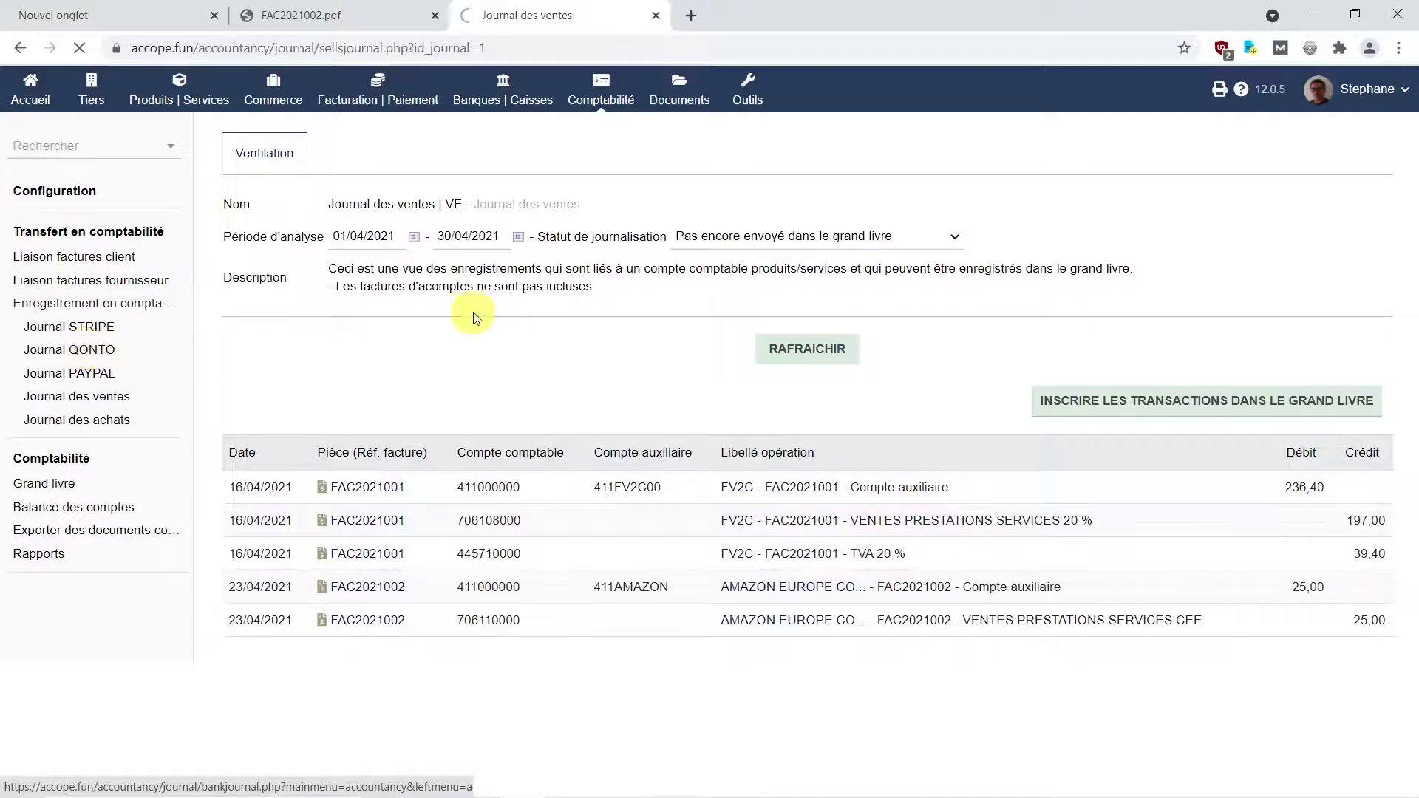
left_click(359, 235)
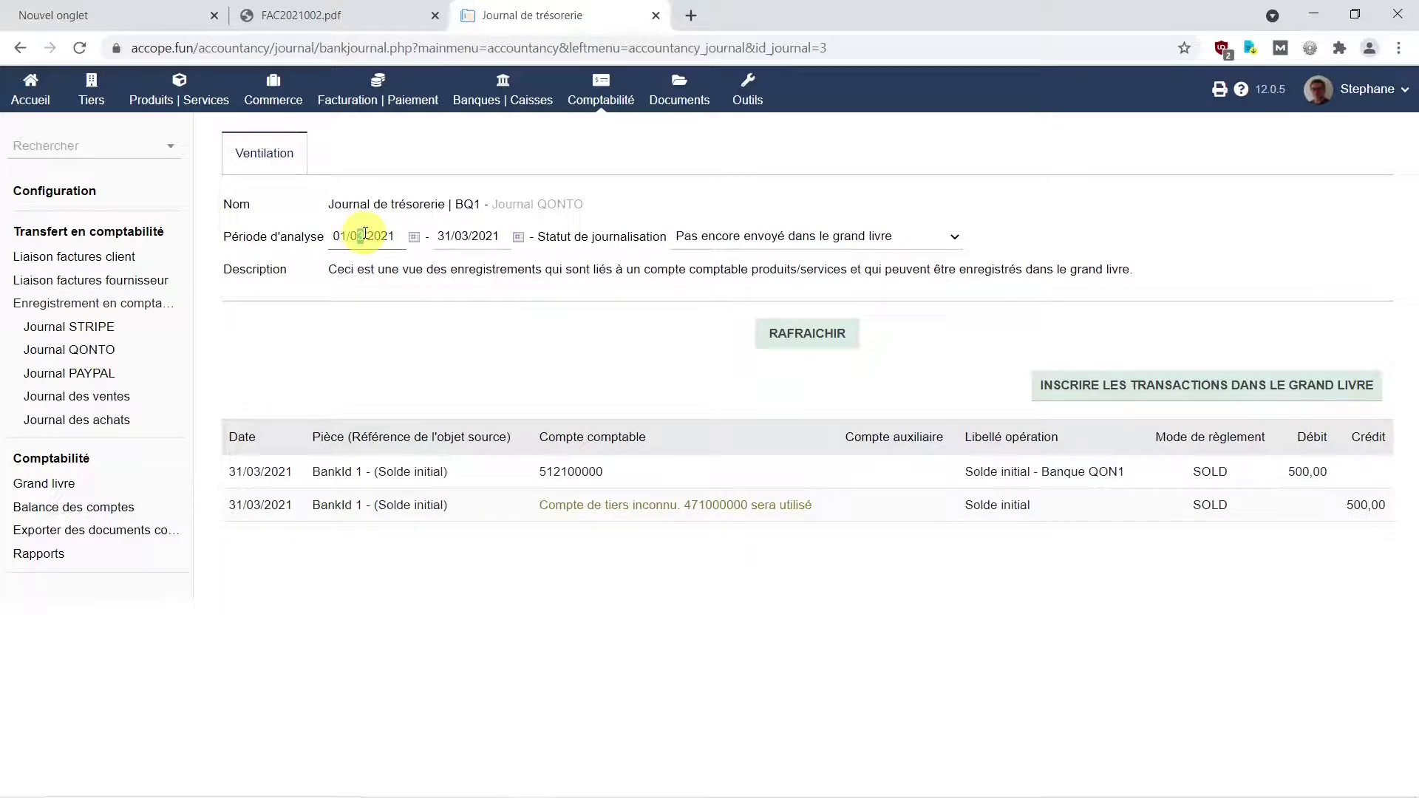
type("04")
left_click(442, 235)
type("3004")
left_click(808, 334)
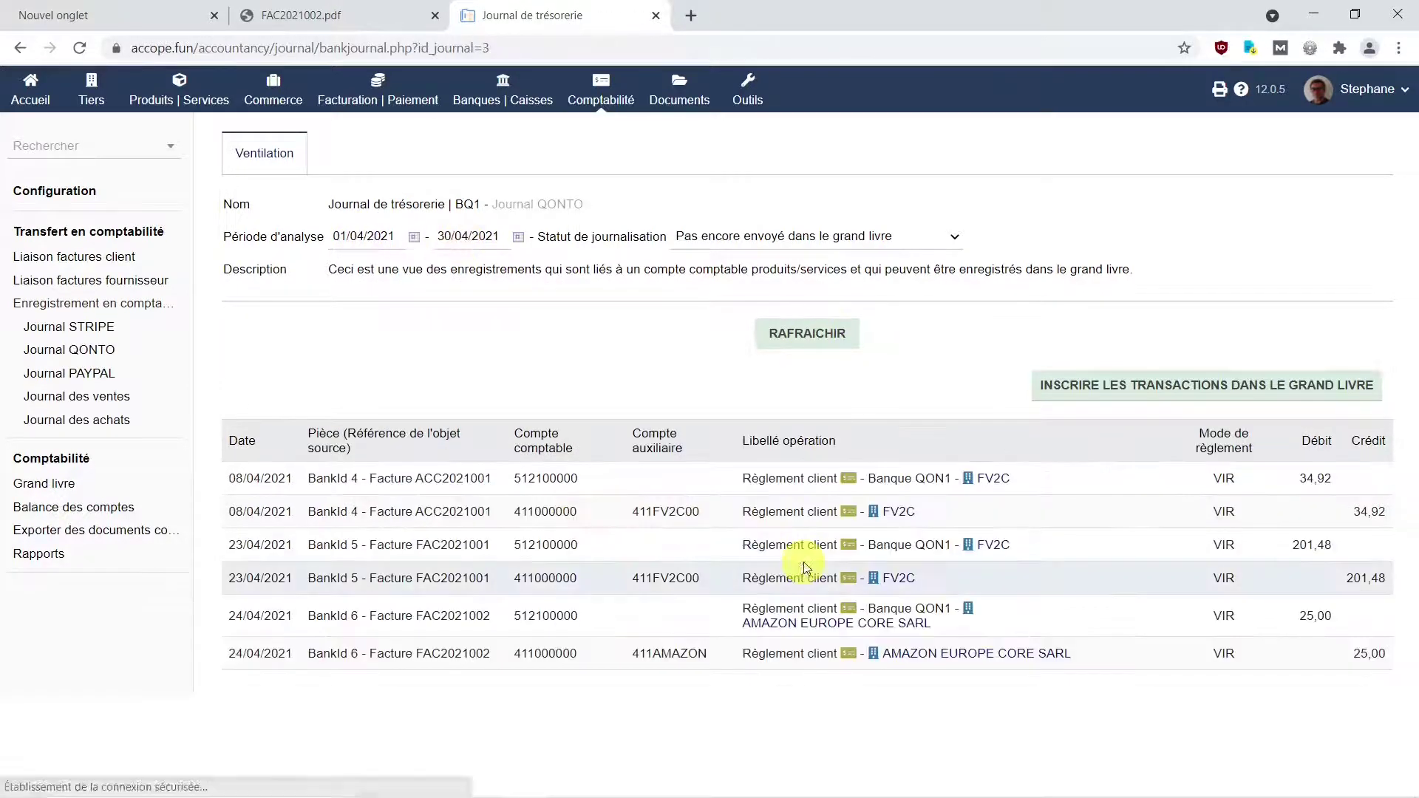